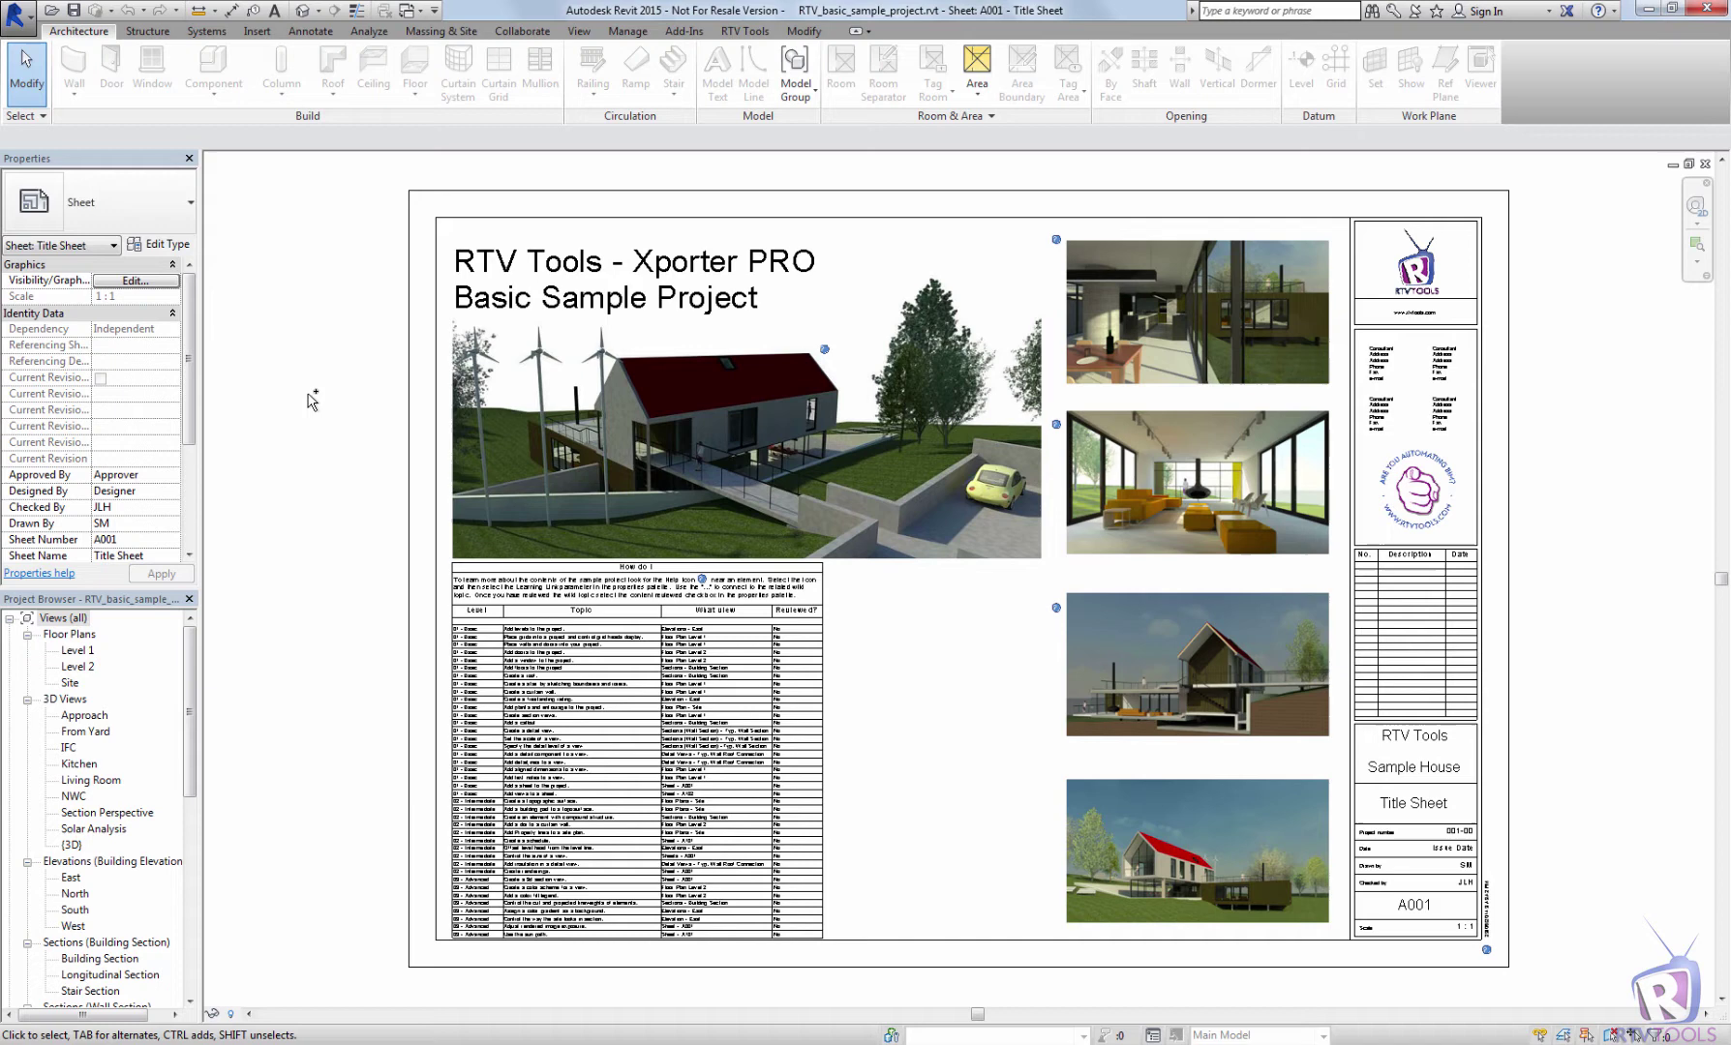
# Launch RTV Xporter Pro, dismiss its getting started screen, and reposition and narrow its window
pyautogui.click(747, 33)
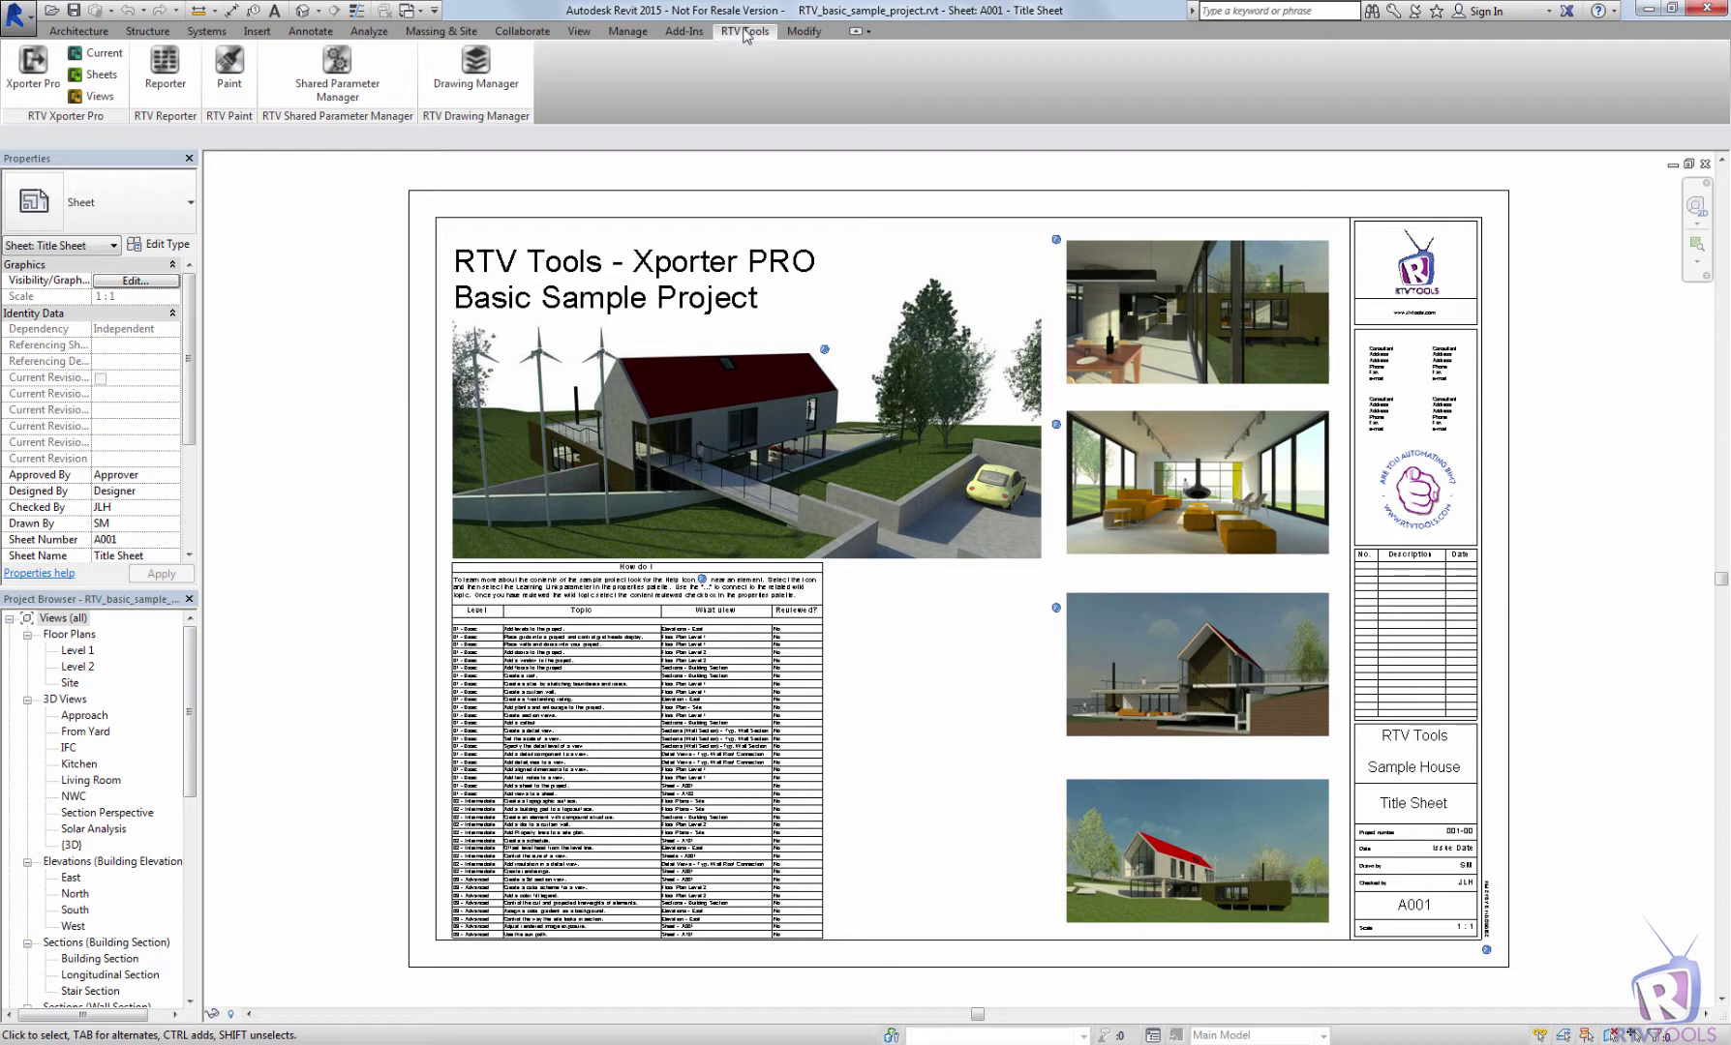
pyautogui.click(35, 67)
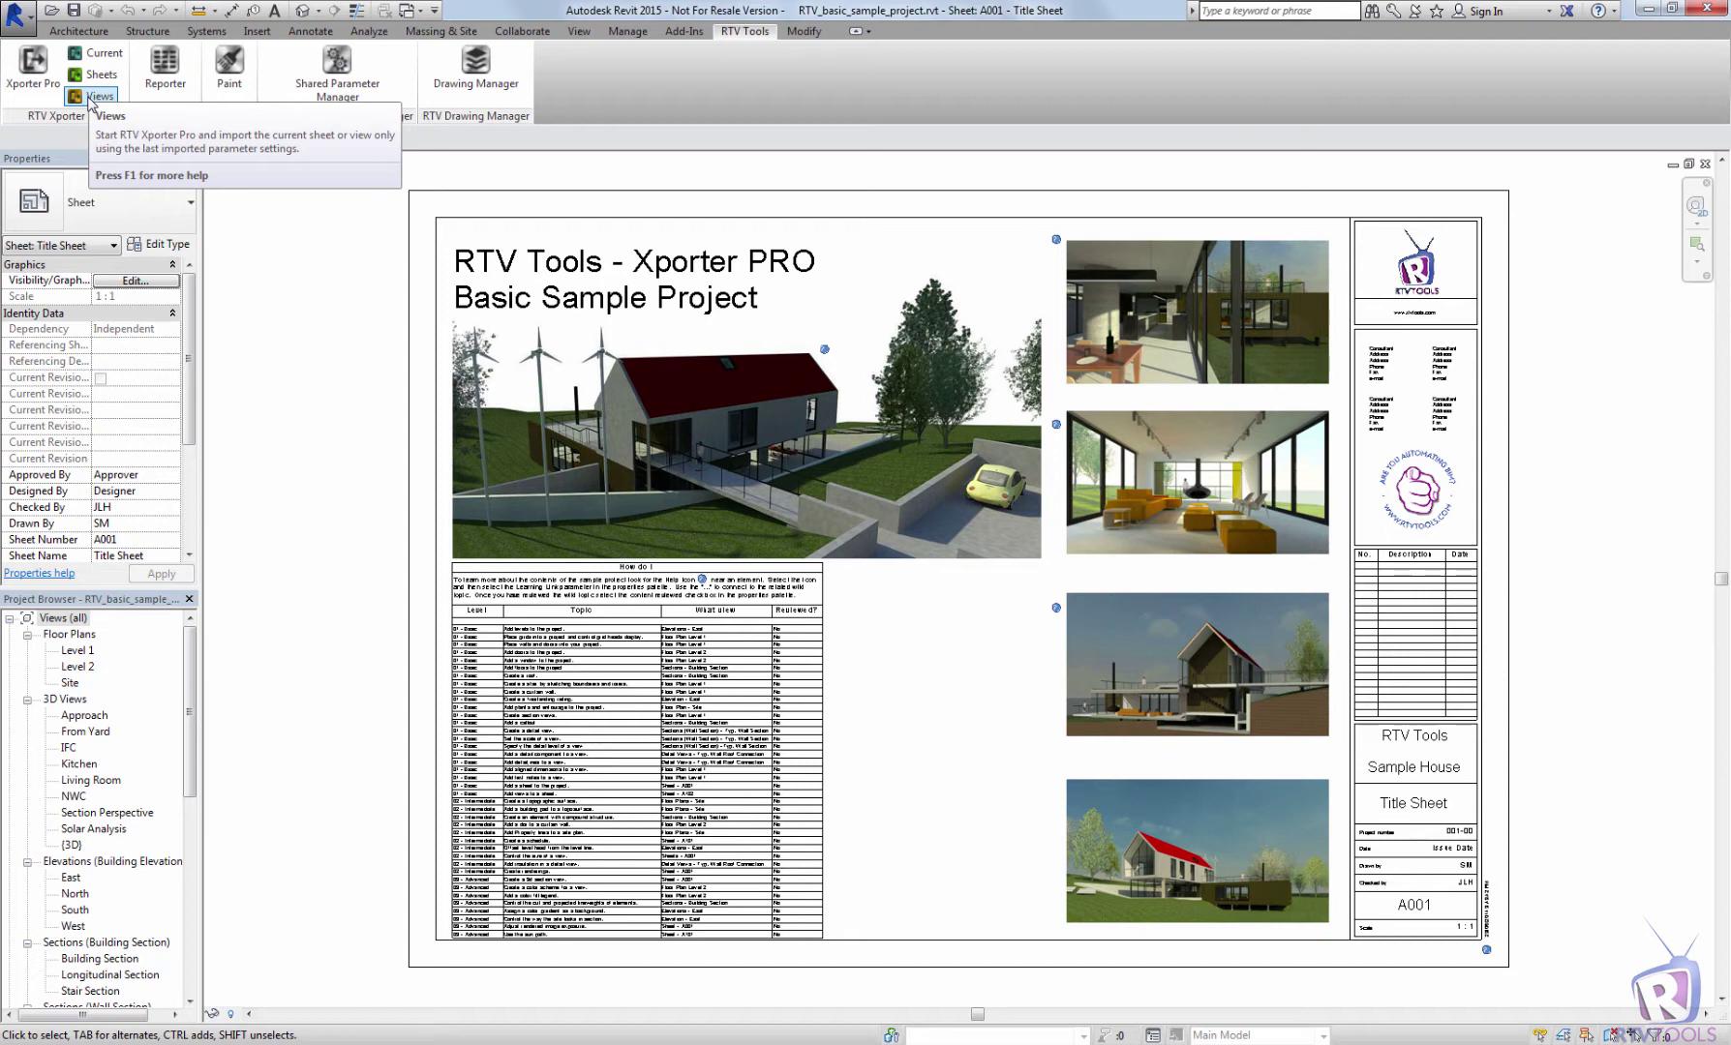
pyautogui.click(32, 87)
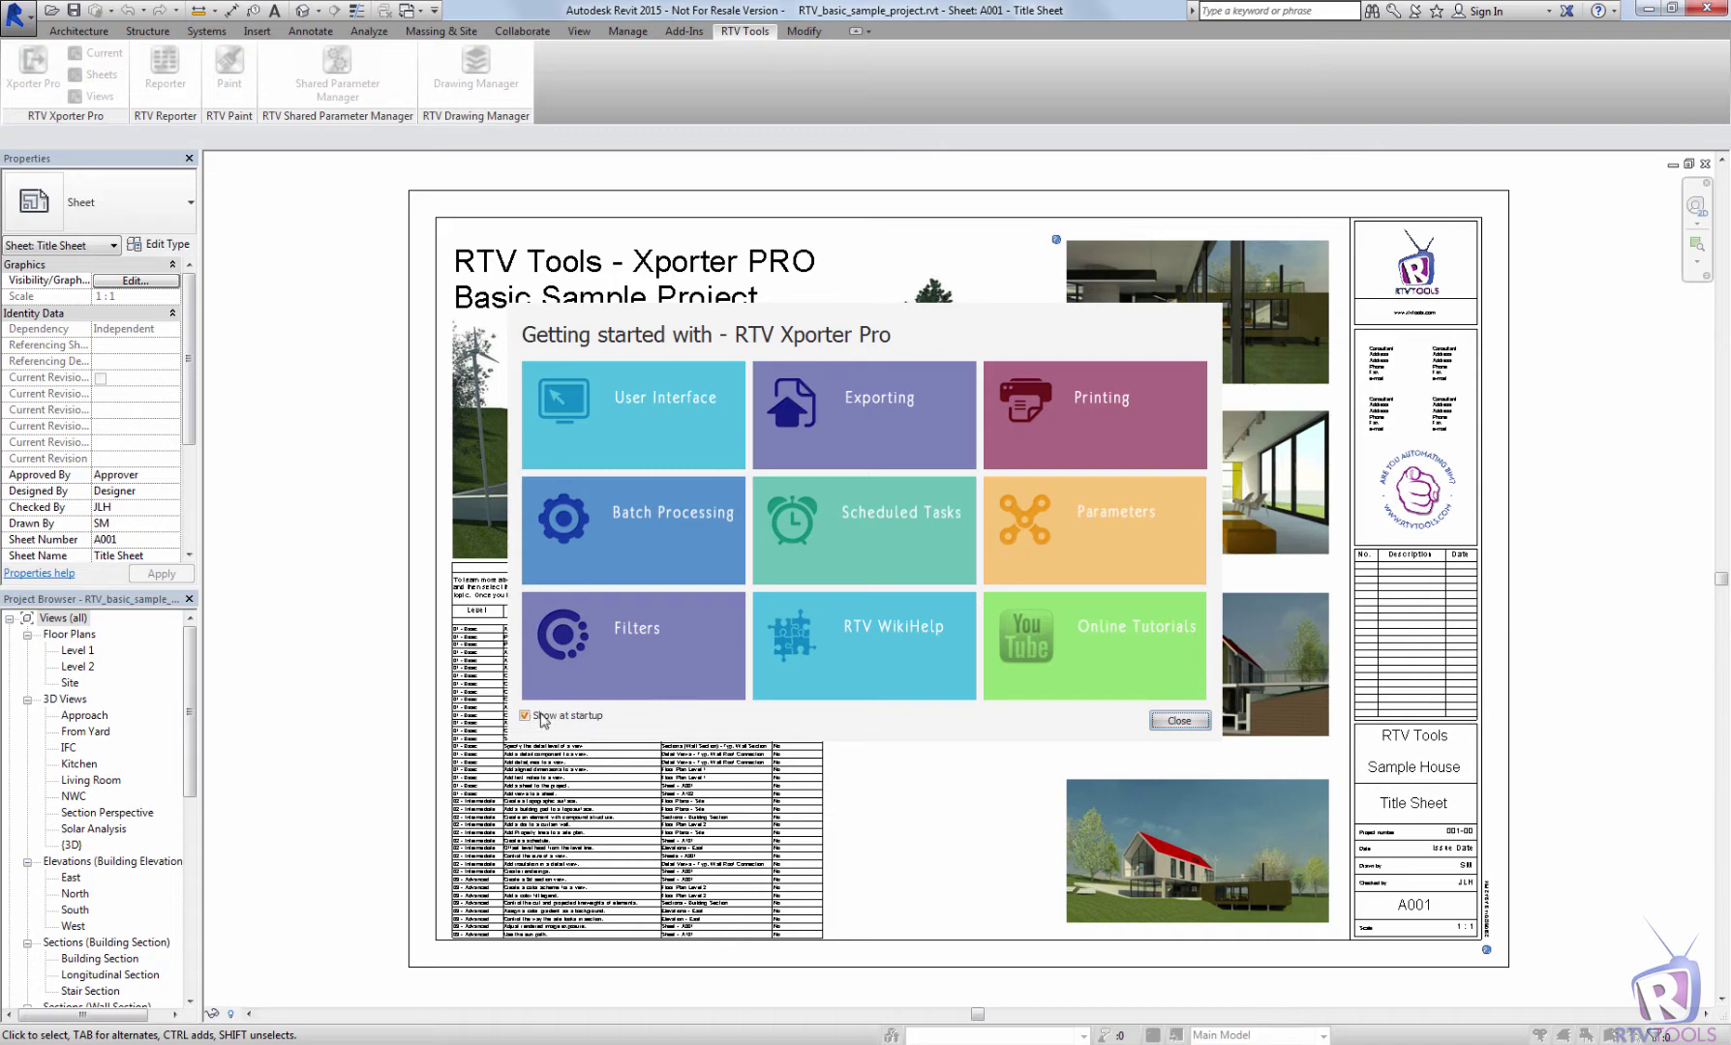
pyautogui.click(1177, 721)
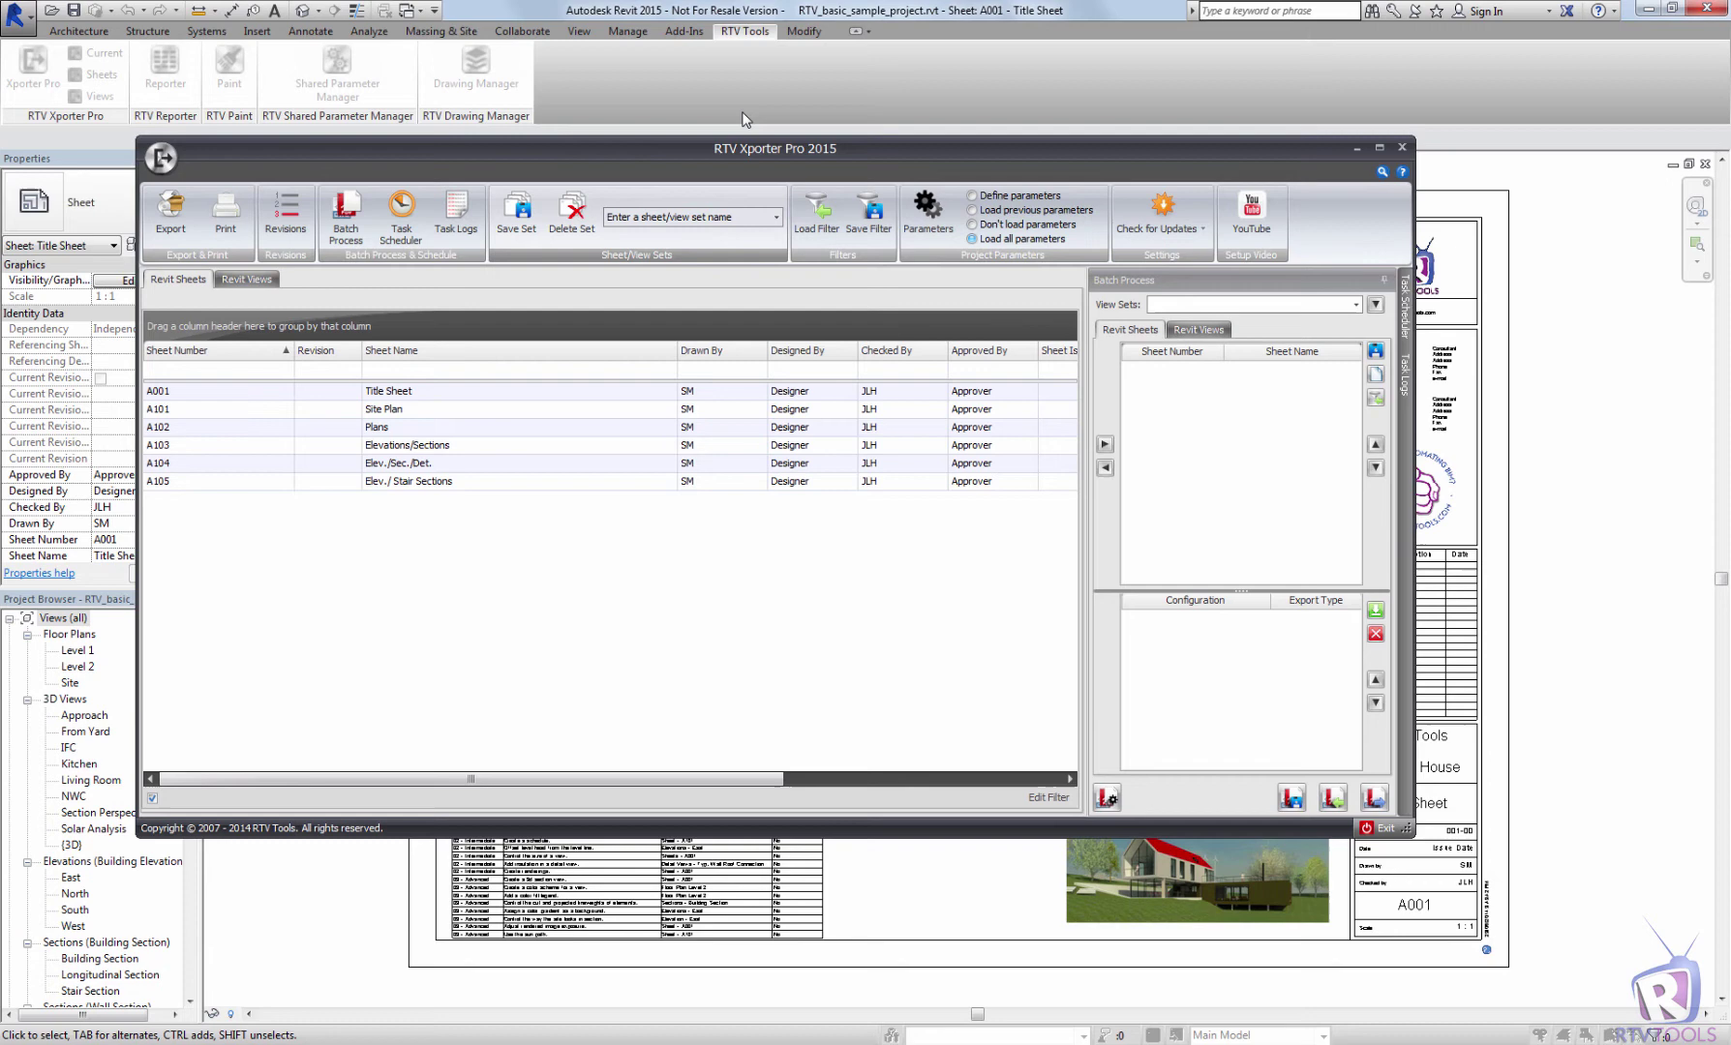
pyautogui.moveTo(876, 164); pyautogui.dragTo(960, 190)
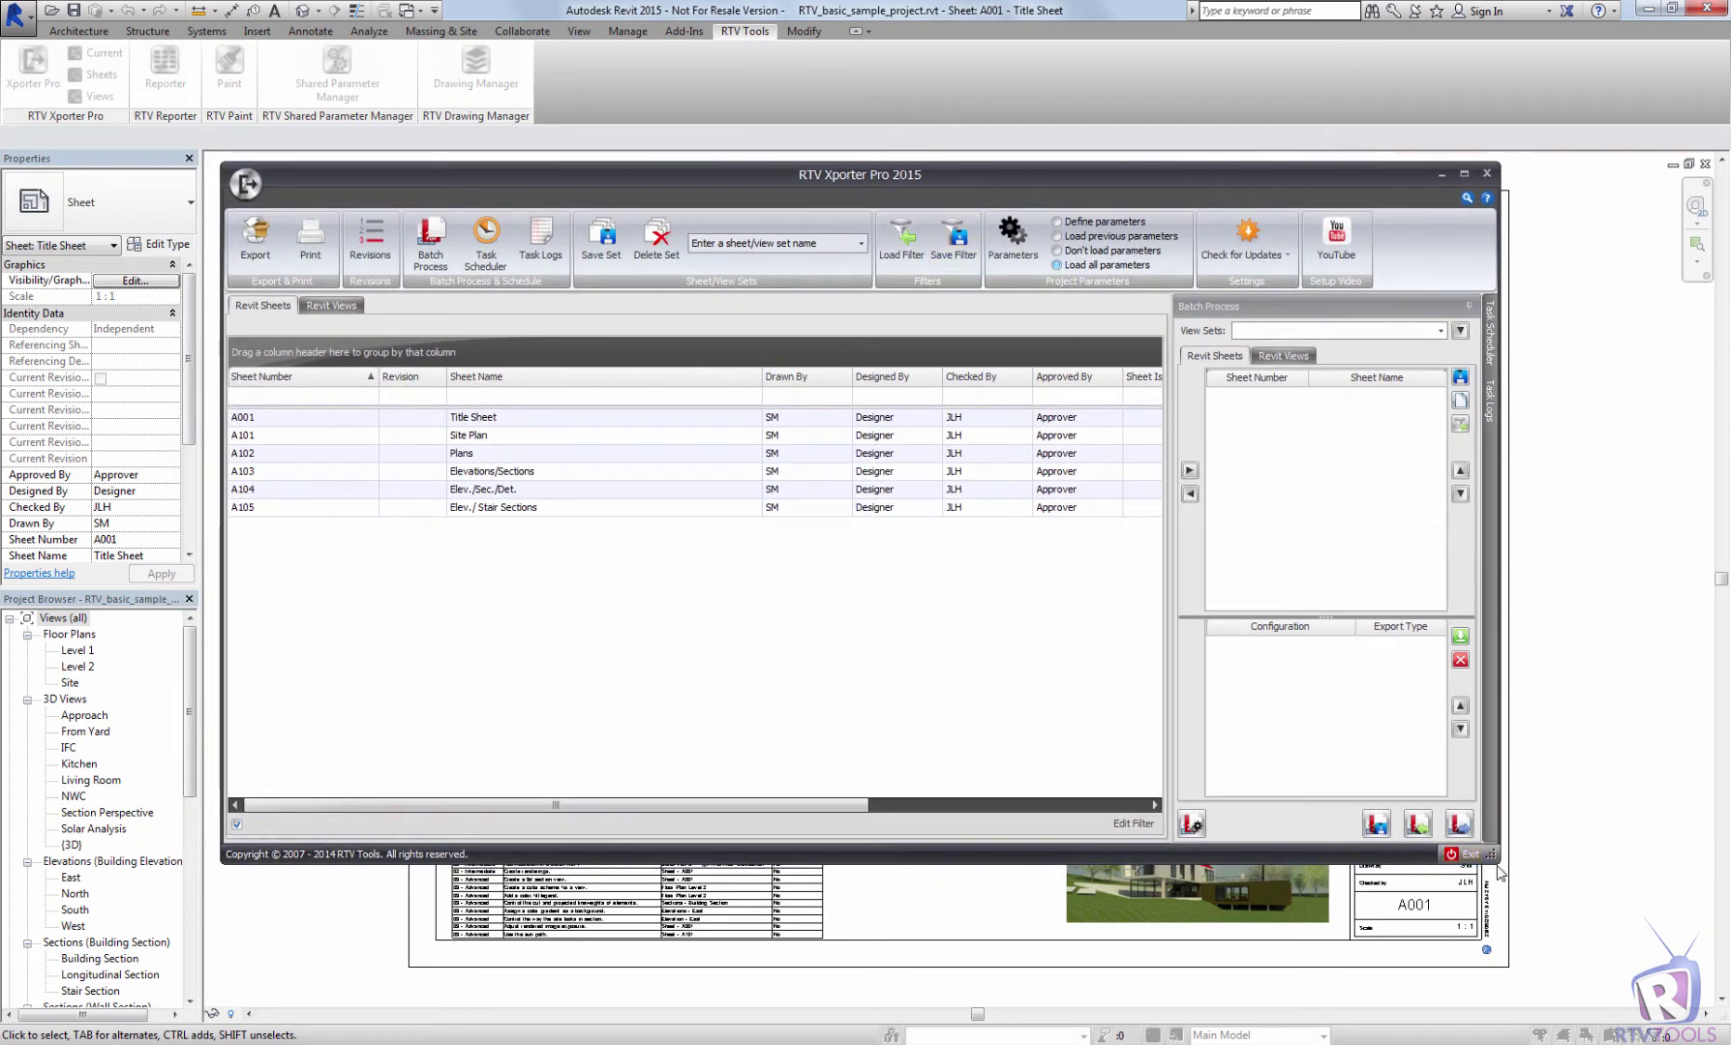
pyautogui.moveTo(1497, 862); pyautogui.dragTo(1441, 864)
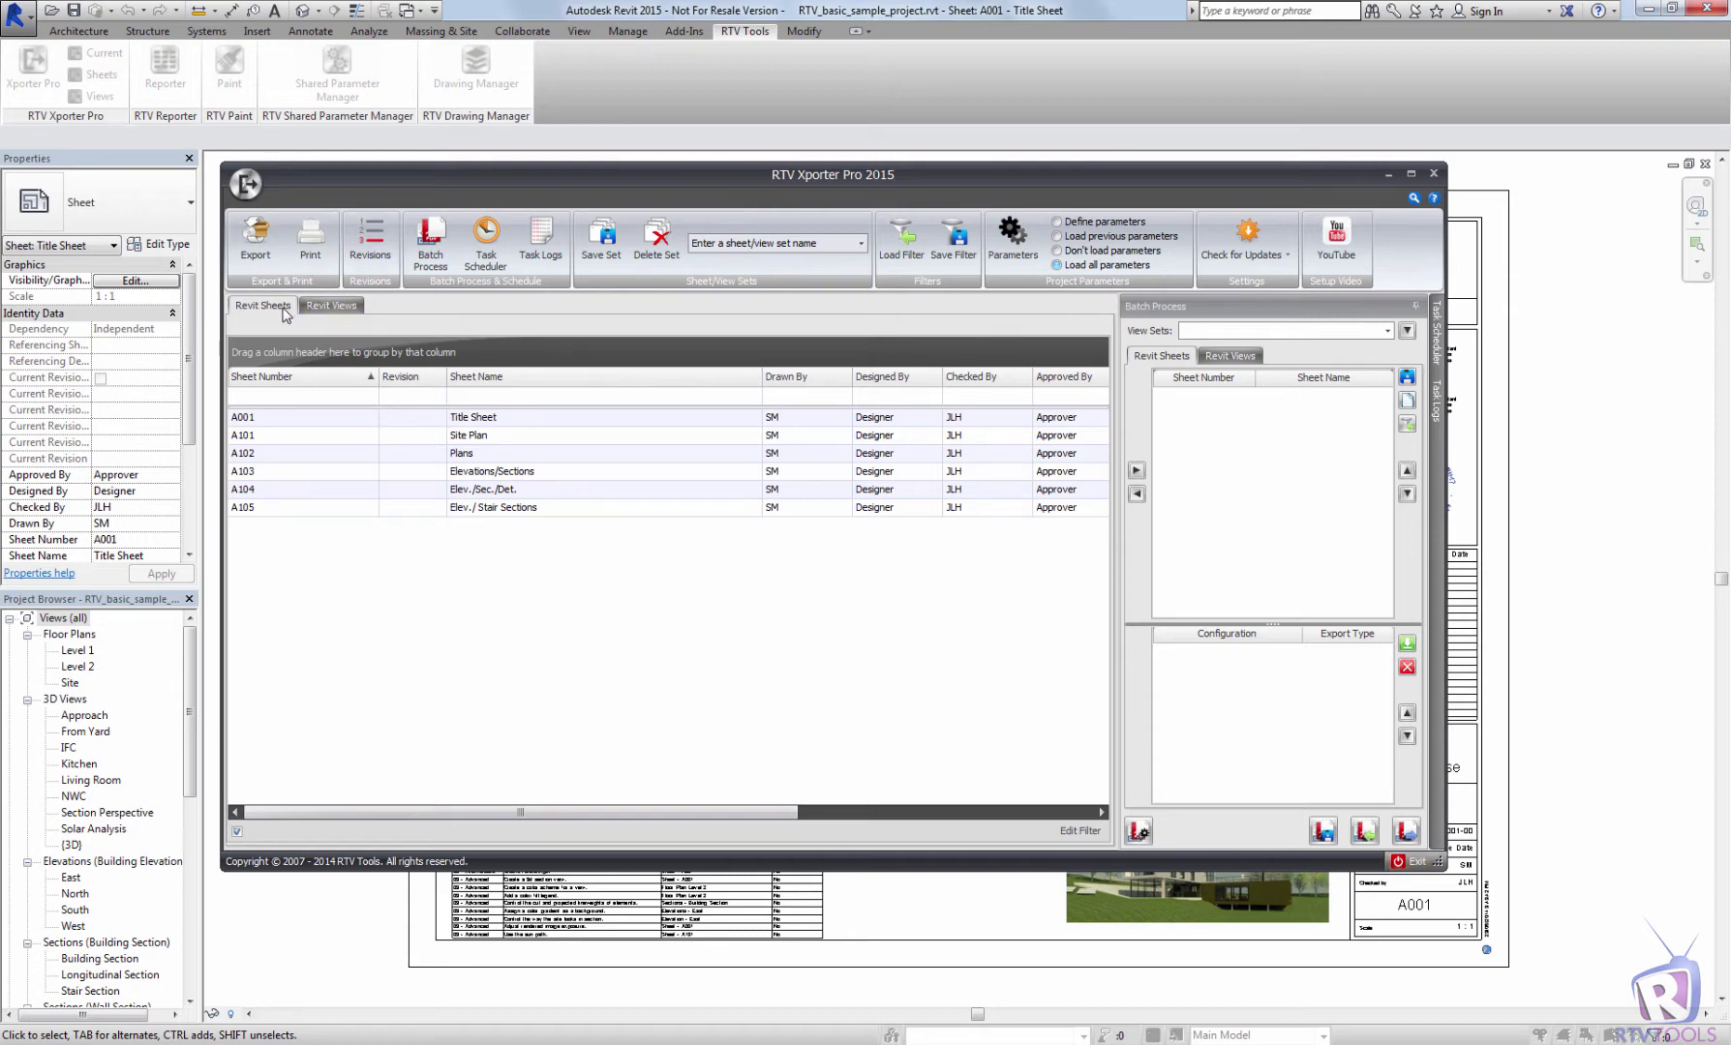
# Compare the project's Revit views list with its Revit sheets list, ending on the sheets
pyautogui.click(331, 306)
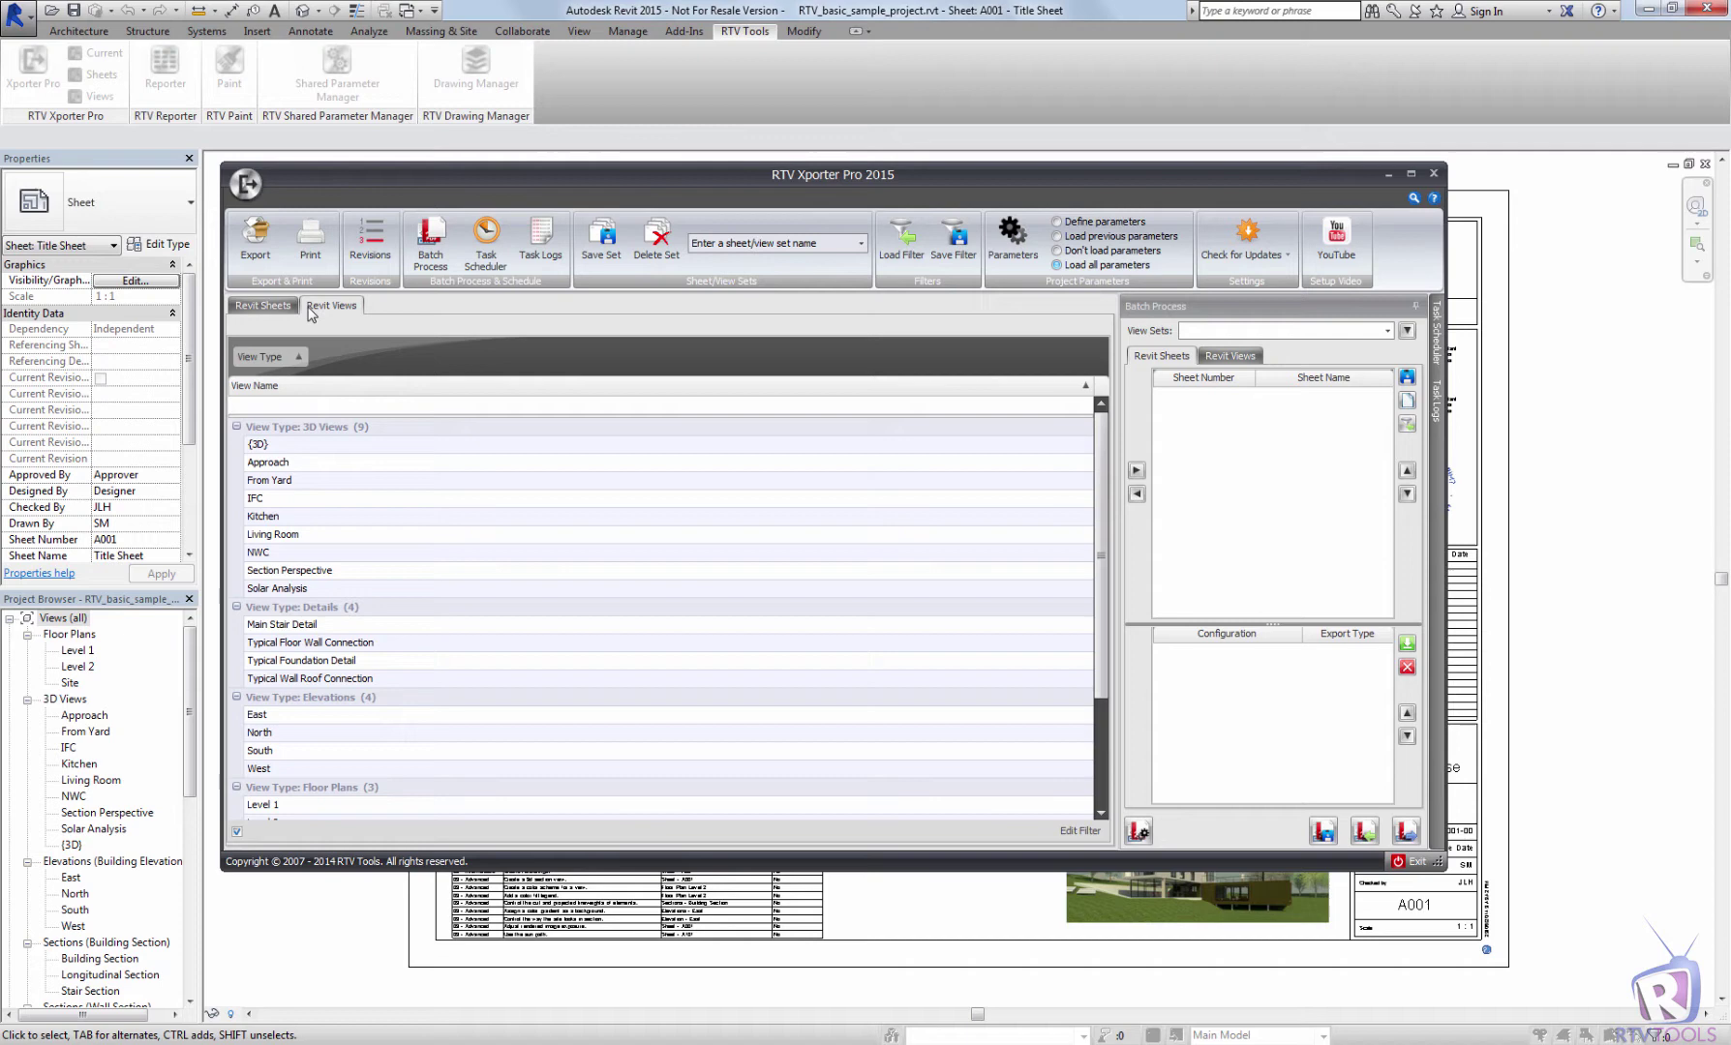
pyautogui.click(272, 312)
pyautogui.click(325, 308)
pyautogui.click(267, 310)
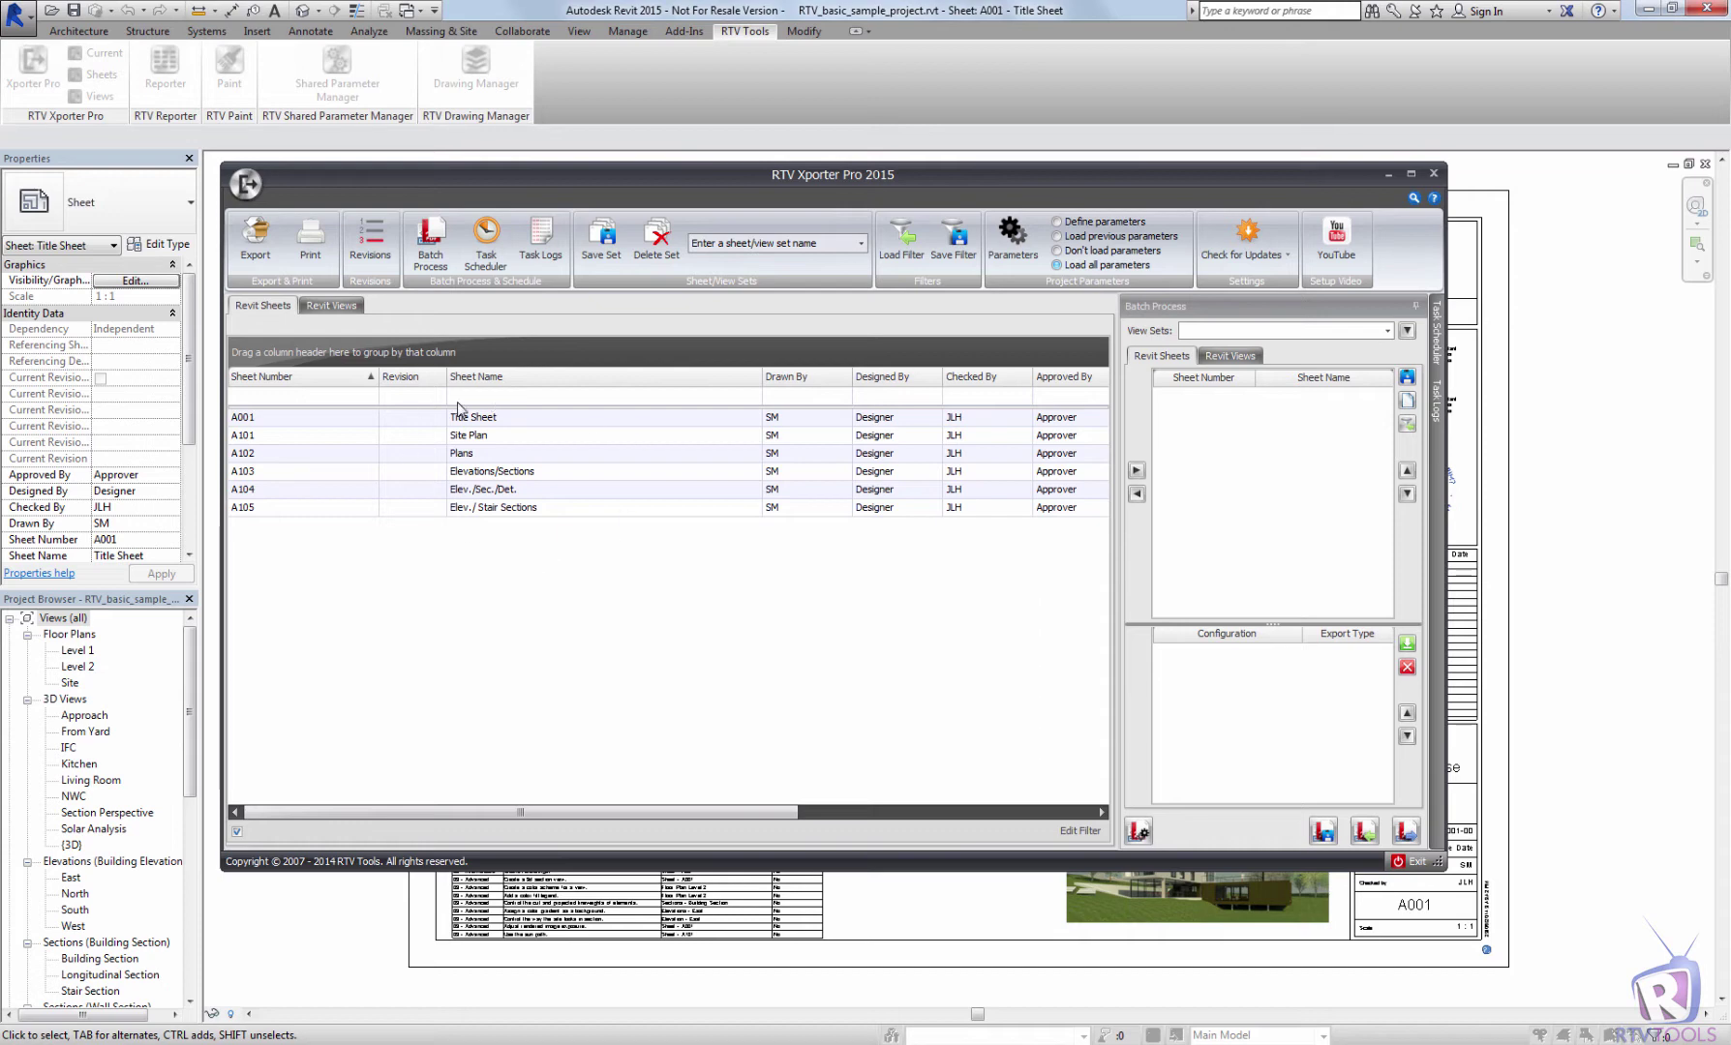
pyautogui.click(325, 379)
pyautogui.click(326, 379)
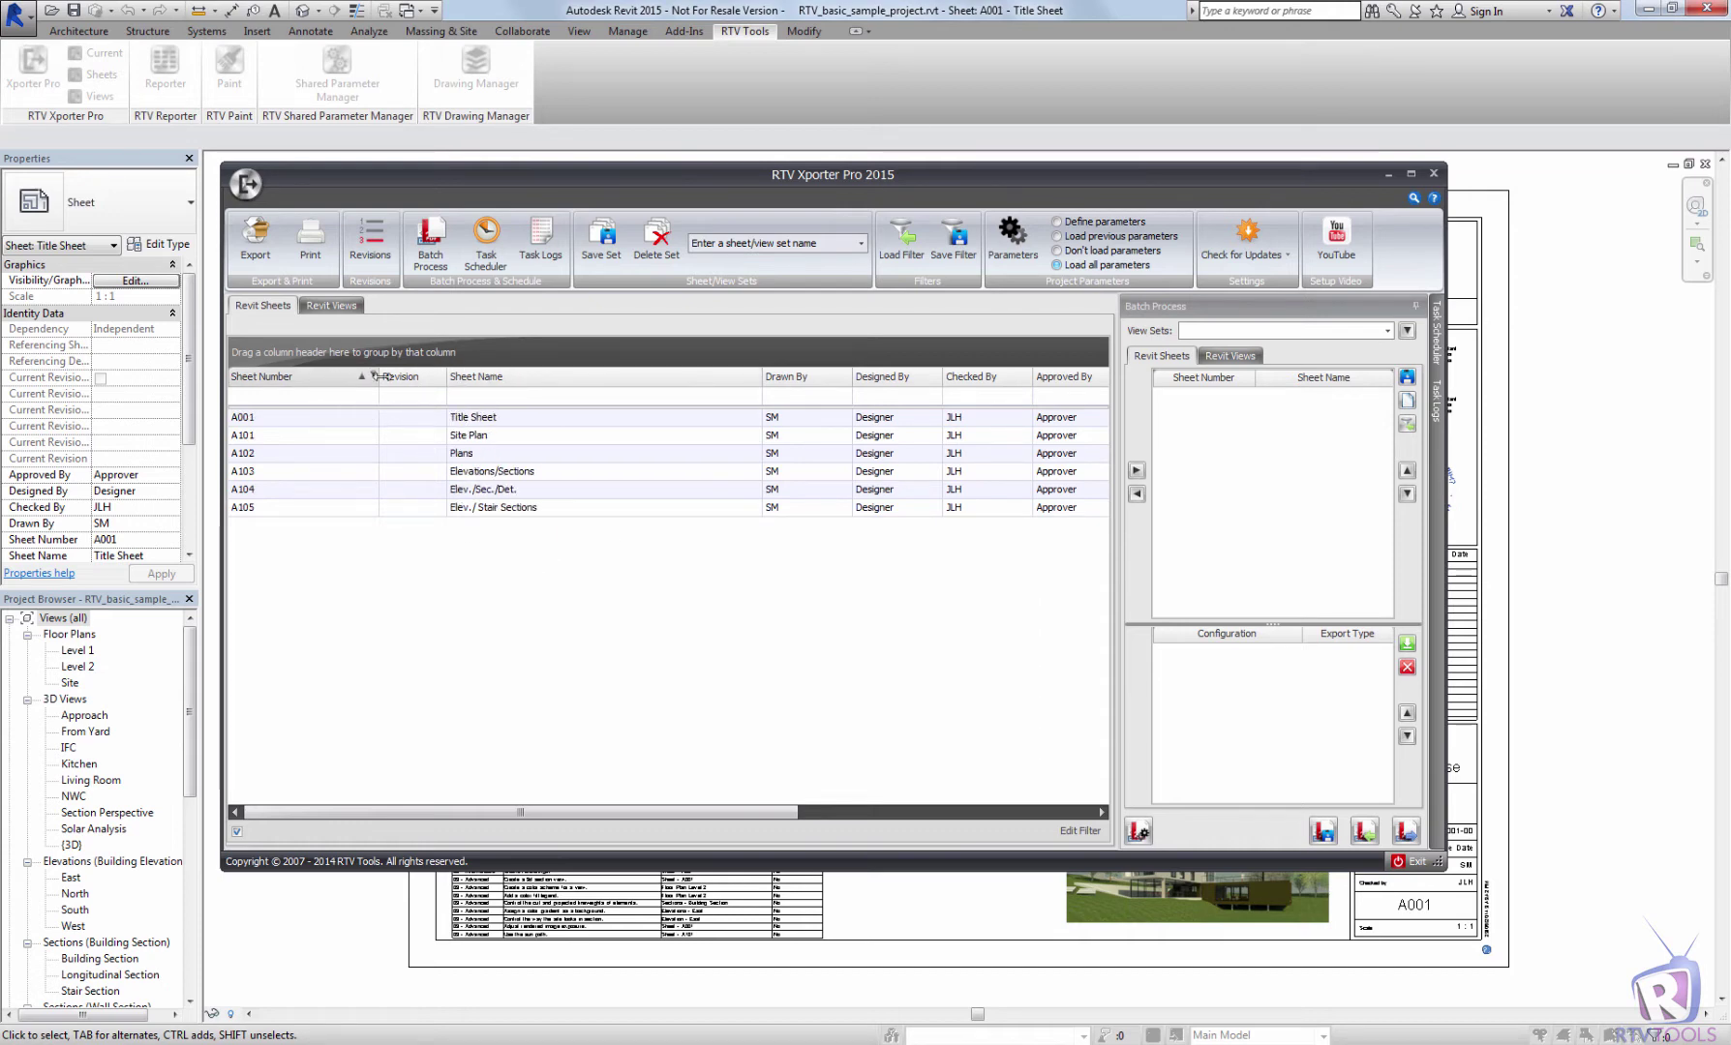
pyautogui.click(497, 379)
pyautogui.click(308, 377)
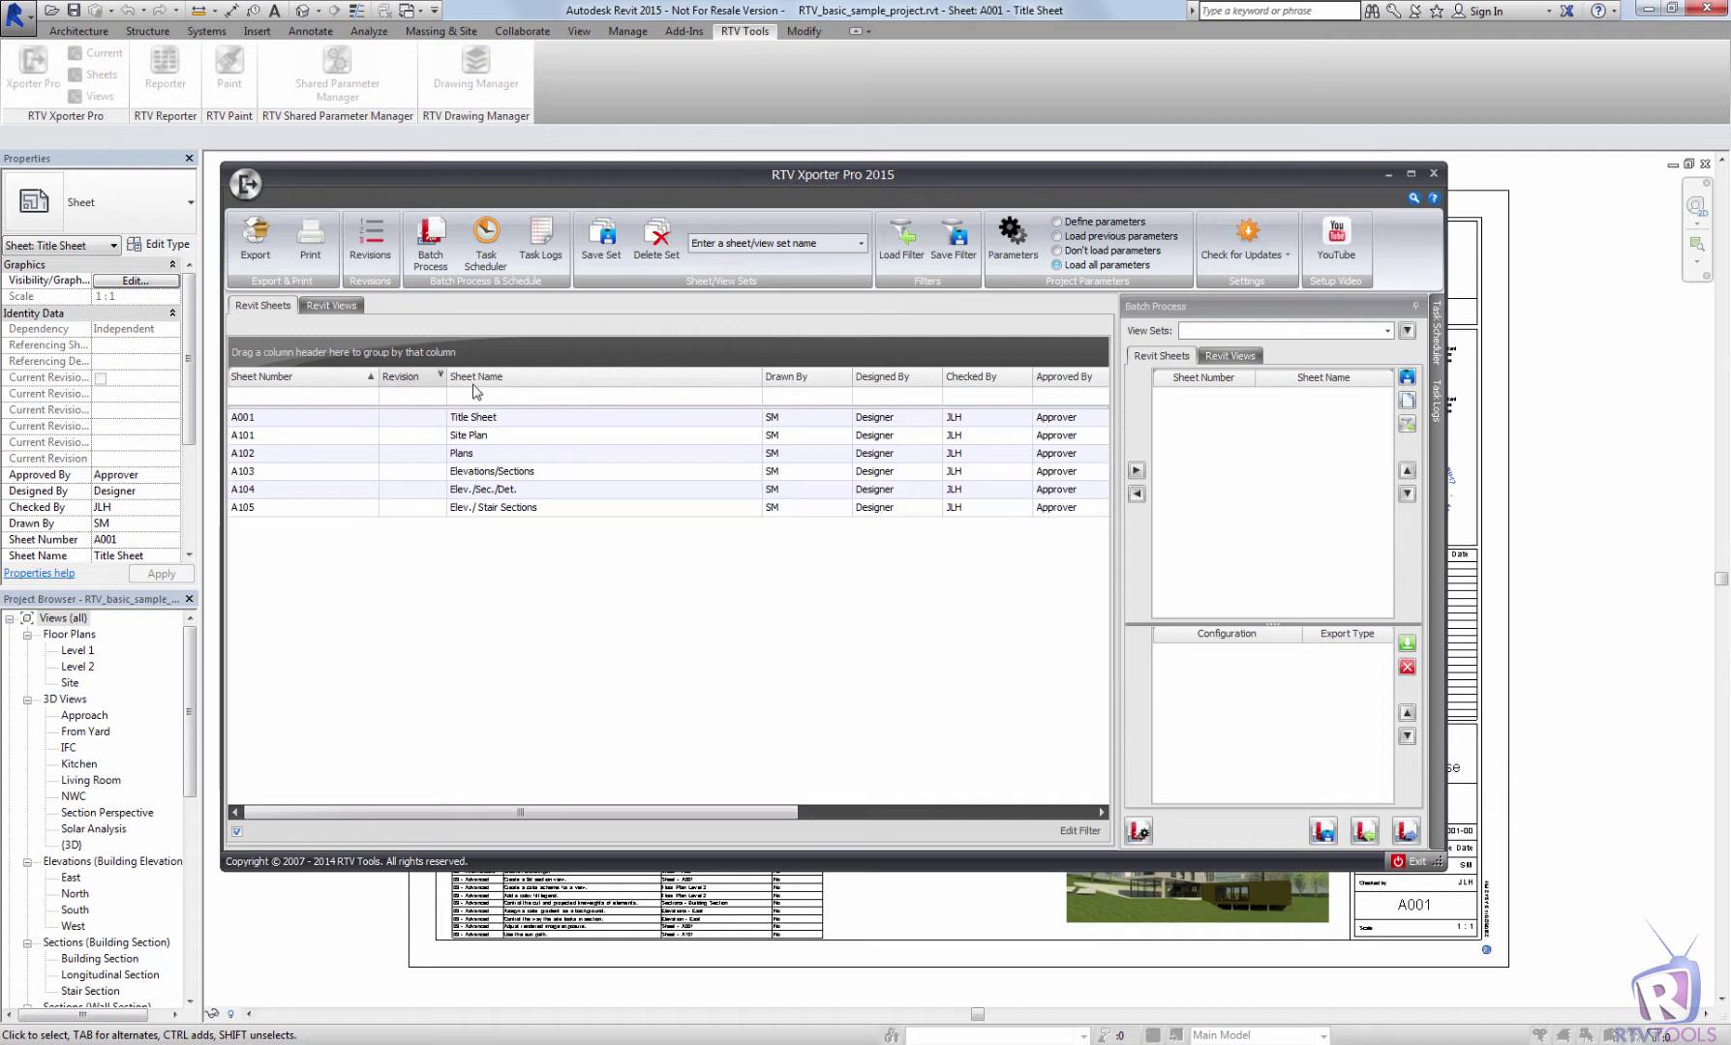
pyautogui.moveTo(471, 380)
pyautogui.mouseDown()
pyautogui.moveTo(353, 384)
pyautogui.moveTo(747, 385)
pyautogui.mouseUp()
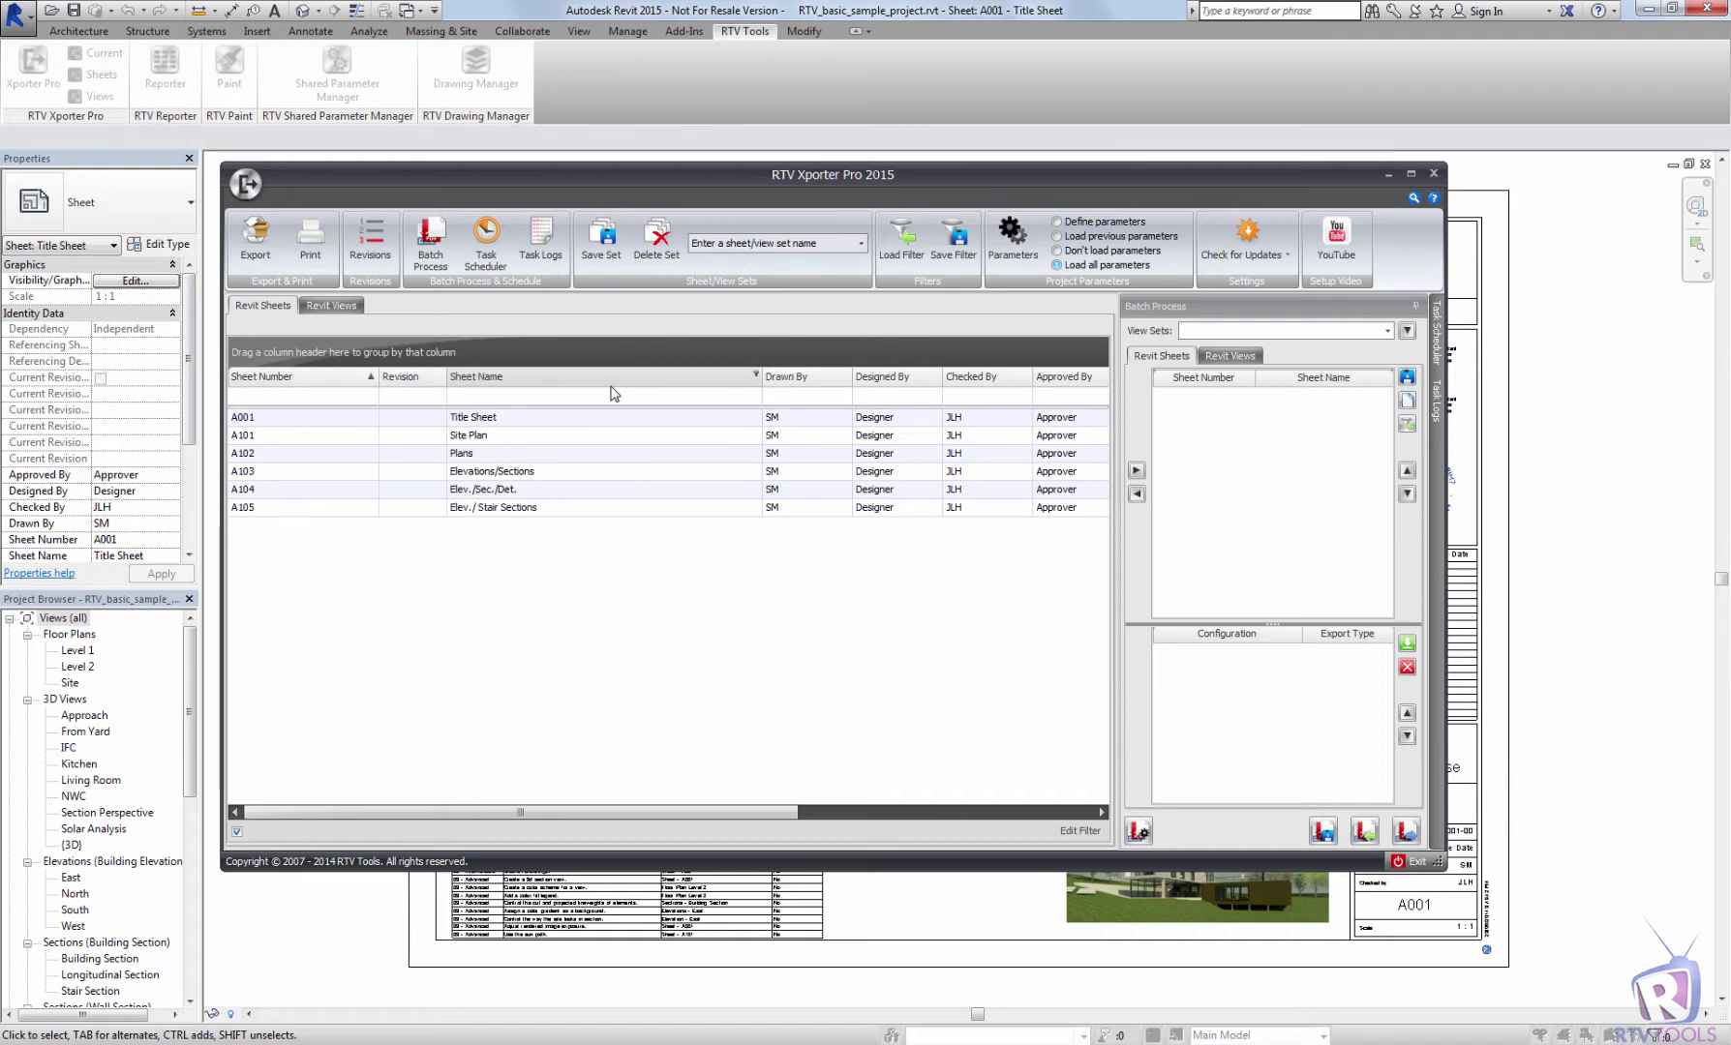
# Open the column chooser for the sheet list, examine the additional columns on offer, and close it
pyautogui.rightClick(511, 385)
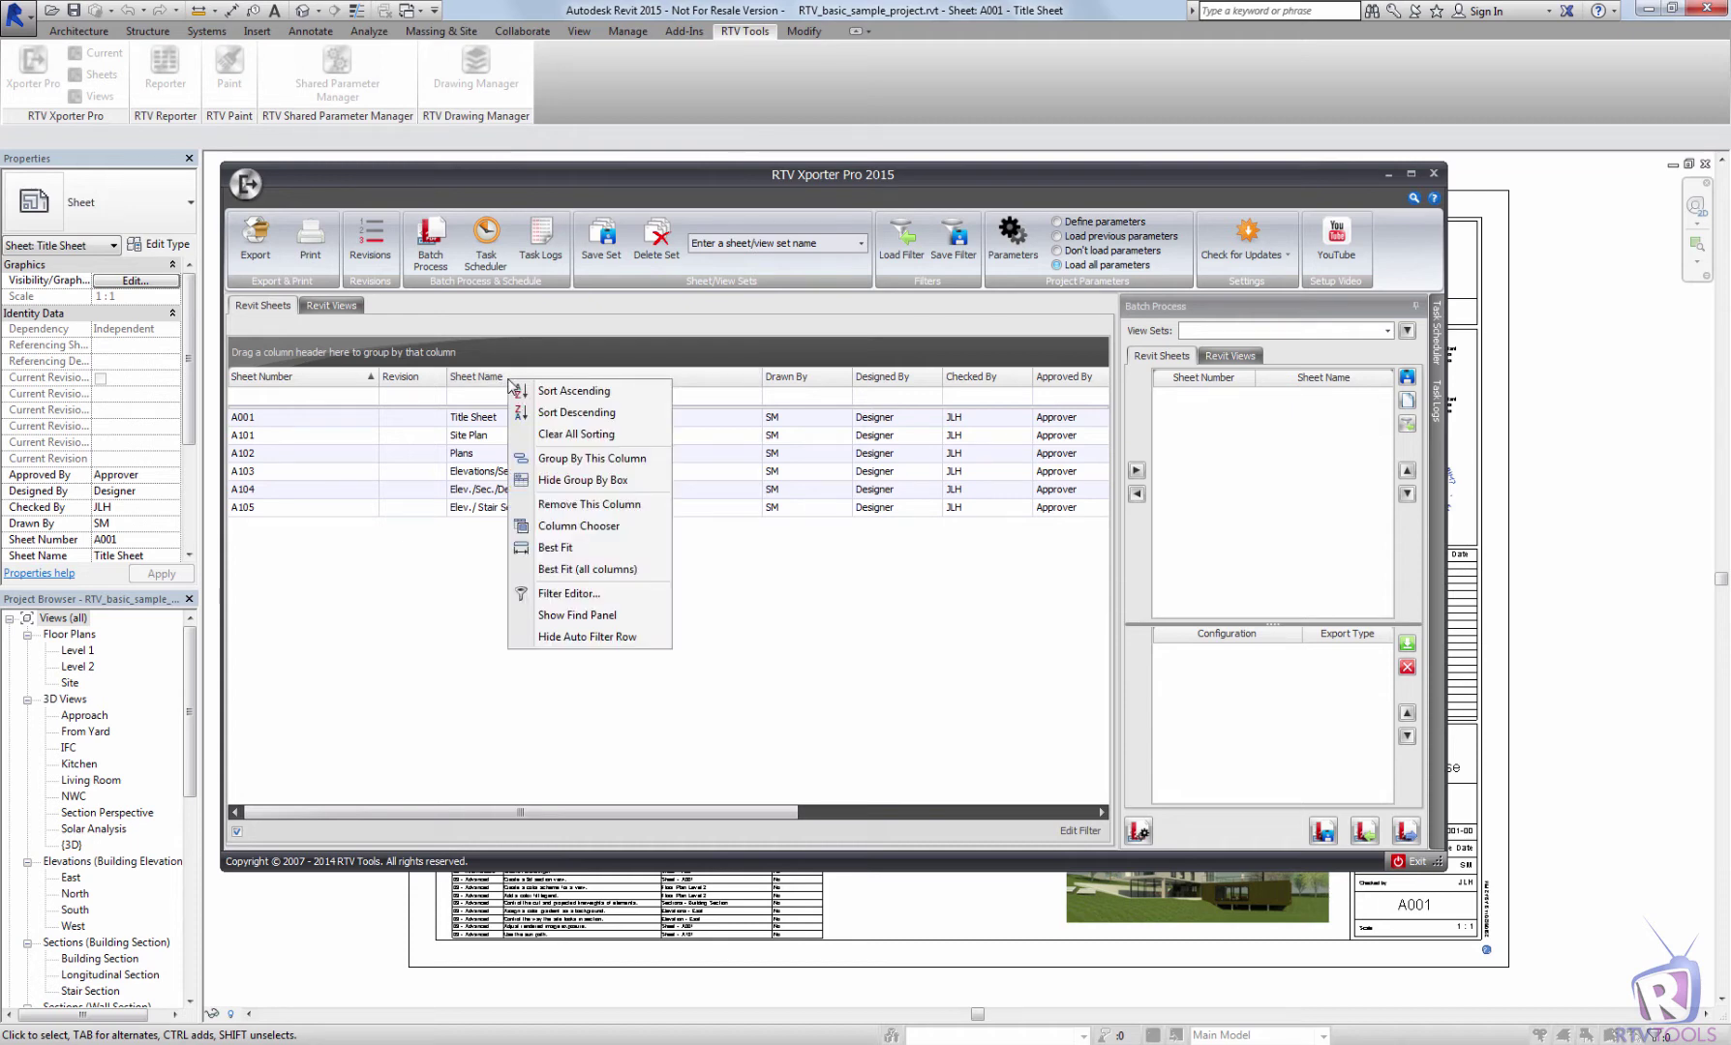
pyautogui.click(568, 529)
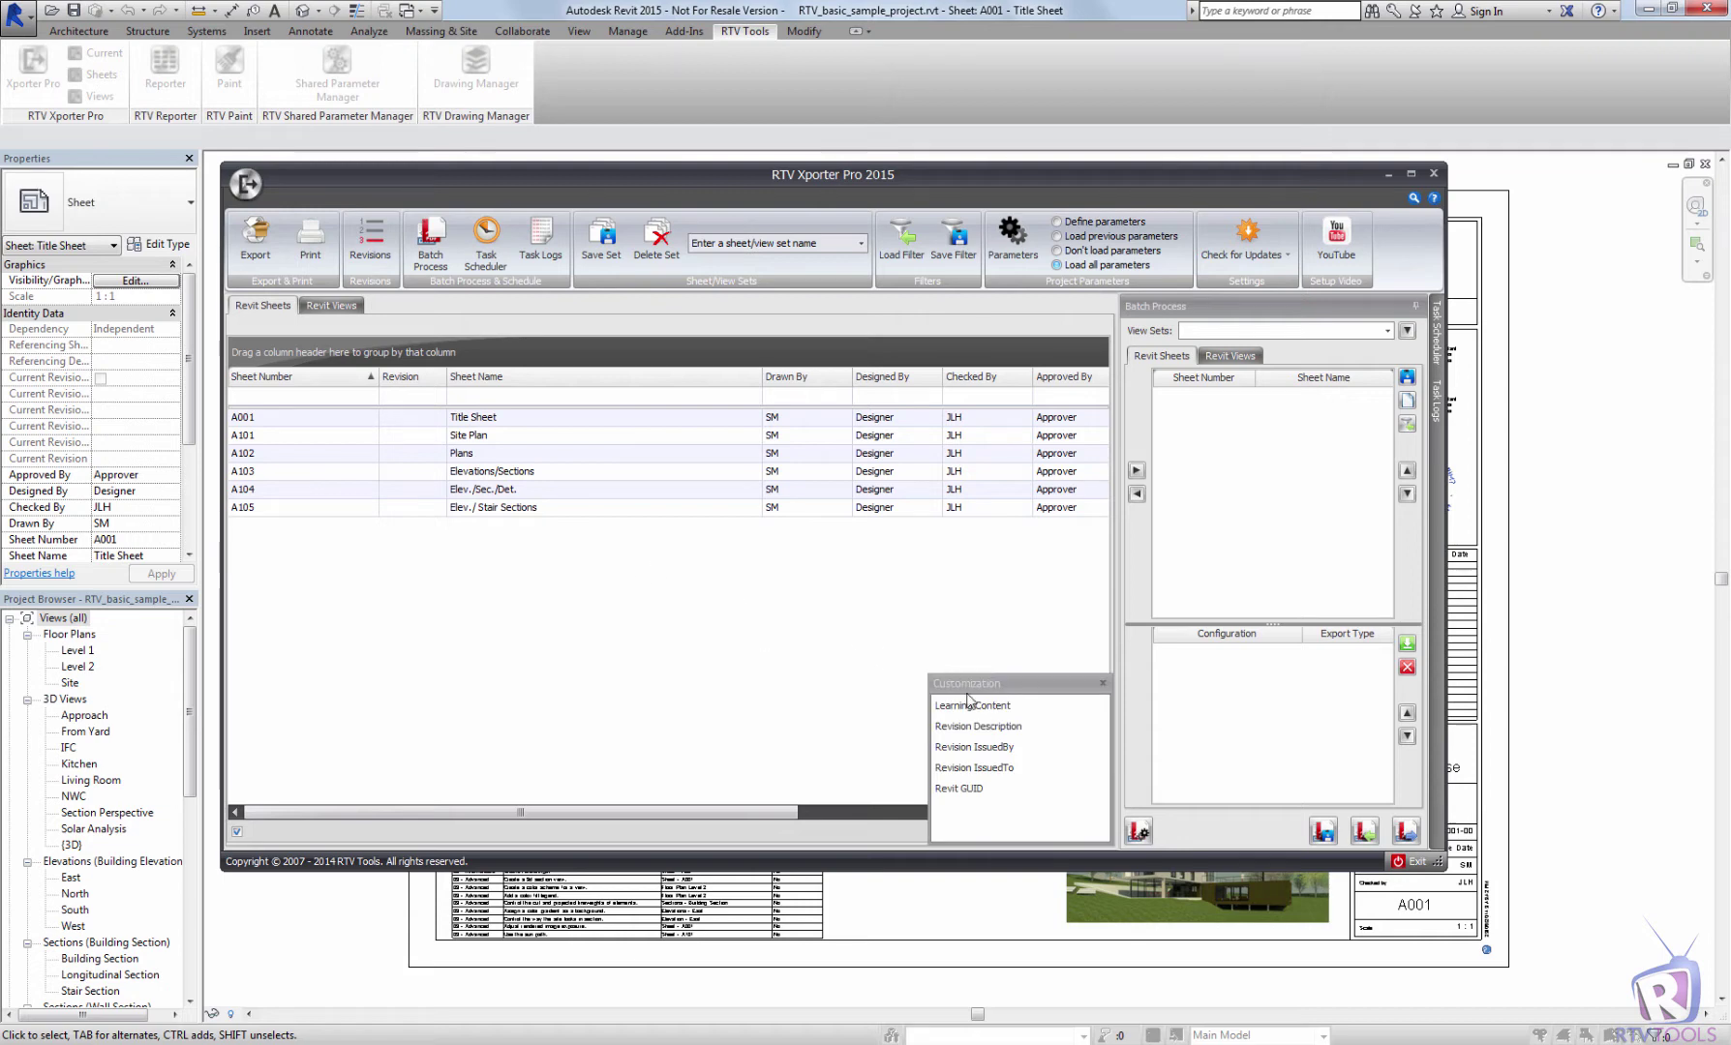
pyautogui.moveTo(963, 690); pyautogui.dragTo(870, 649)
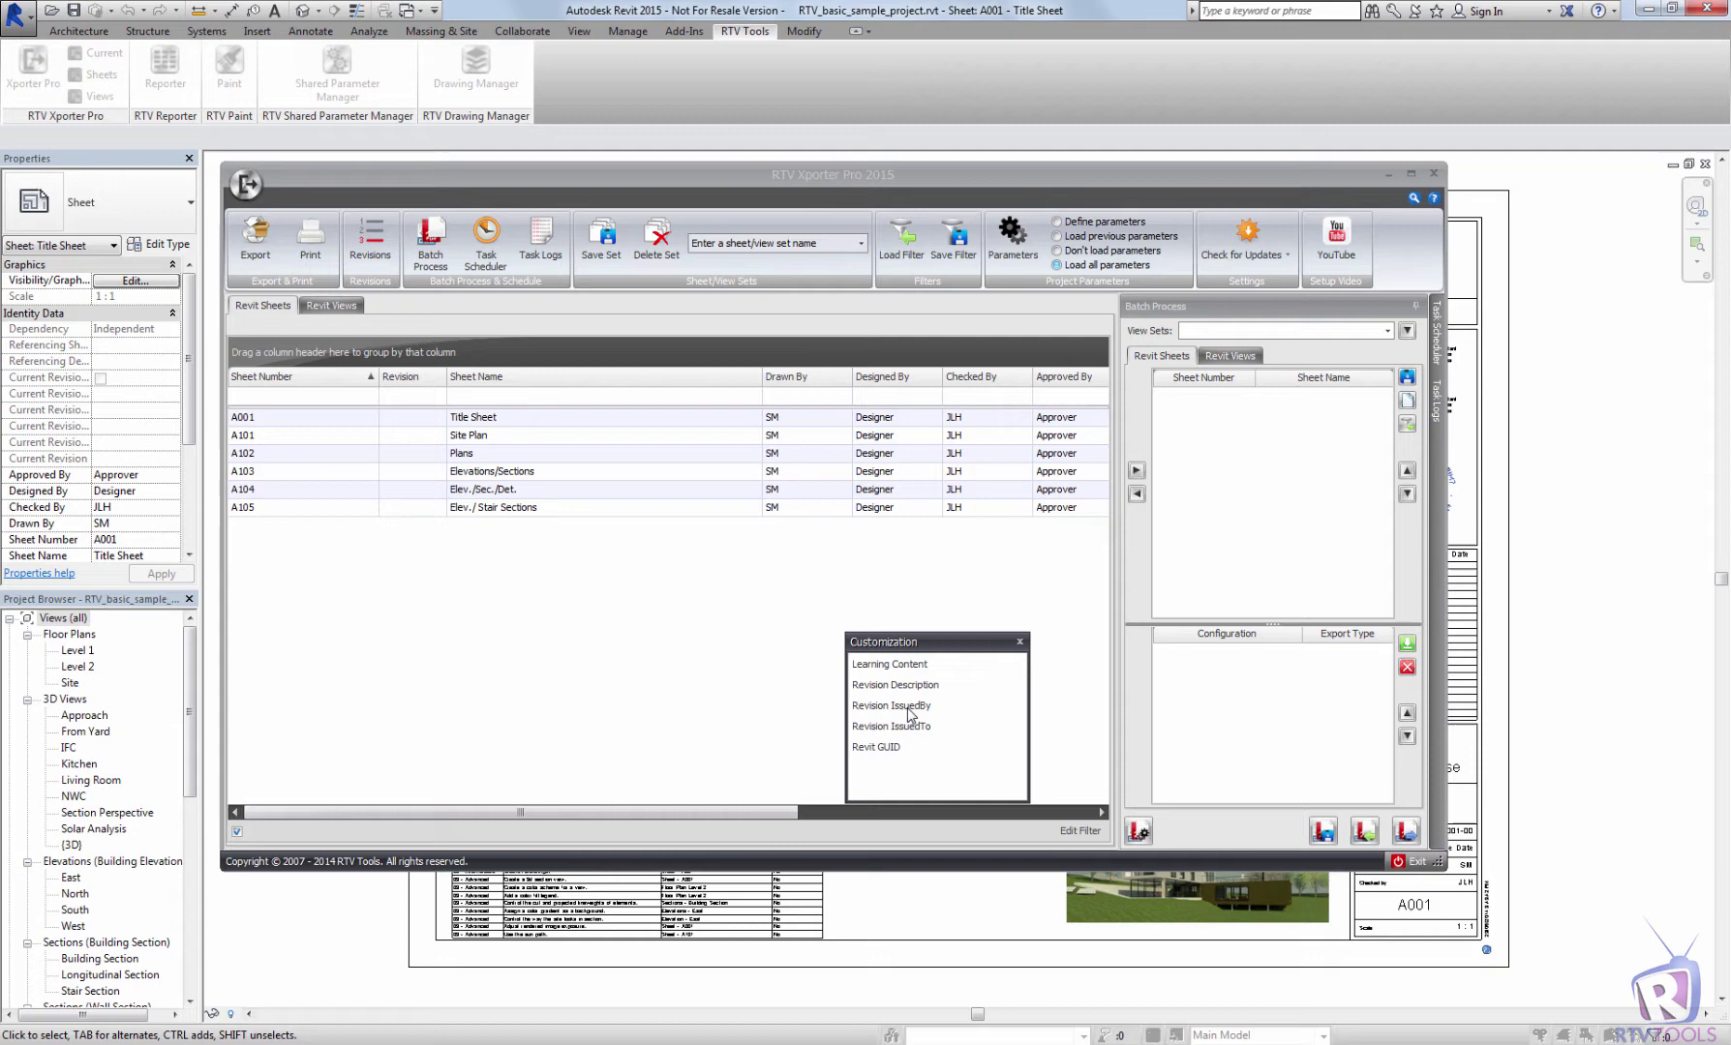
pyautogui.moveTo(906, 704)
pyautogui.mouseDown()
pyautogui.moveTo(858, 654)
pyautogui.moveTo(717, 383)
pyautogui.moveTo(812, 388)
pyautogui.moveTo(942, 743)
pyautogui.mouseUp()
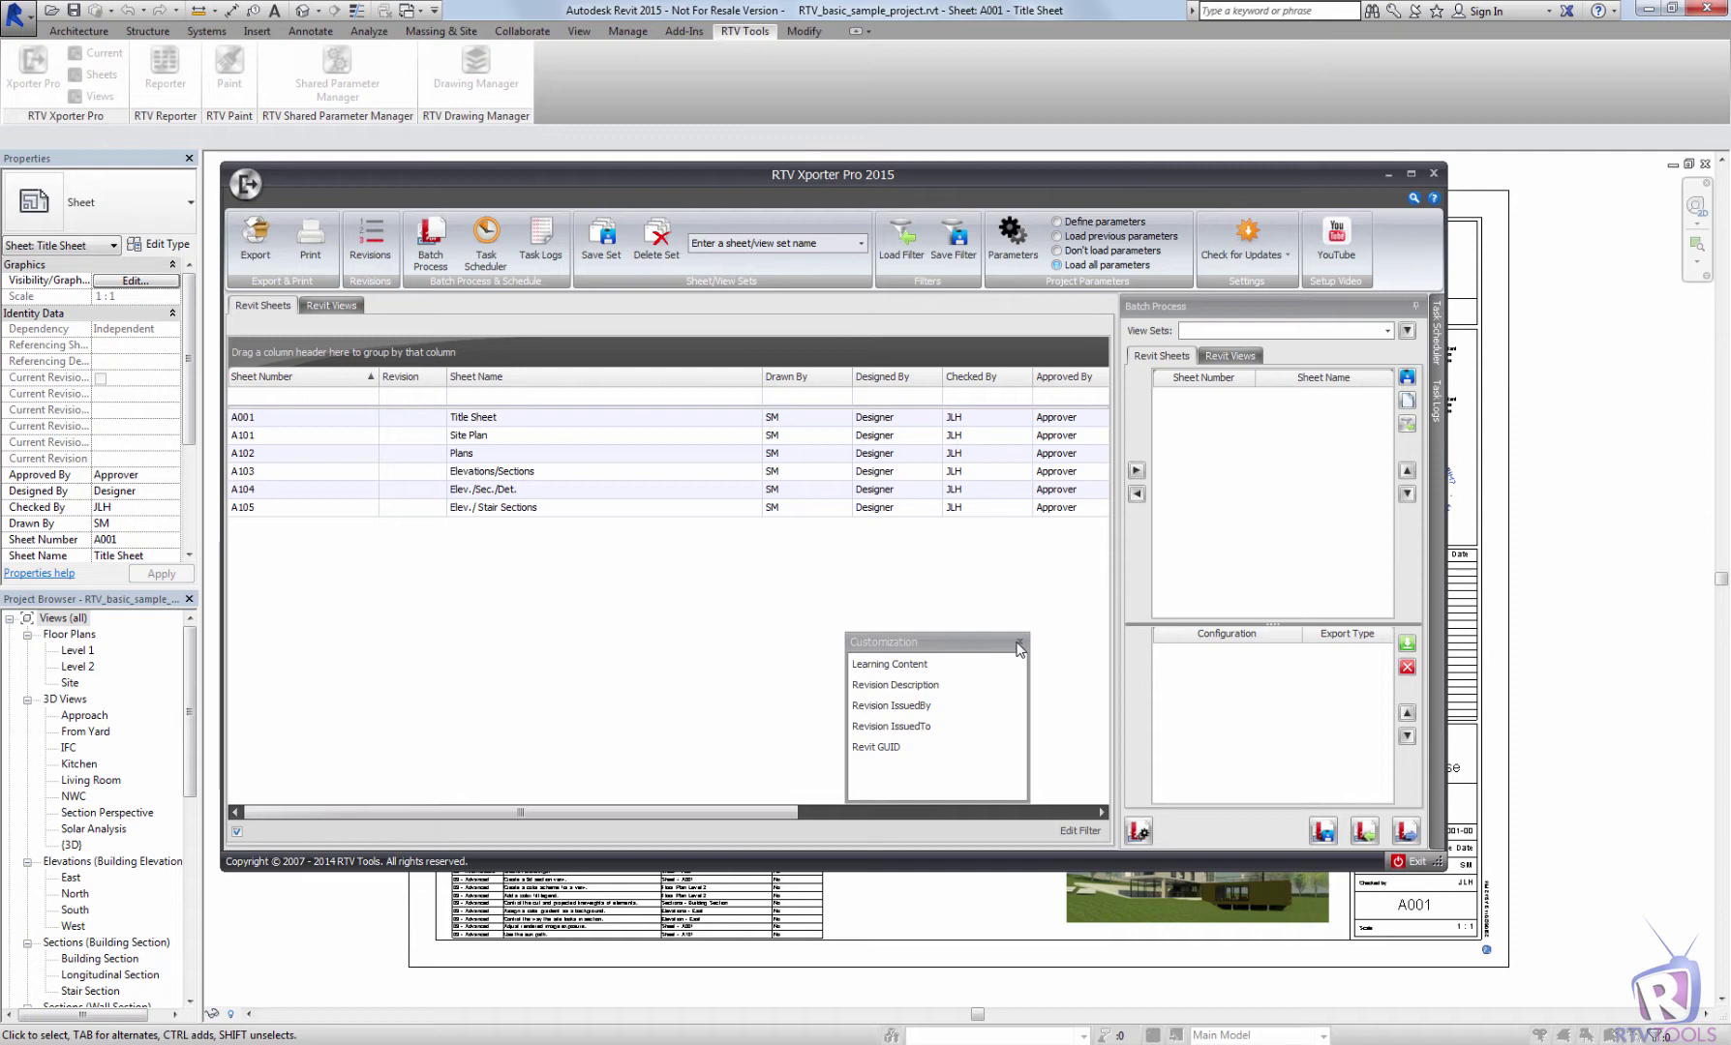
pyautogui.click(1020, 643)
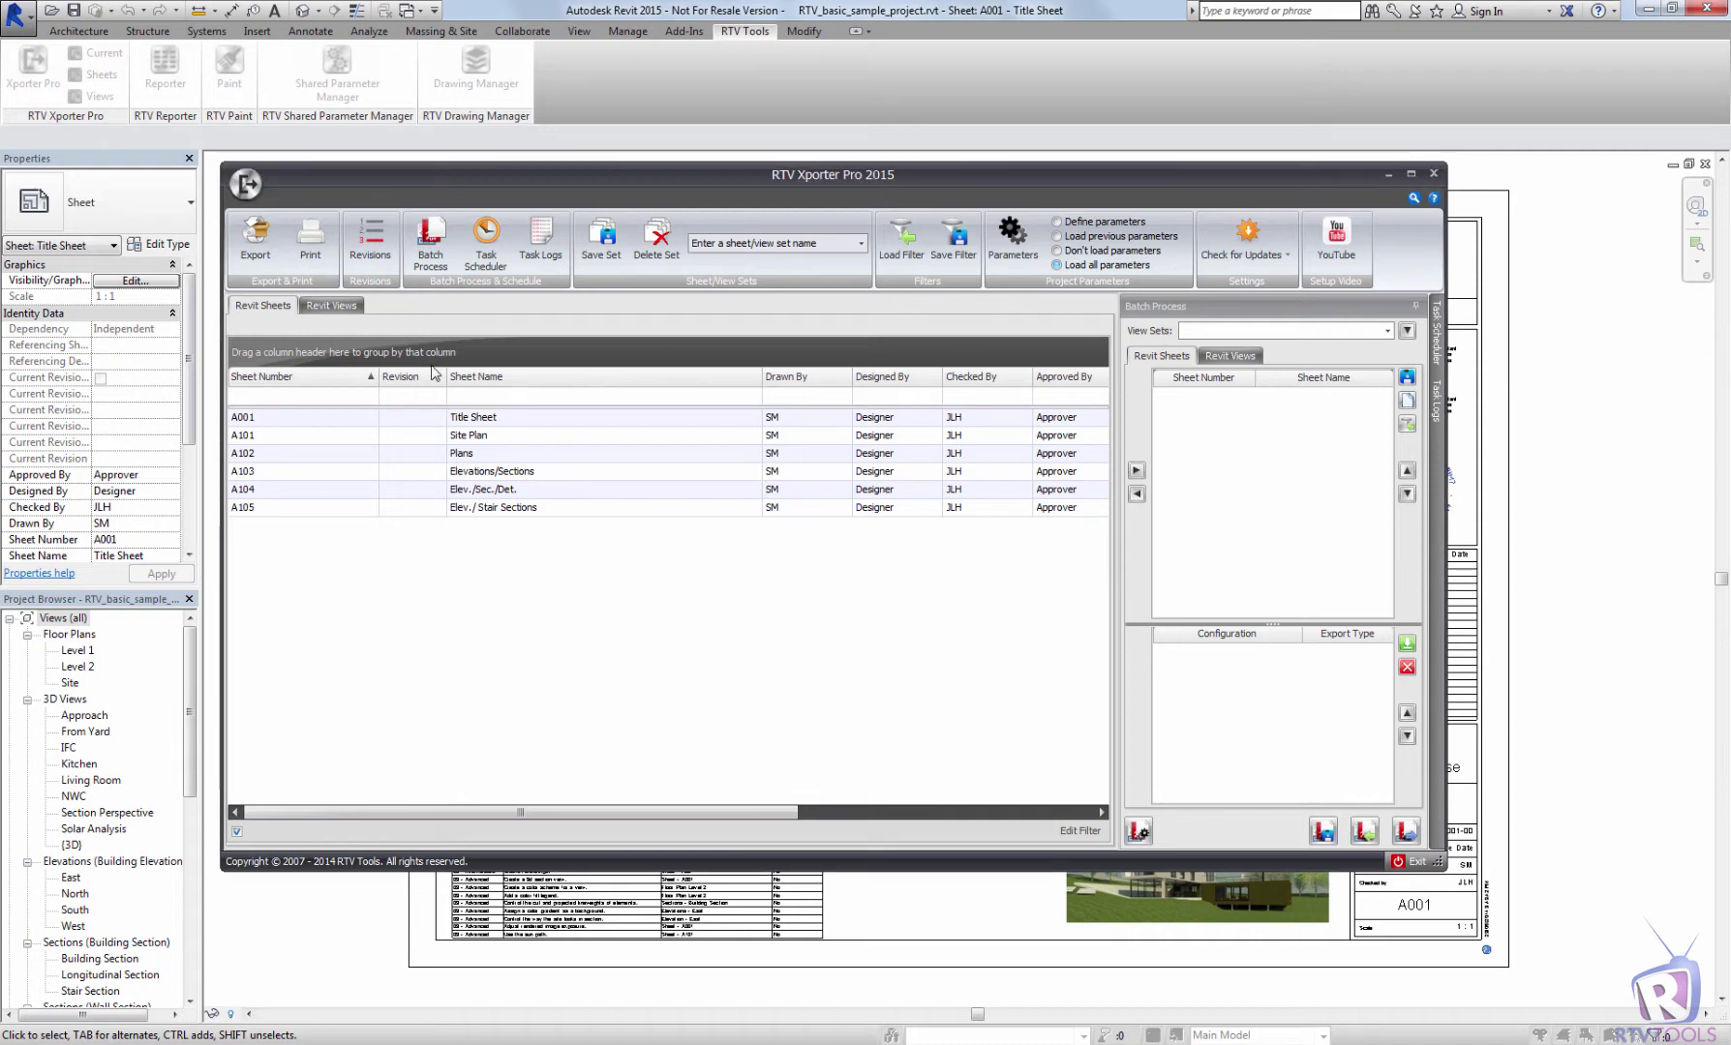
# Try filtering the sheet list by sheet number A103 and grouping it by sheet name, restoring the plain list after each
pyautogui.click(281, 397)
pyautogui.write('A103')
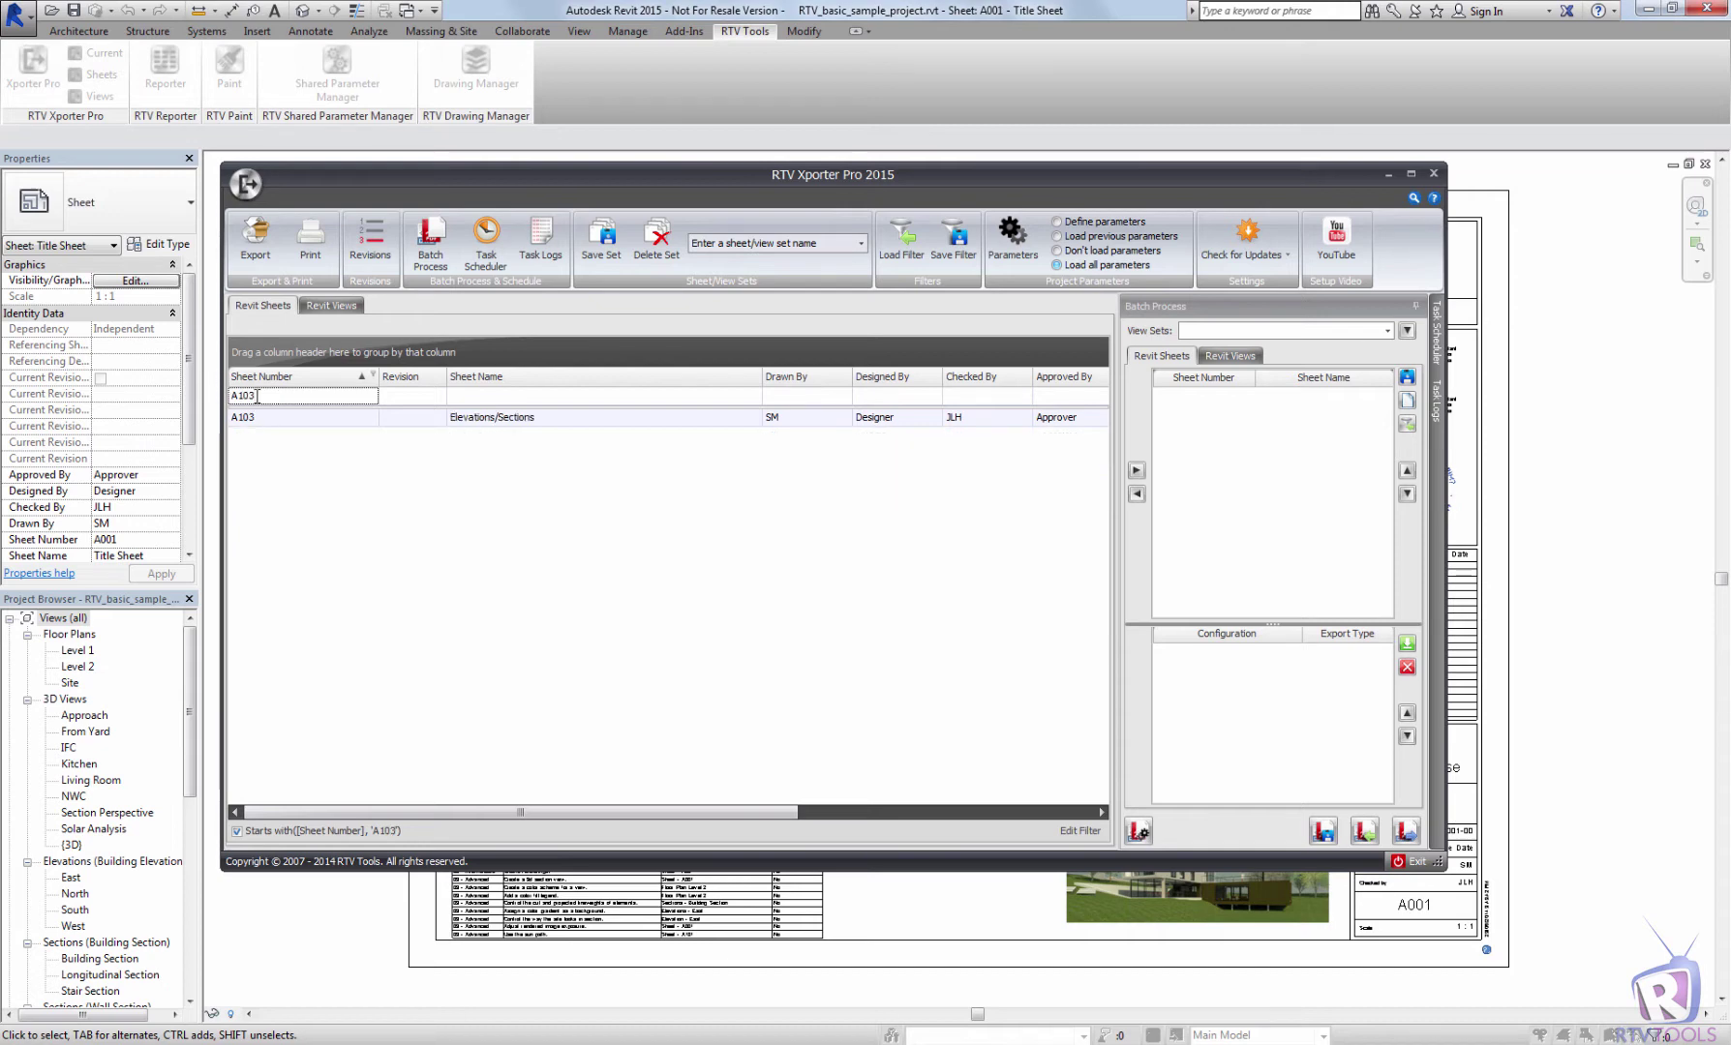
pyautogui.moveTo(259, 397); pyautogui.dragTo(215, 396)
pyautogui.press('BackSpace')
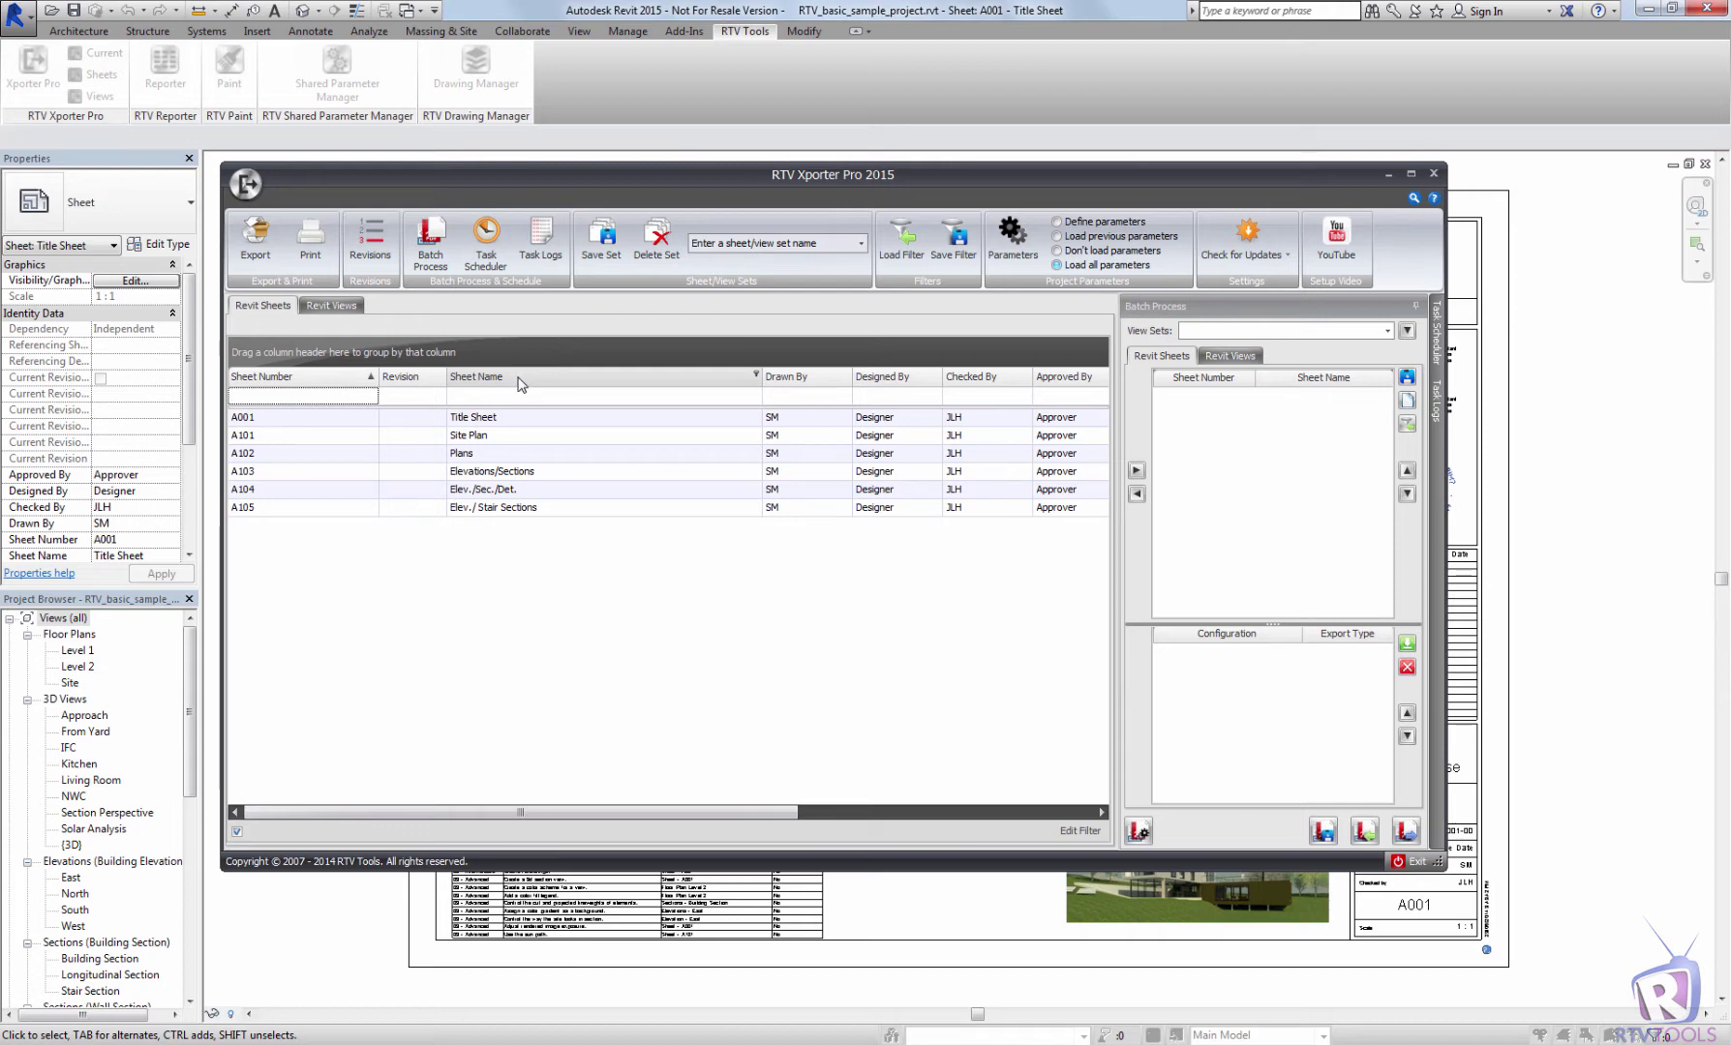
pyautogui.moveTo(521, 385); pyautogui.dragTo(480, 359)
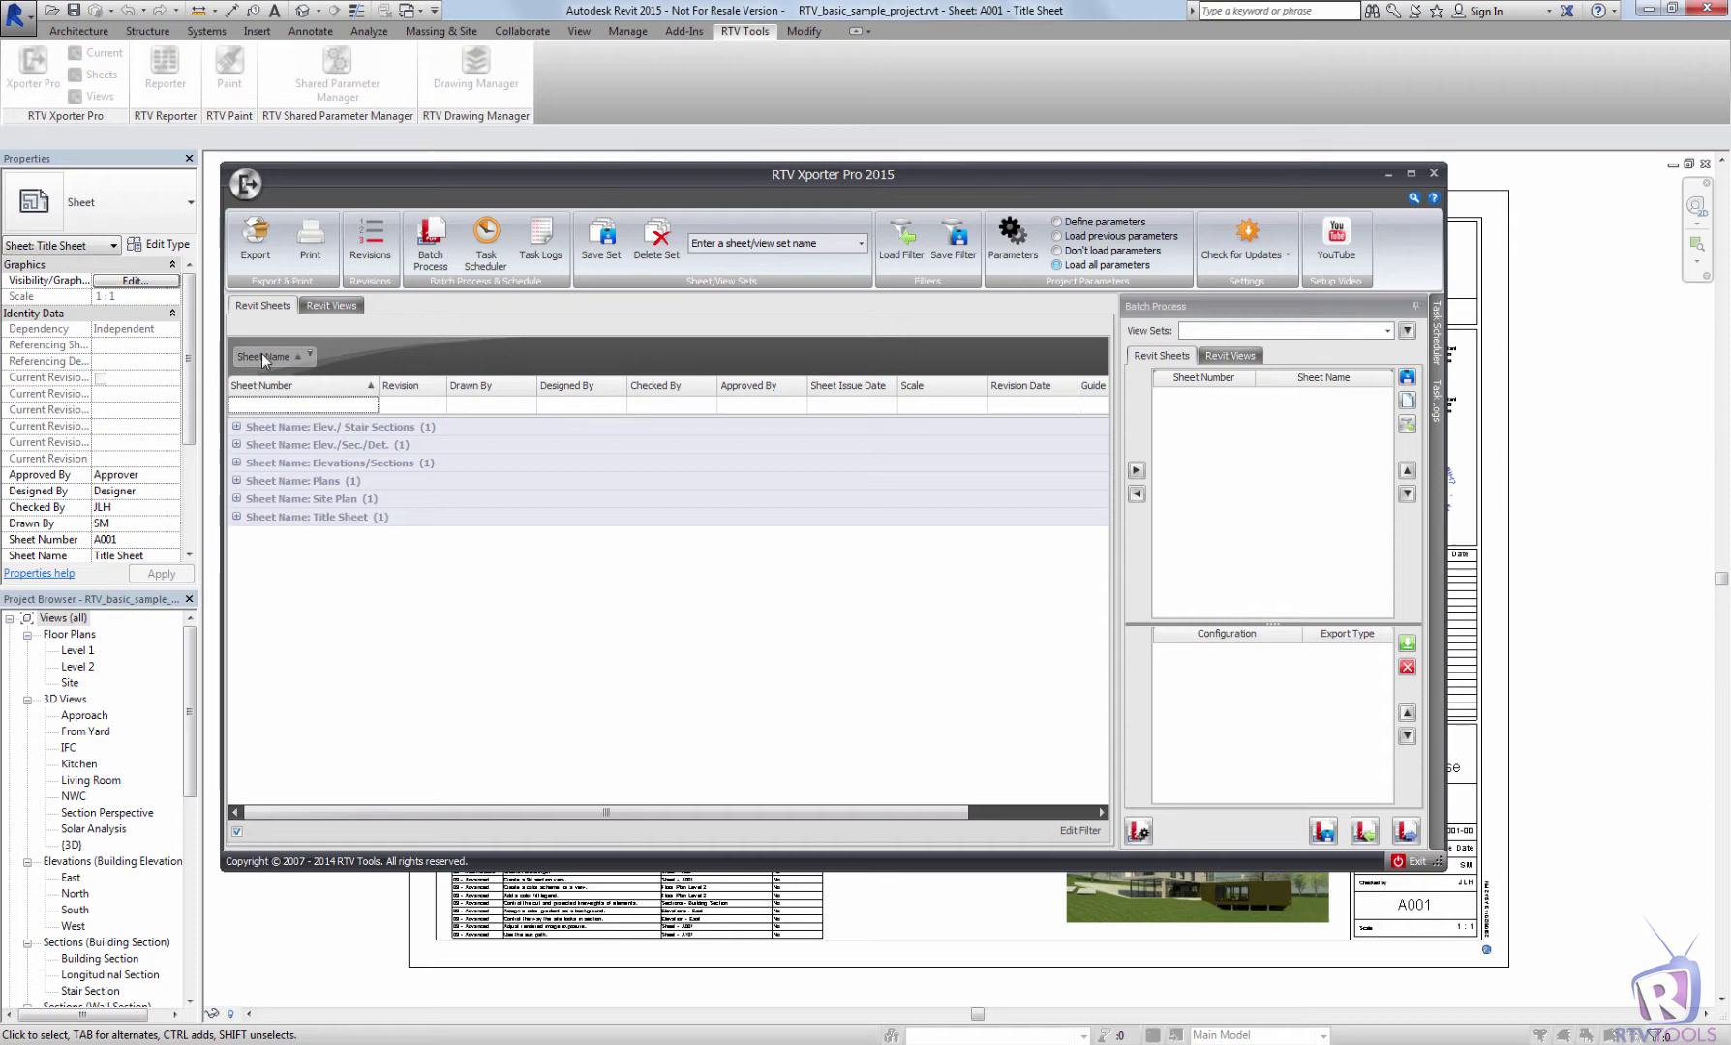
pyautogui.moveTo(263, 360); pyautogui.dragTo(449, 392)
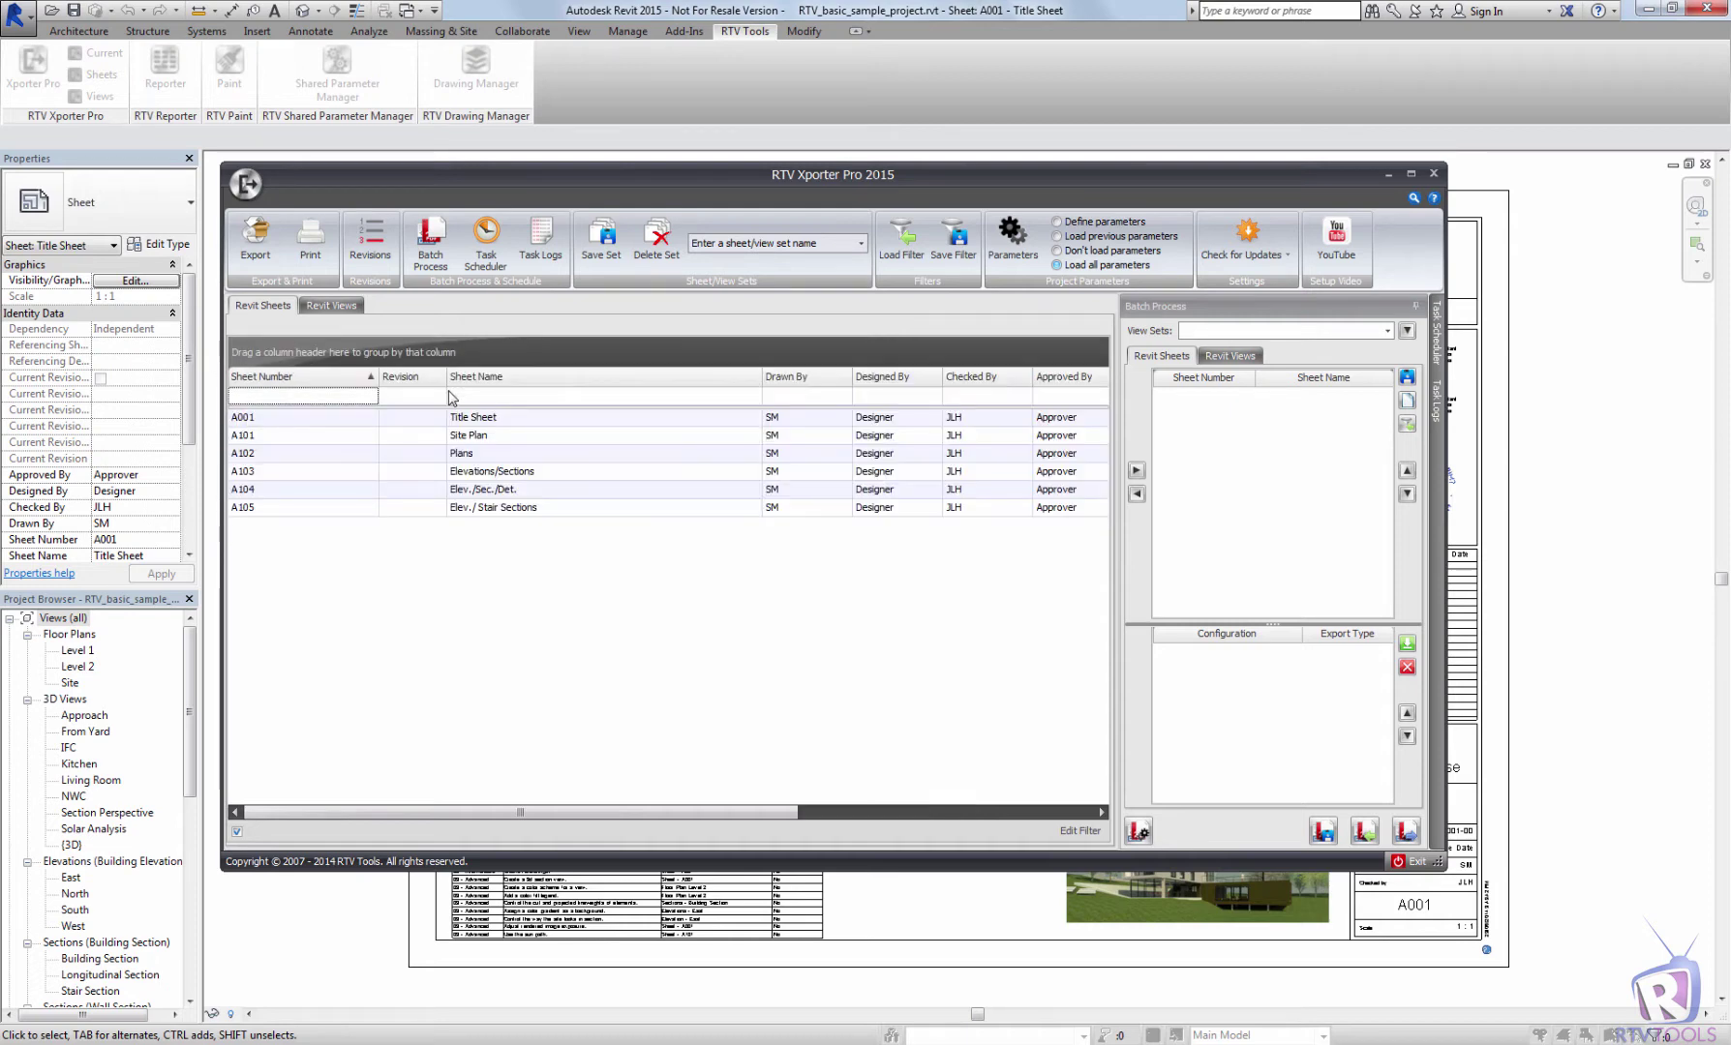
# Glance at the views list, examine the export settings for sheet A103, and cancel the export
pyautogui.click(332, 306)
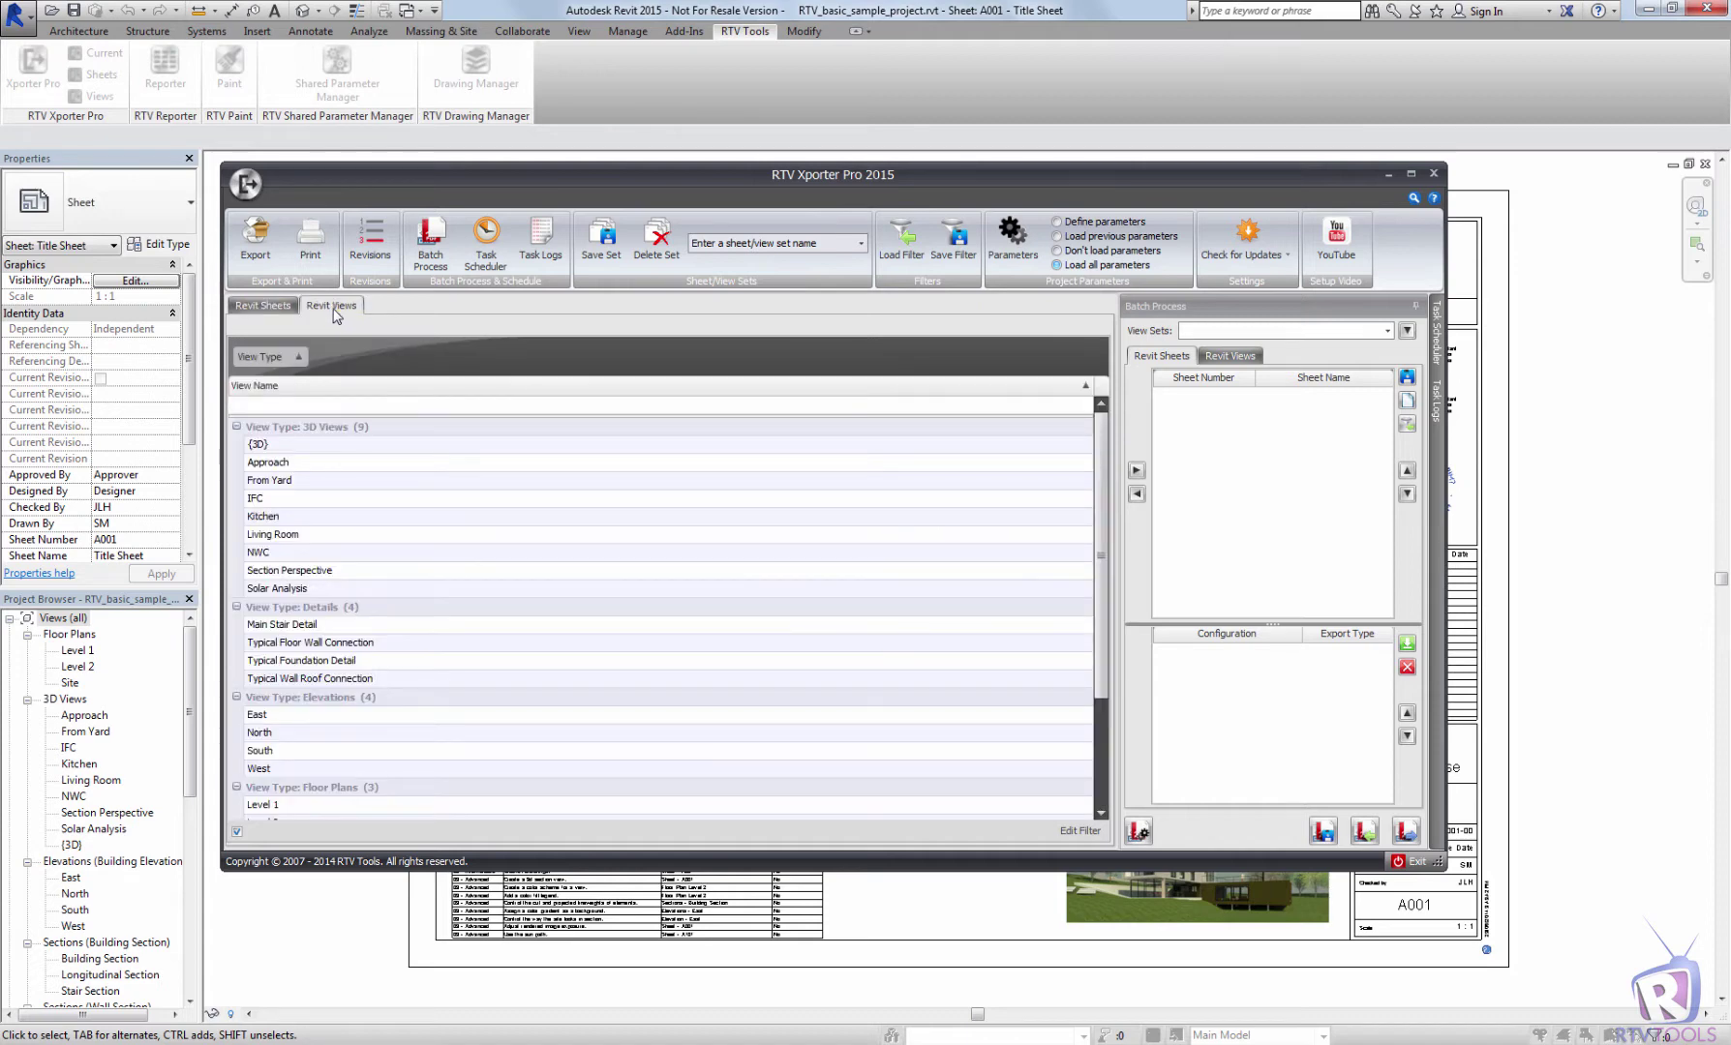
pyautogui.click(262, 305)
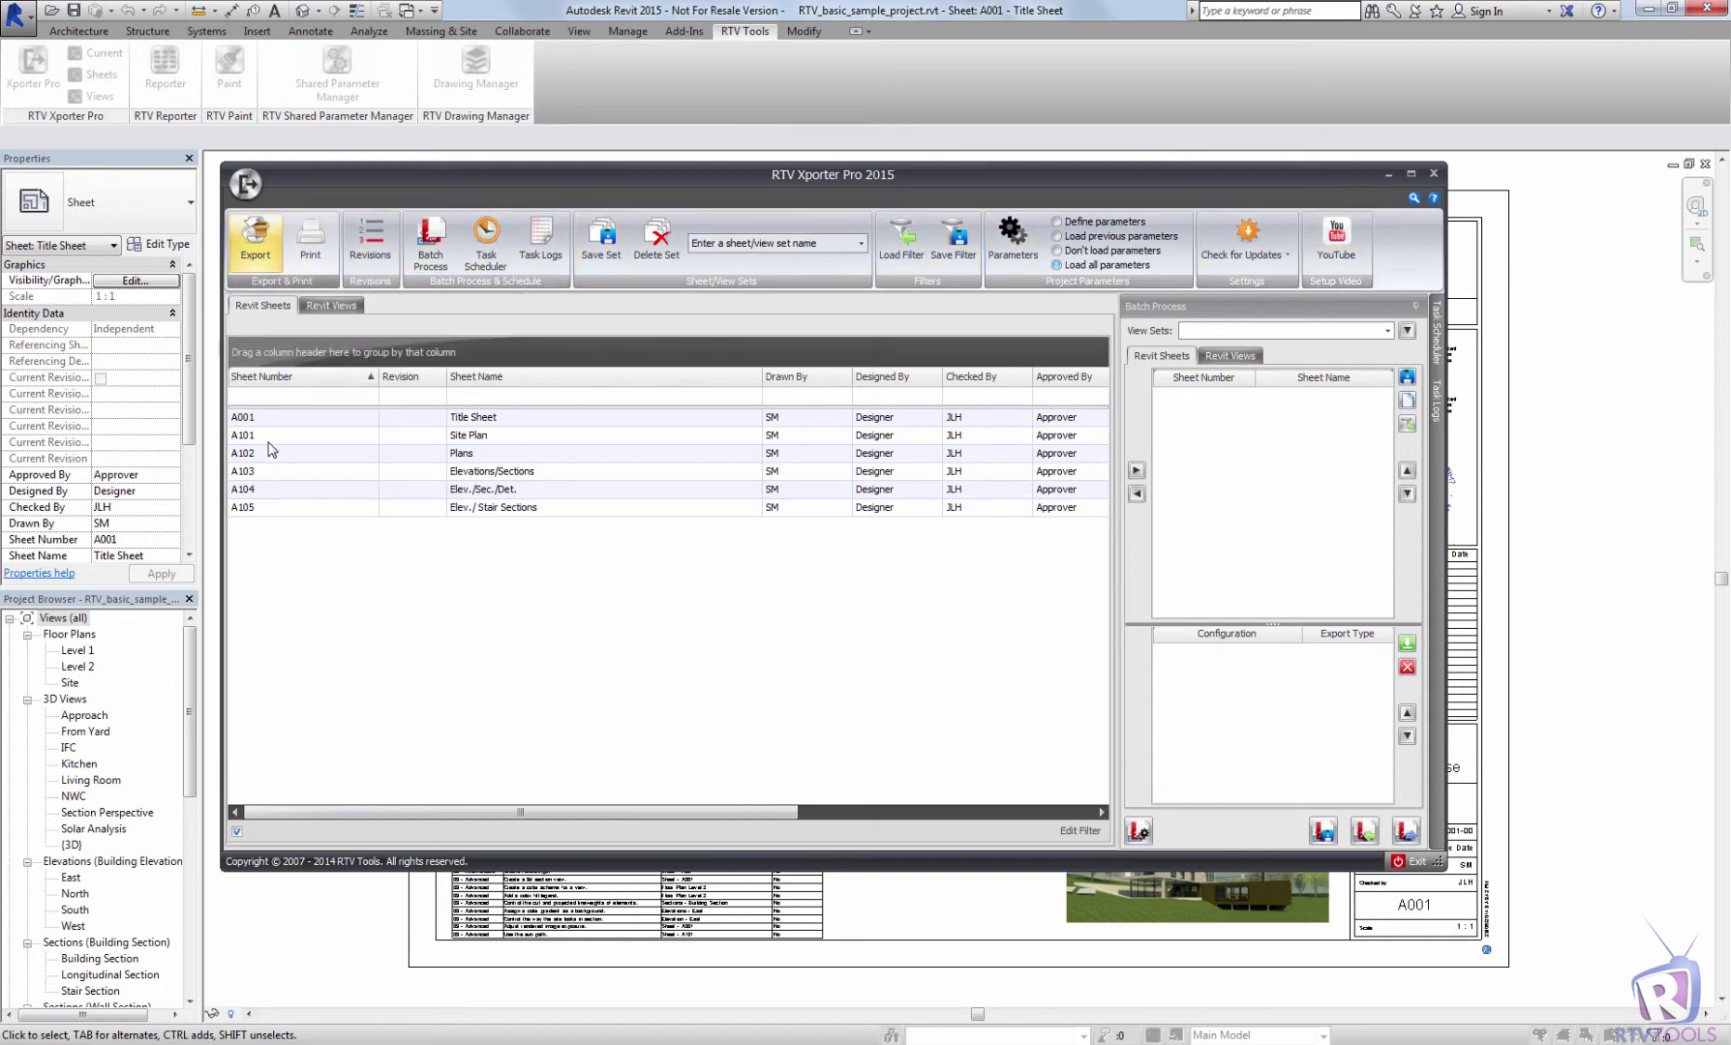
pyautogui.click(259, 471)
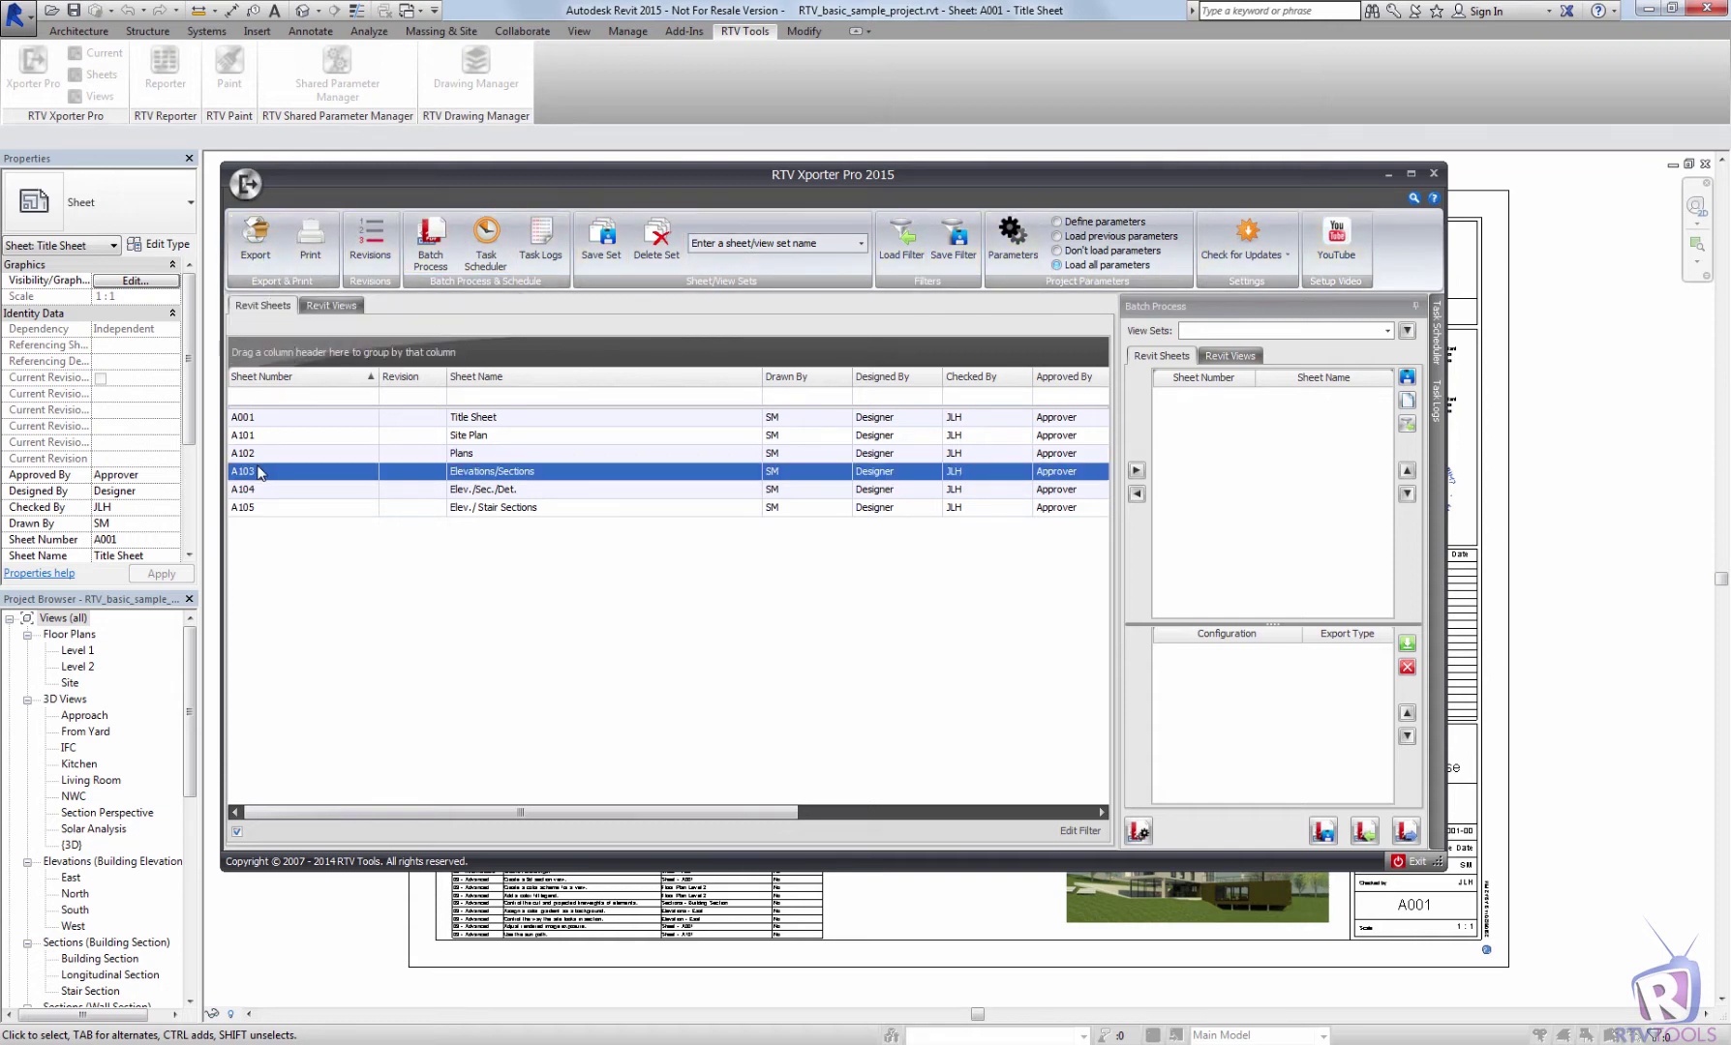
pyautogui.click(258, 241)
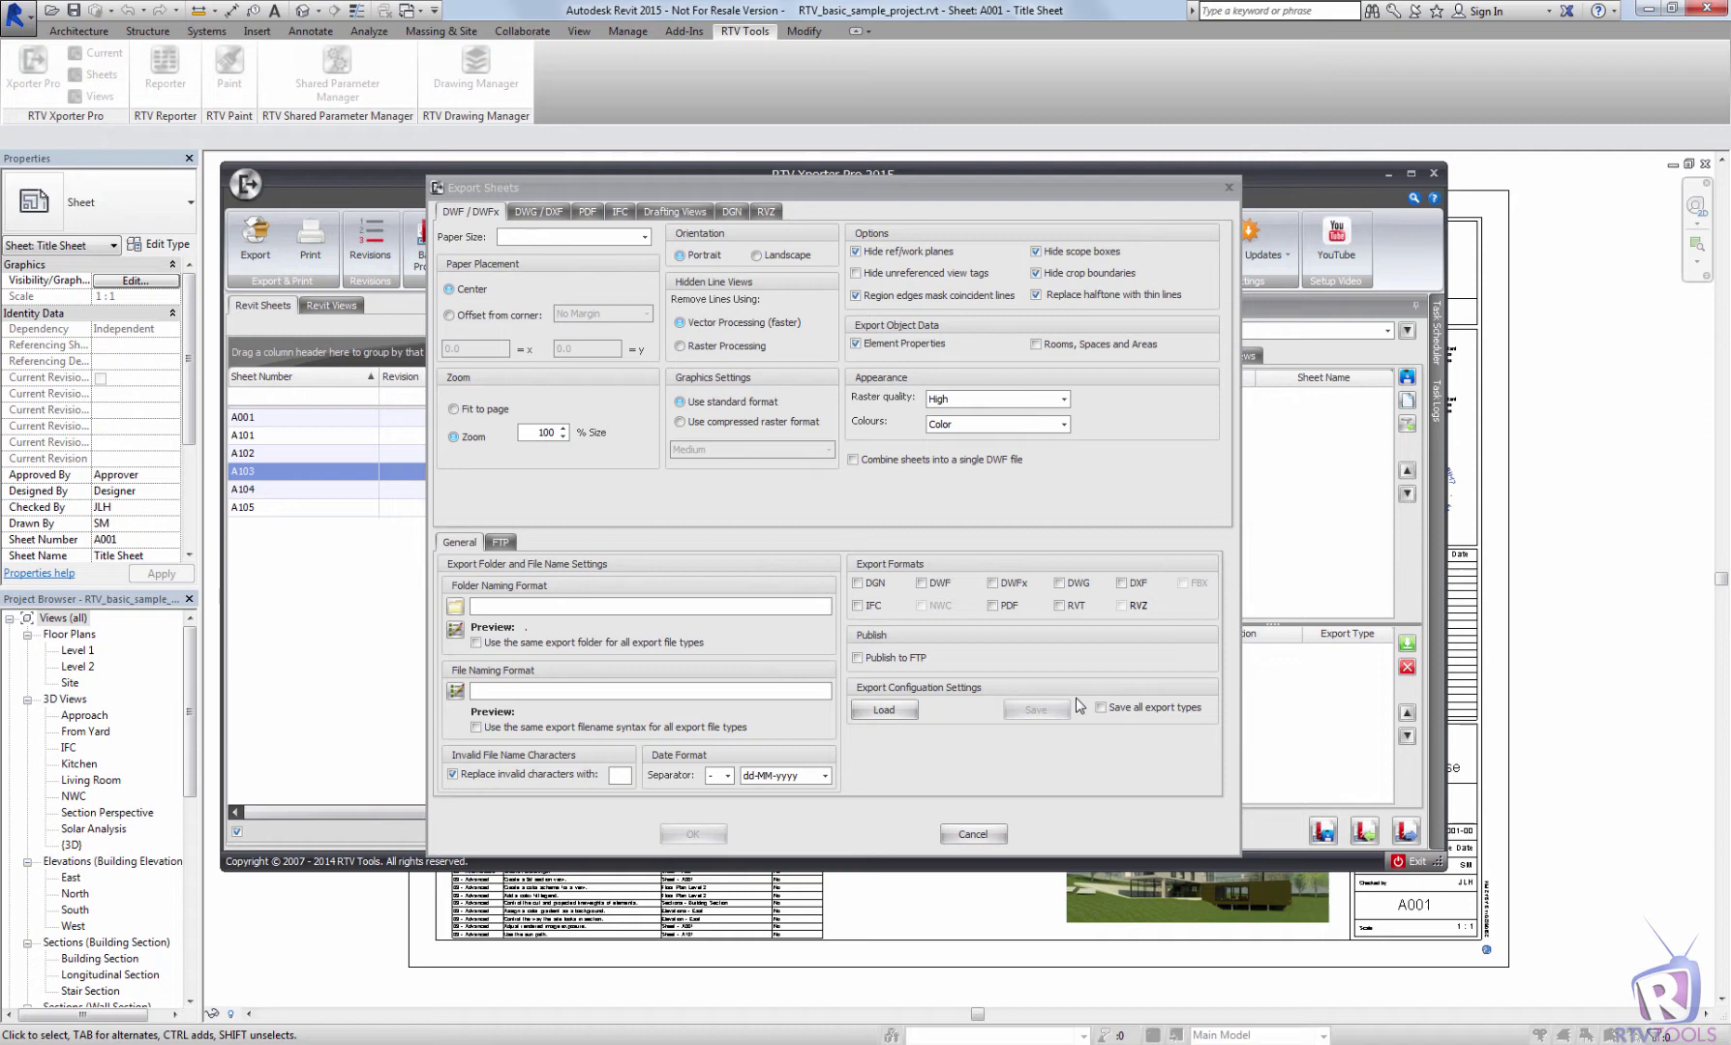
pyautogui.click(972, 833)
# Examine the NWC and FBX export settings for the IFC 3D view and cancel the export
pyautogui.click(334, 305)
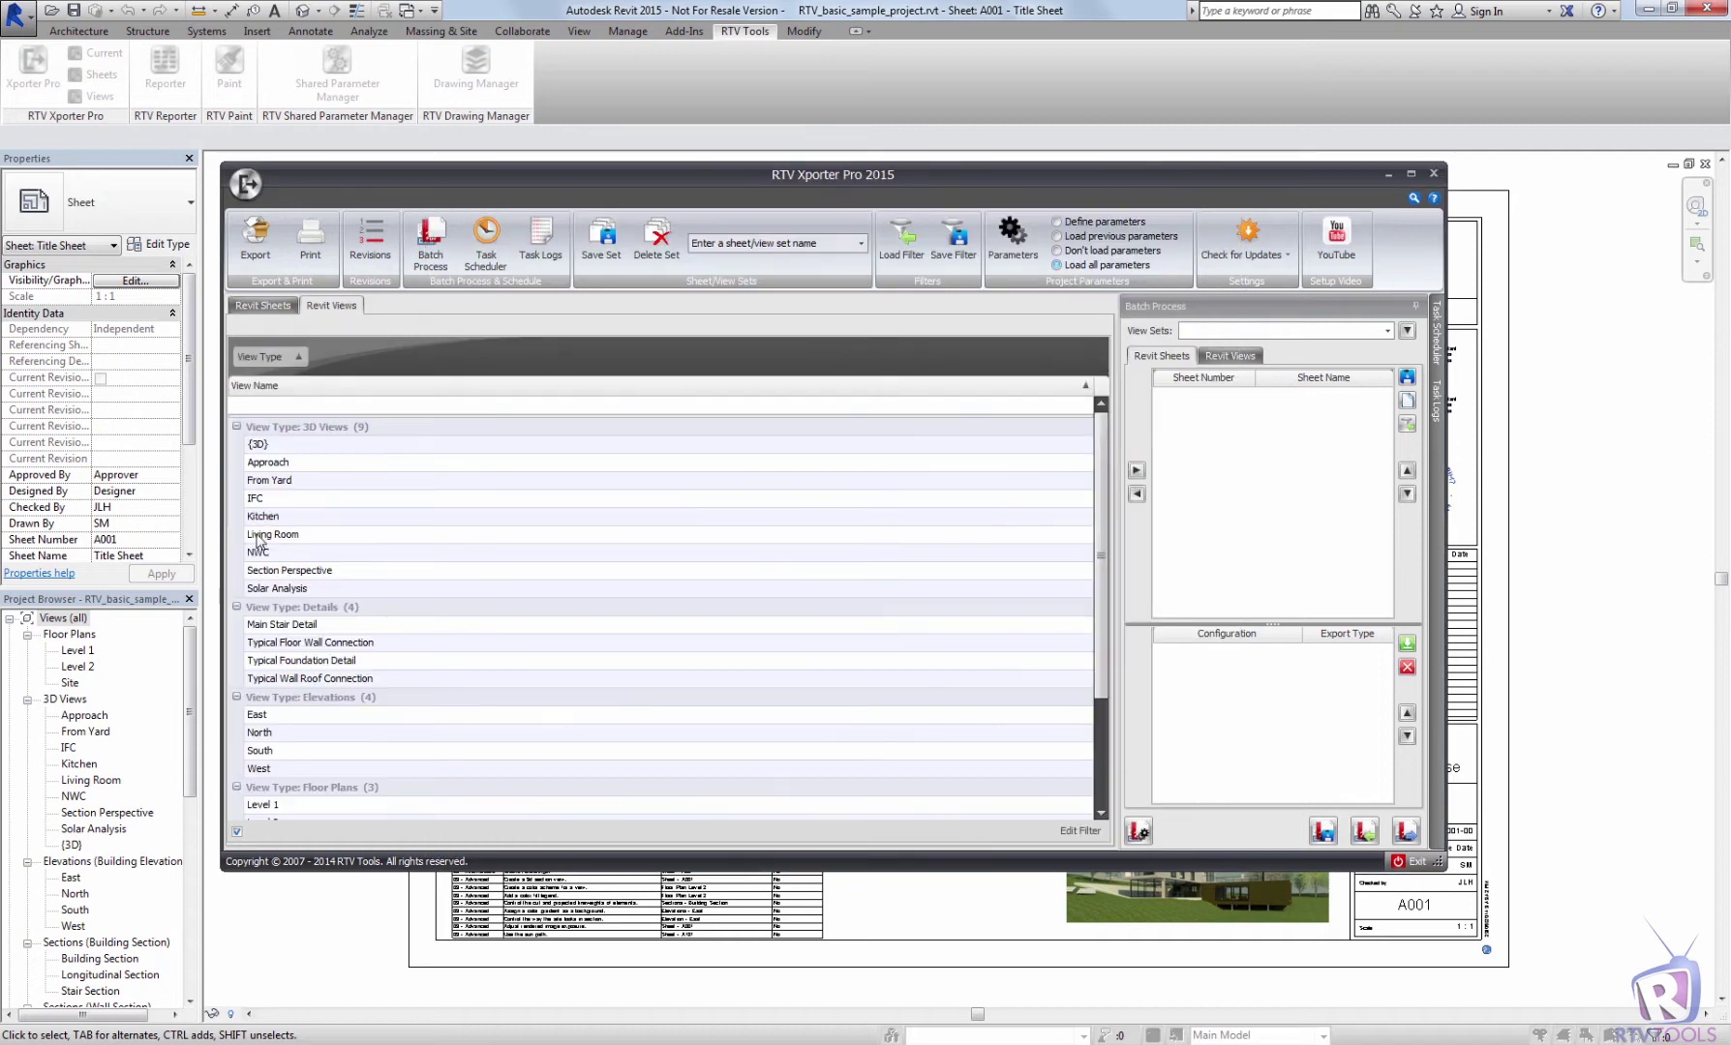
pyautogui.click(271, 499)
pyautogui.click(259, 242)
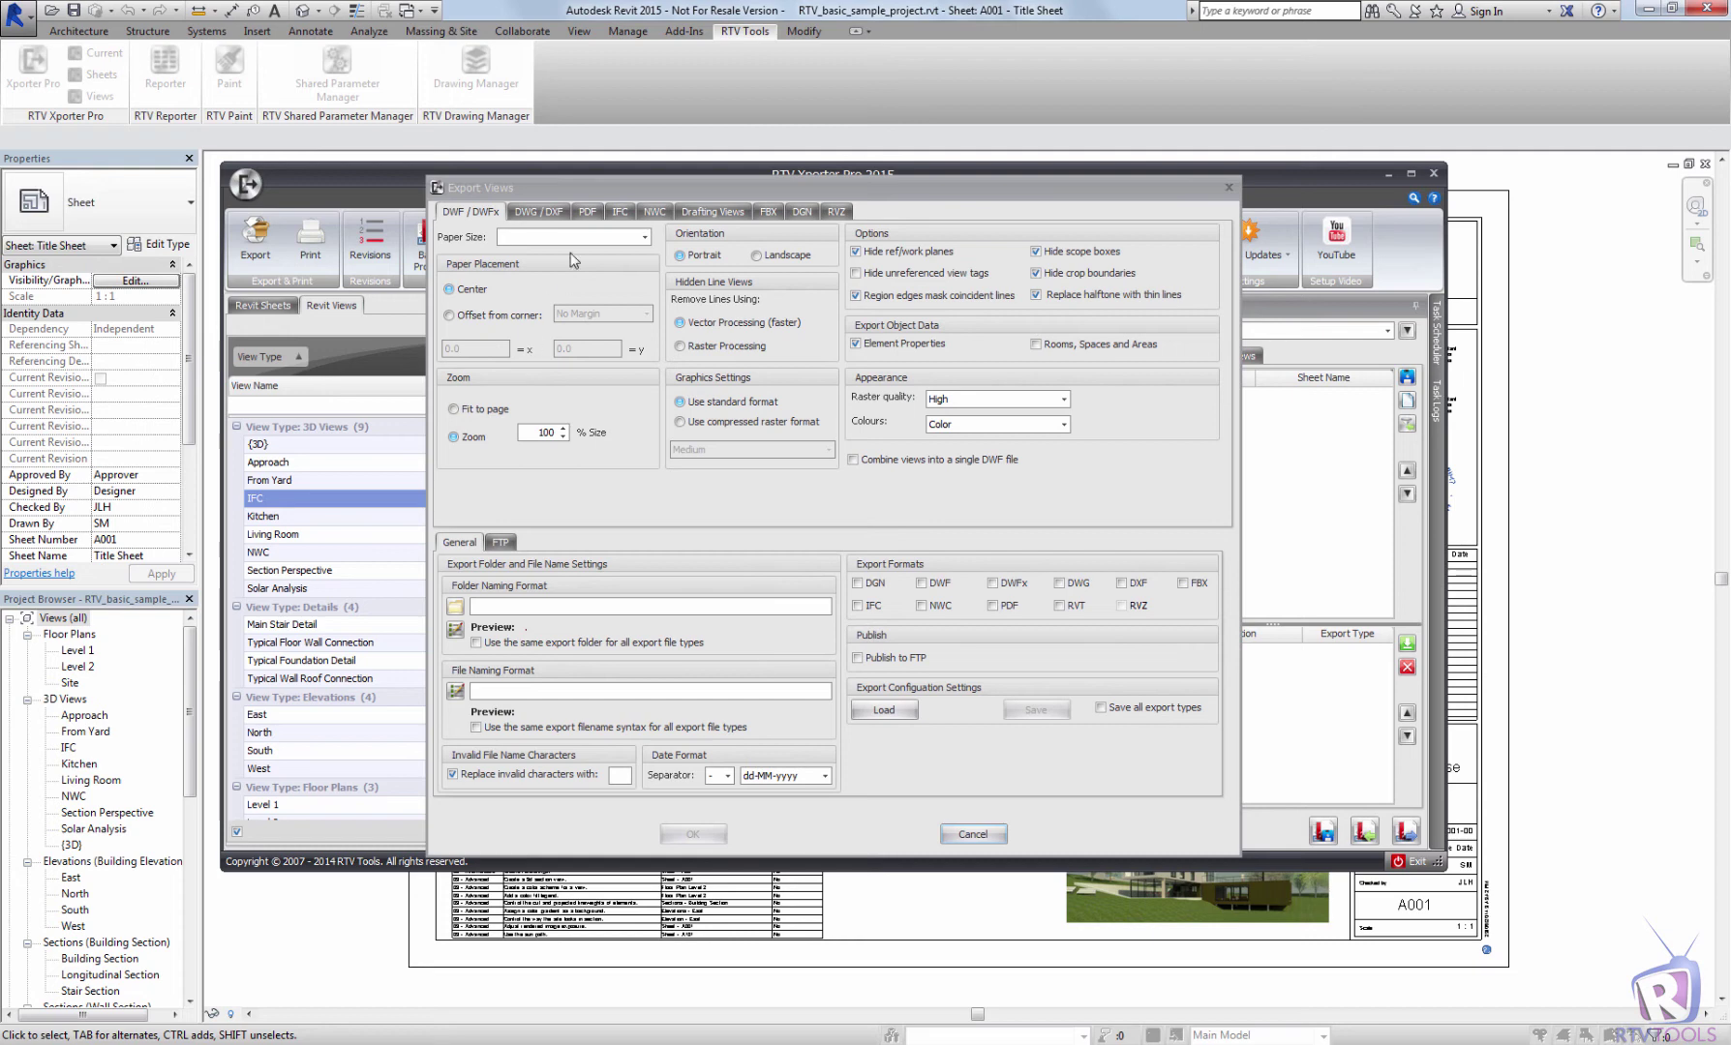
pyautogui.click(654, 213)
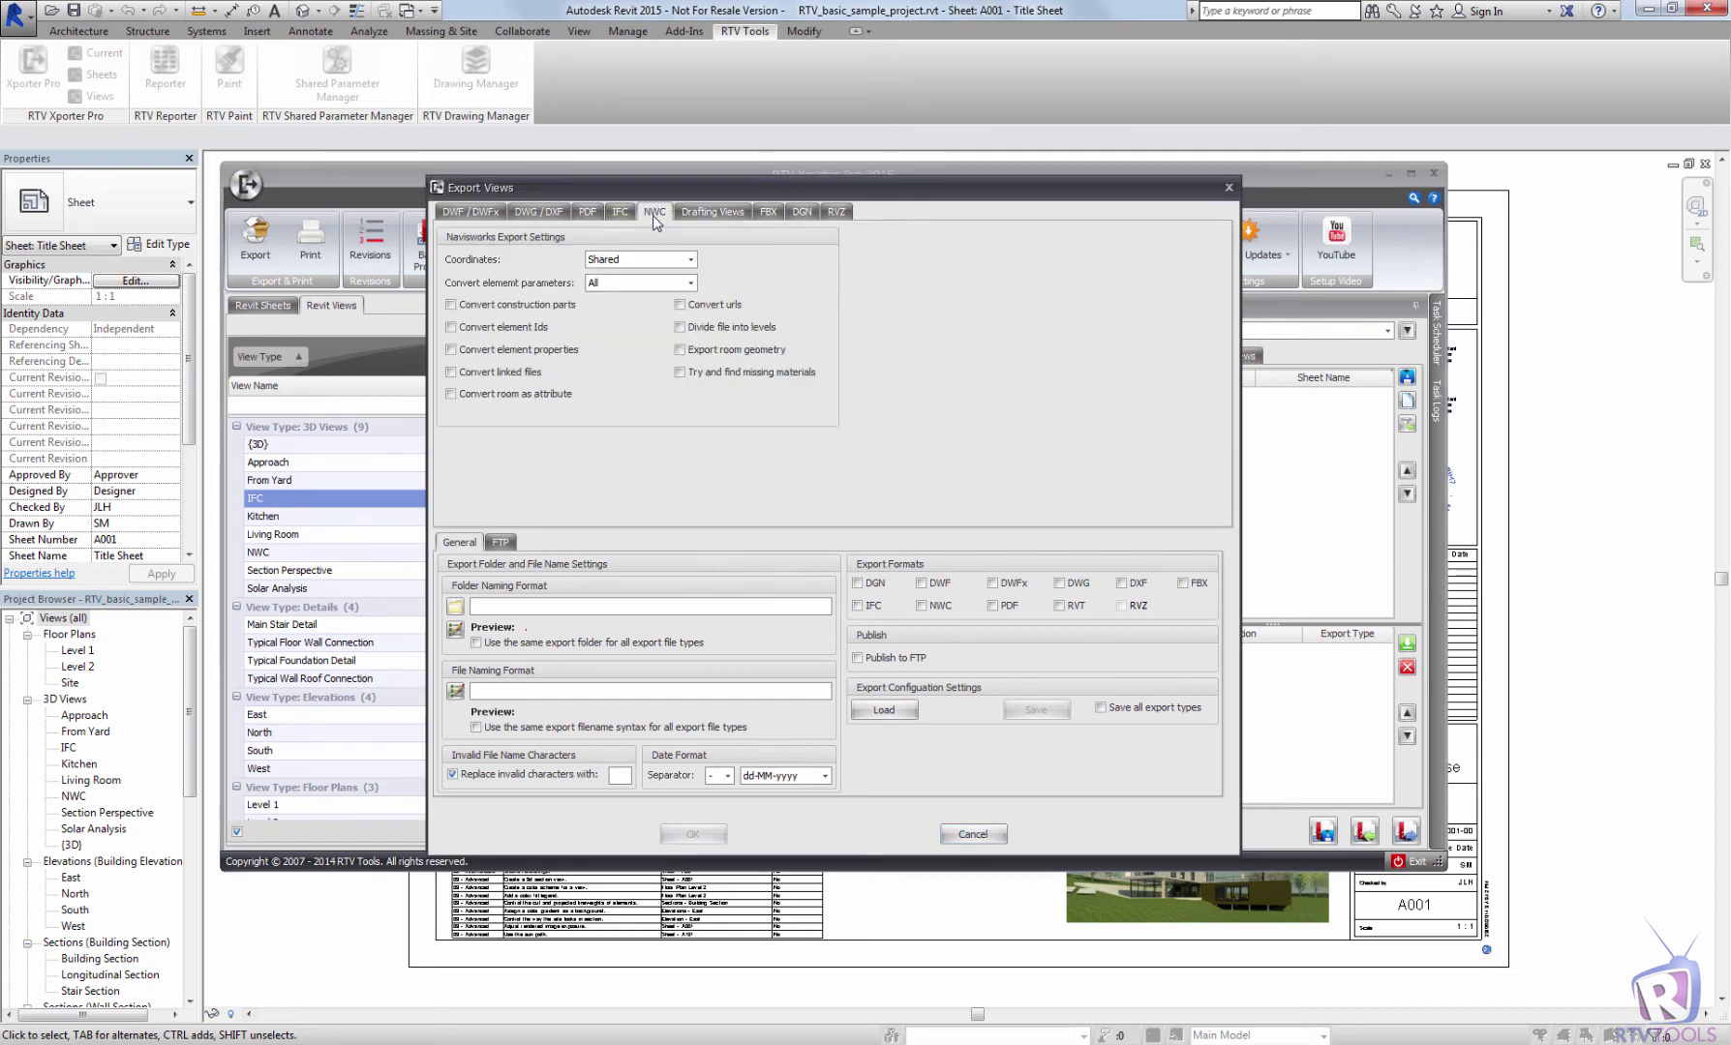
pyautogui.click(770, 213)
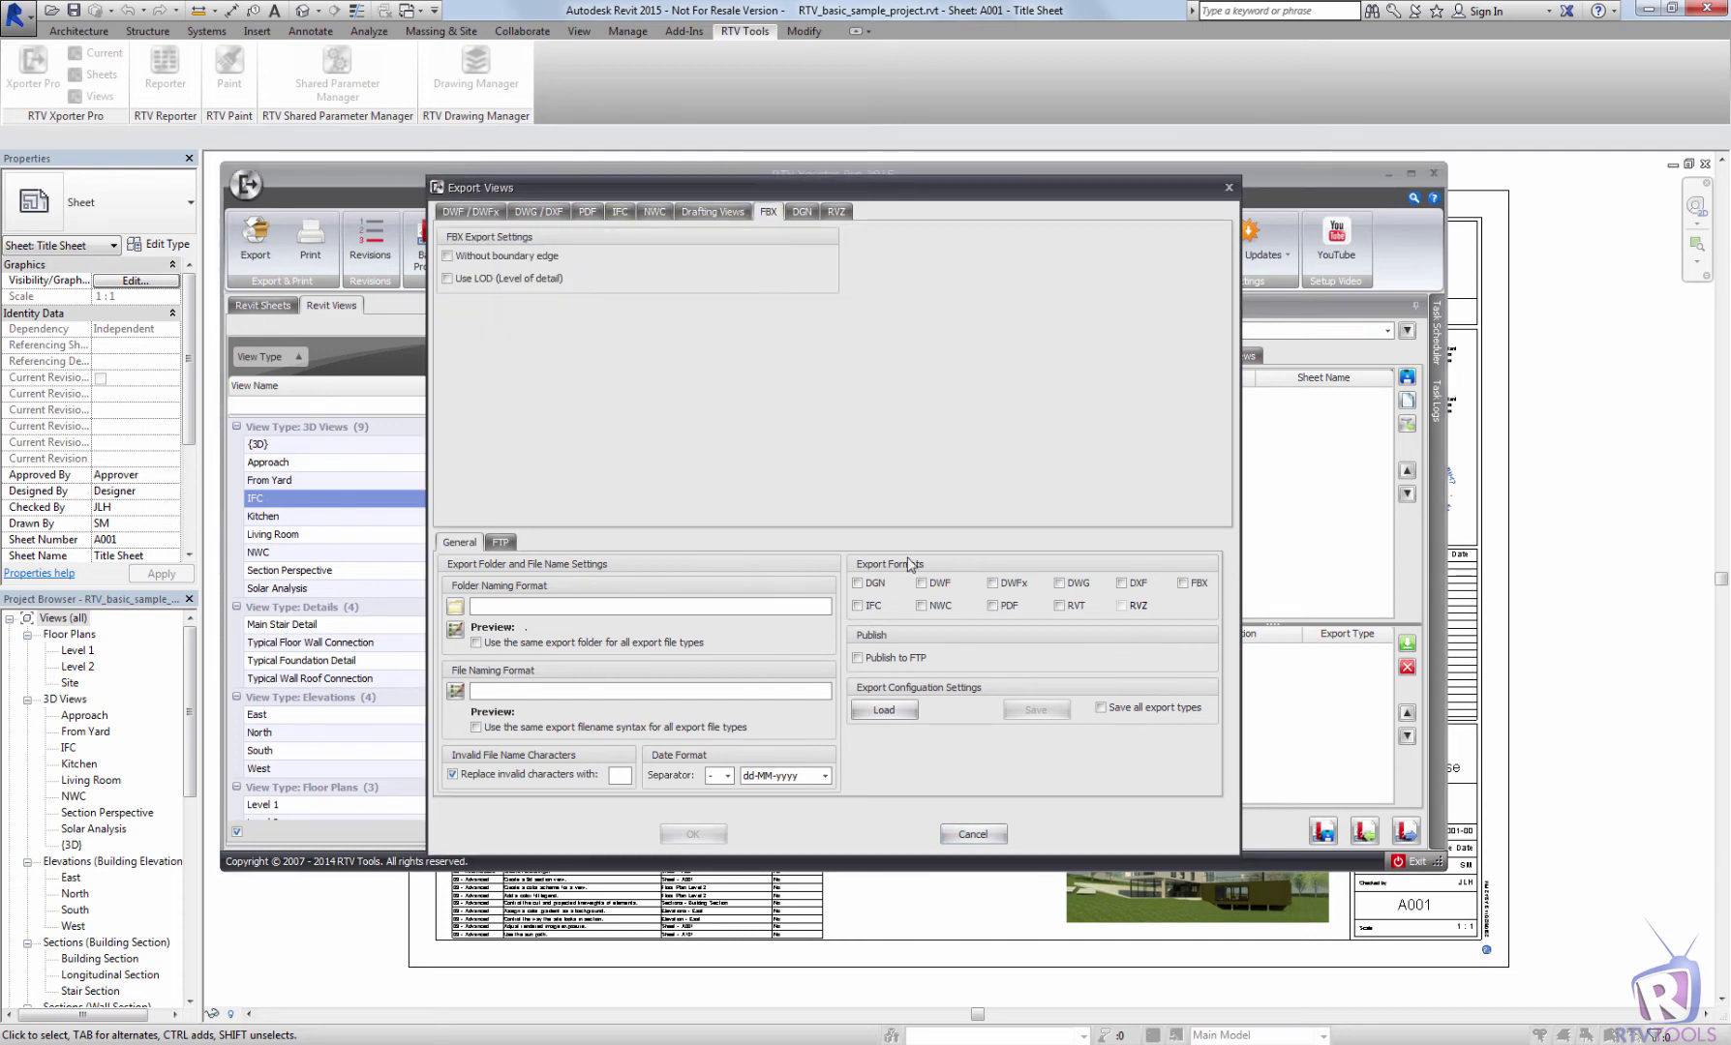
pyautogui.click(973, 834)
# Select sheets A102 Plans and A103 Elevations/Sections in the sheet list and open their print settings
pyautogui.click(272, 307)
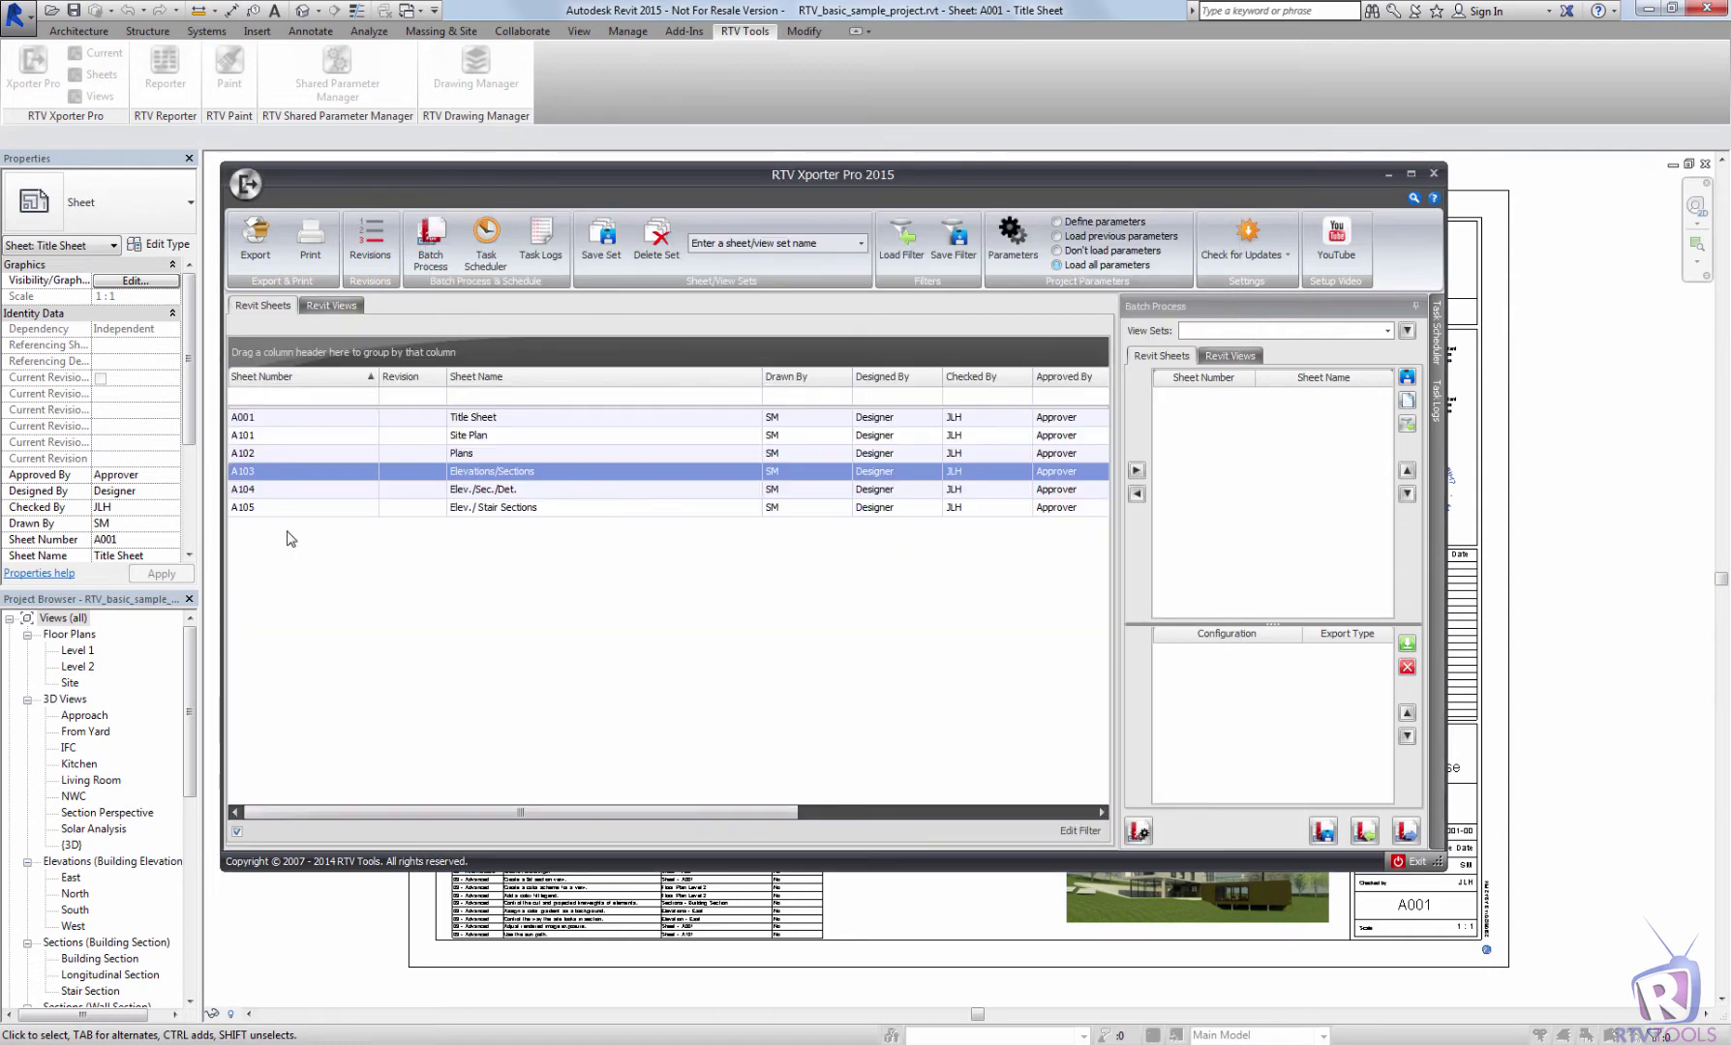
pyautogui.click(270, 455)
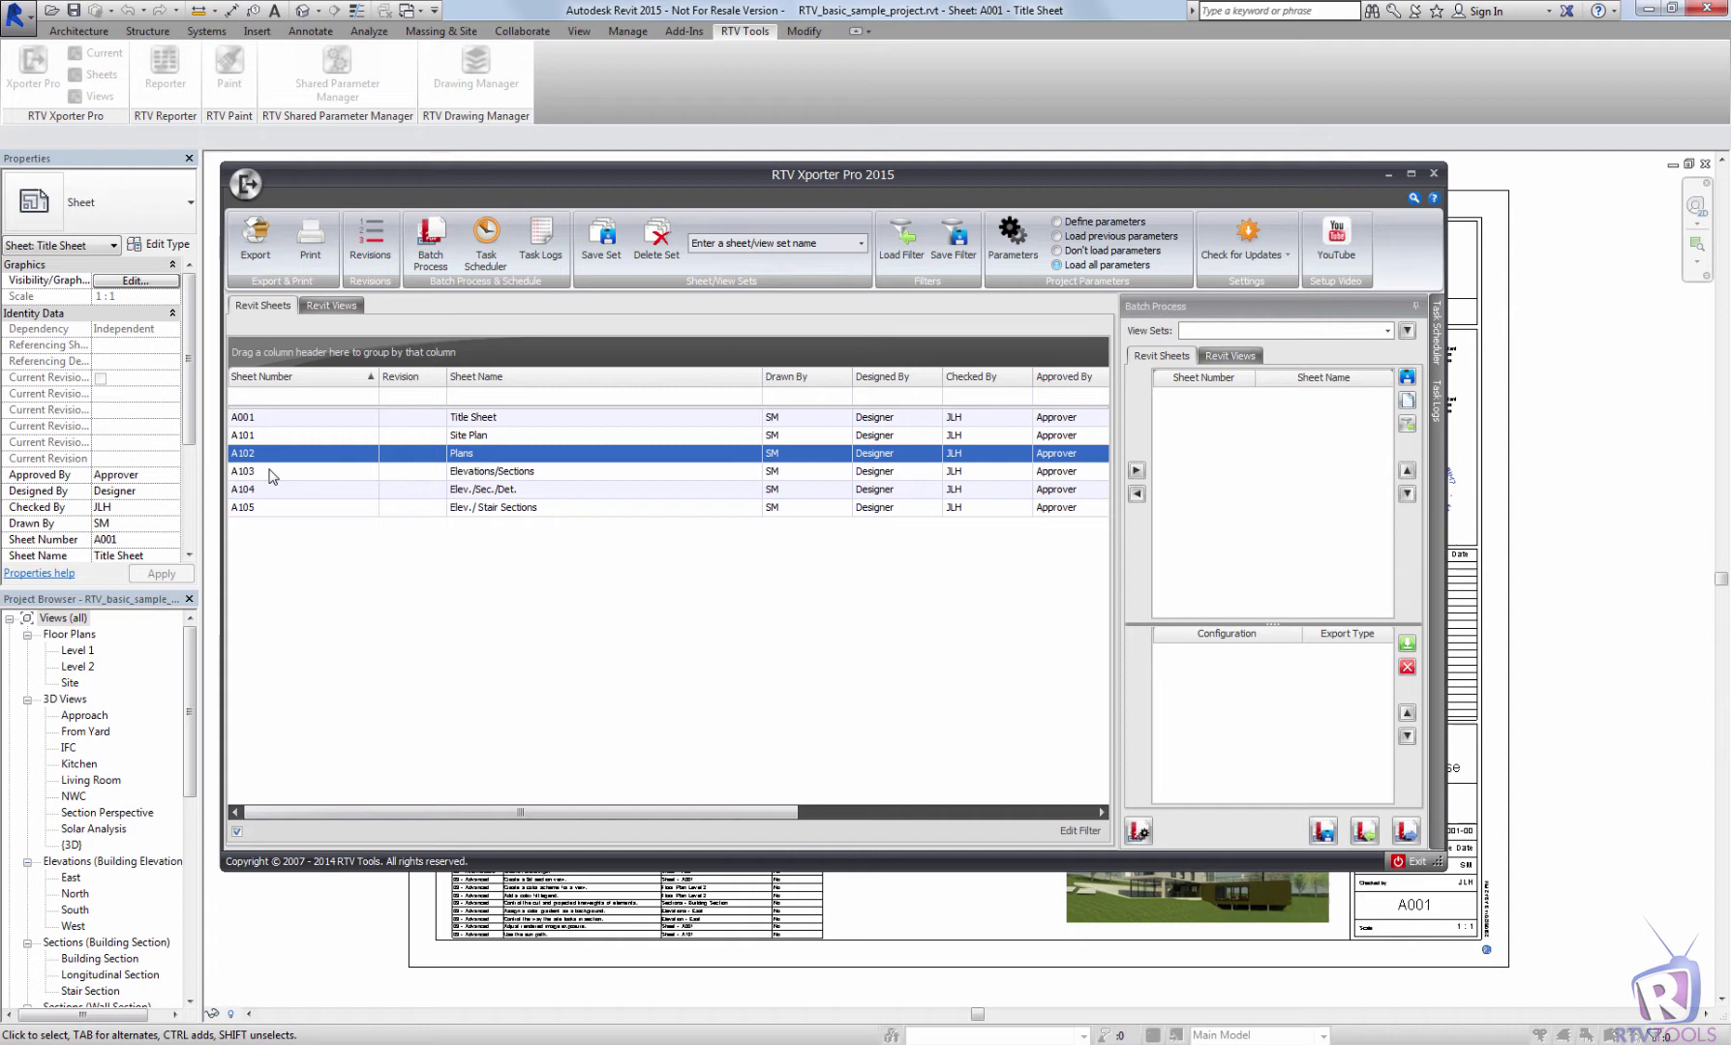
pyautogui.keyDown('ctrl'); pyautogui.click(269, 474); pyautogui.keyUp('ctrl')
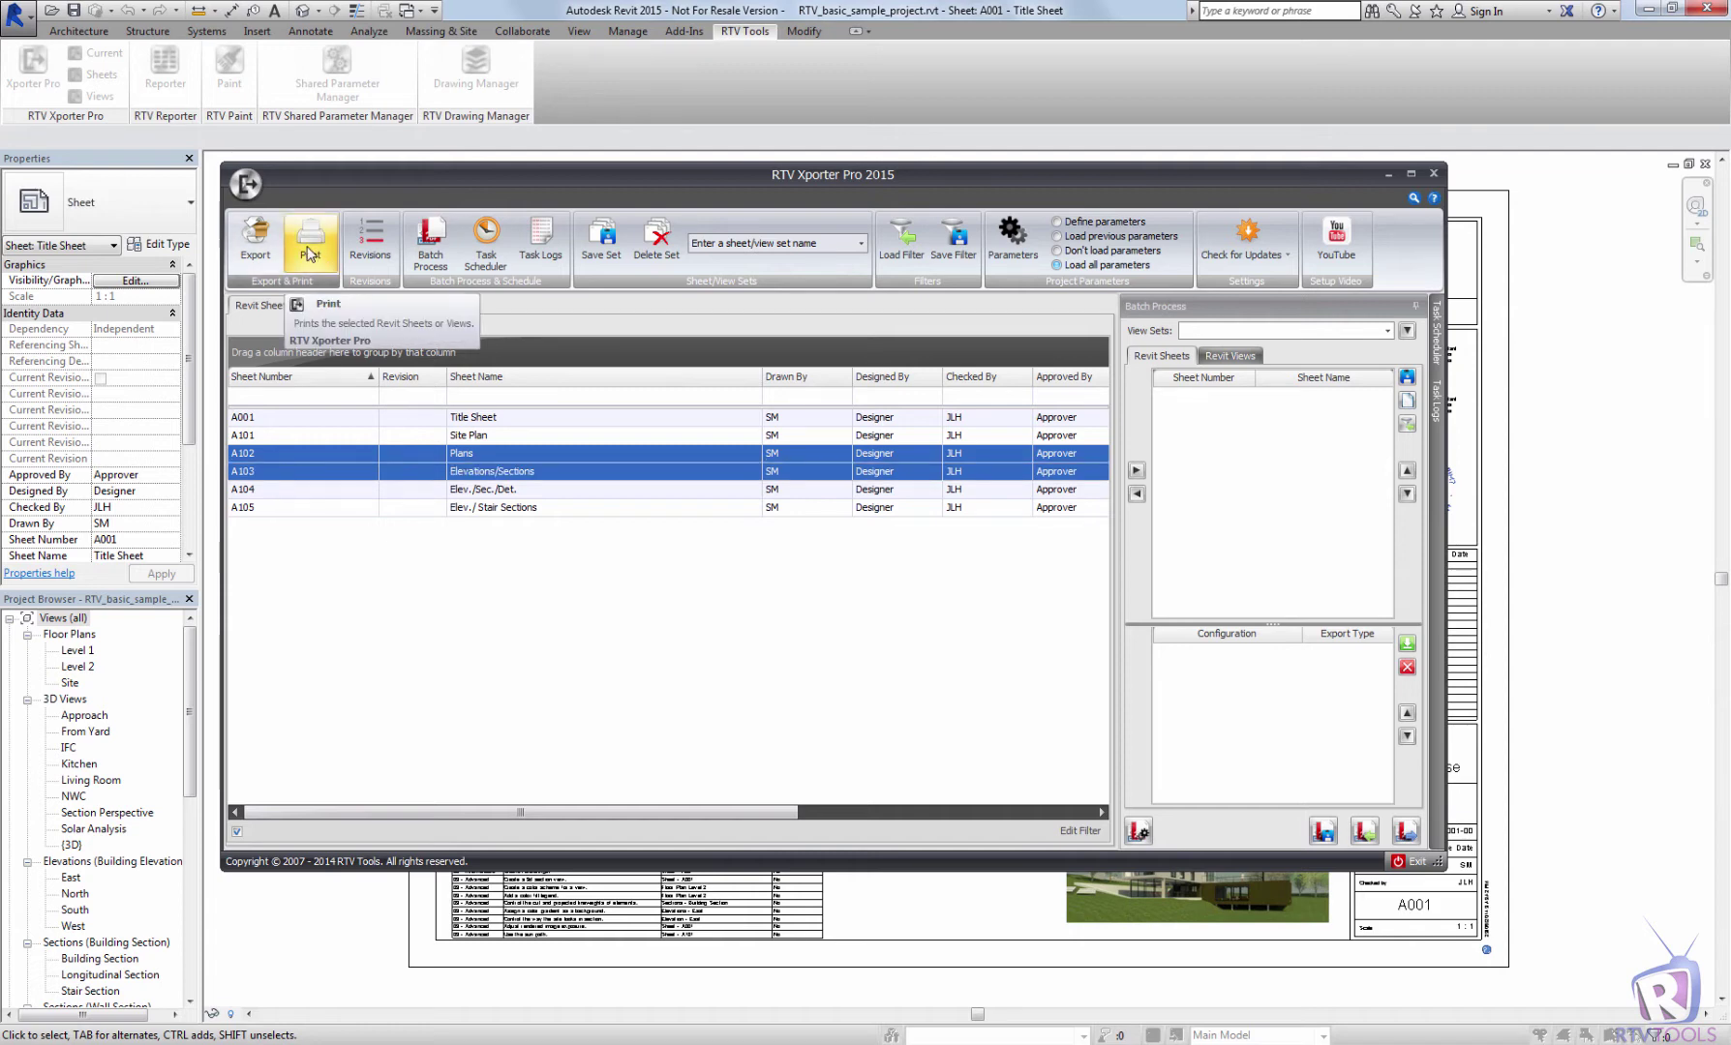
pyautogui.click(310, 253)
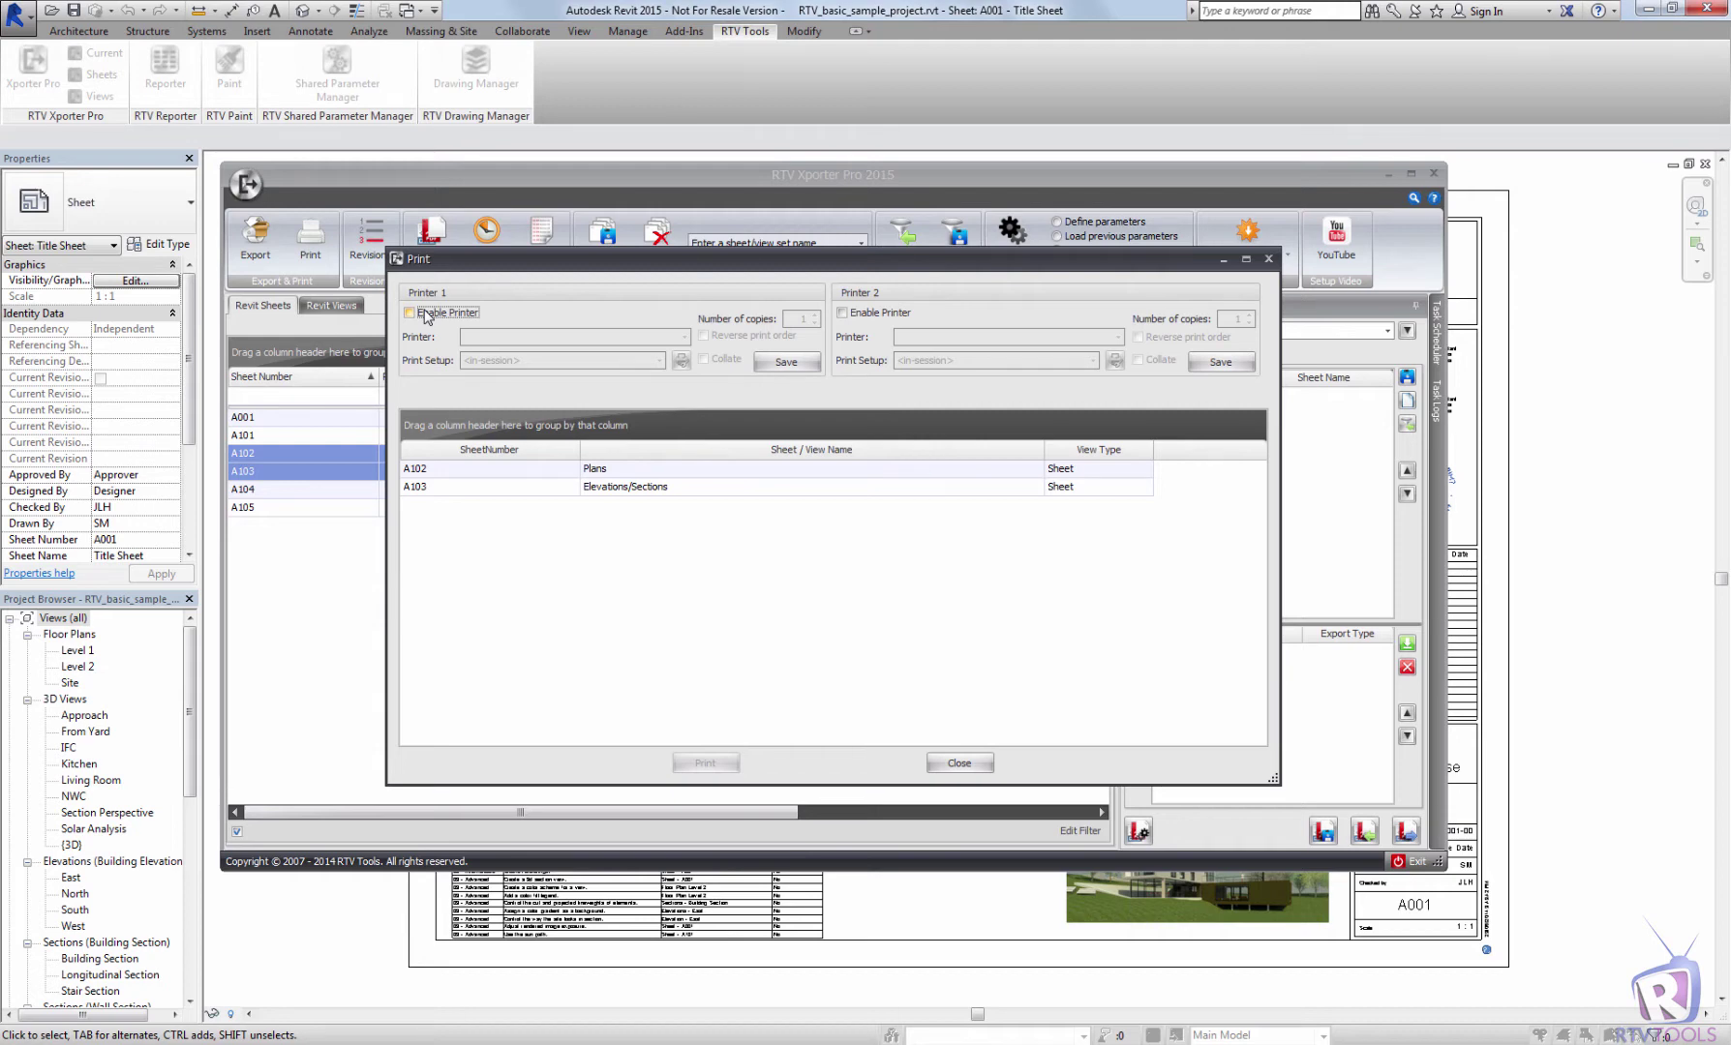
# Enable Printer 1 and assign it the FX DC-II C4300 PCL printer
pyautogui.click(410, 314)
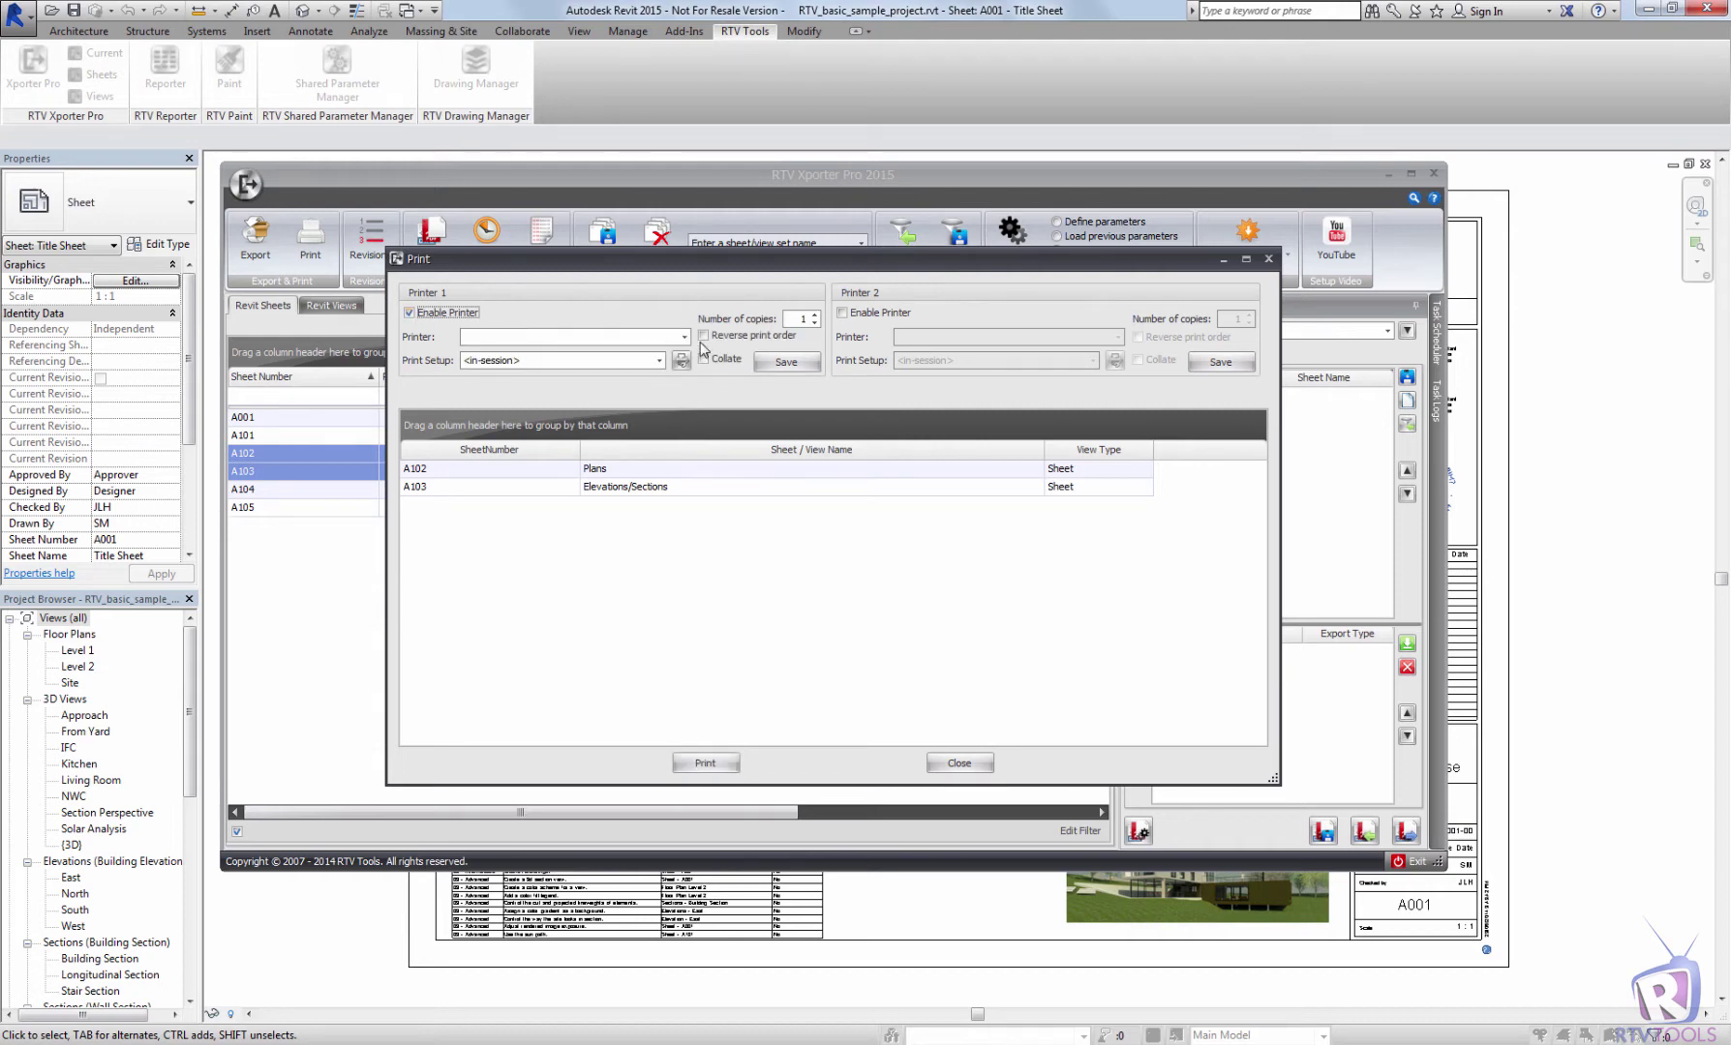
pyautogui.click(684, 337)
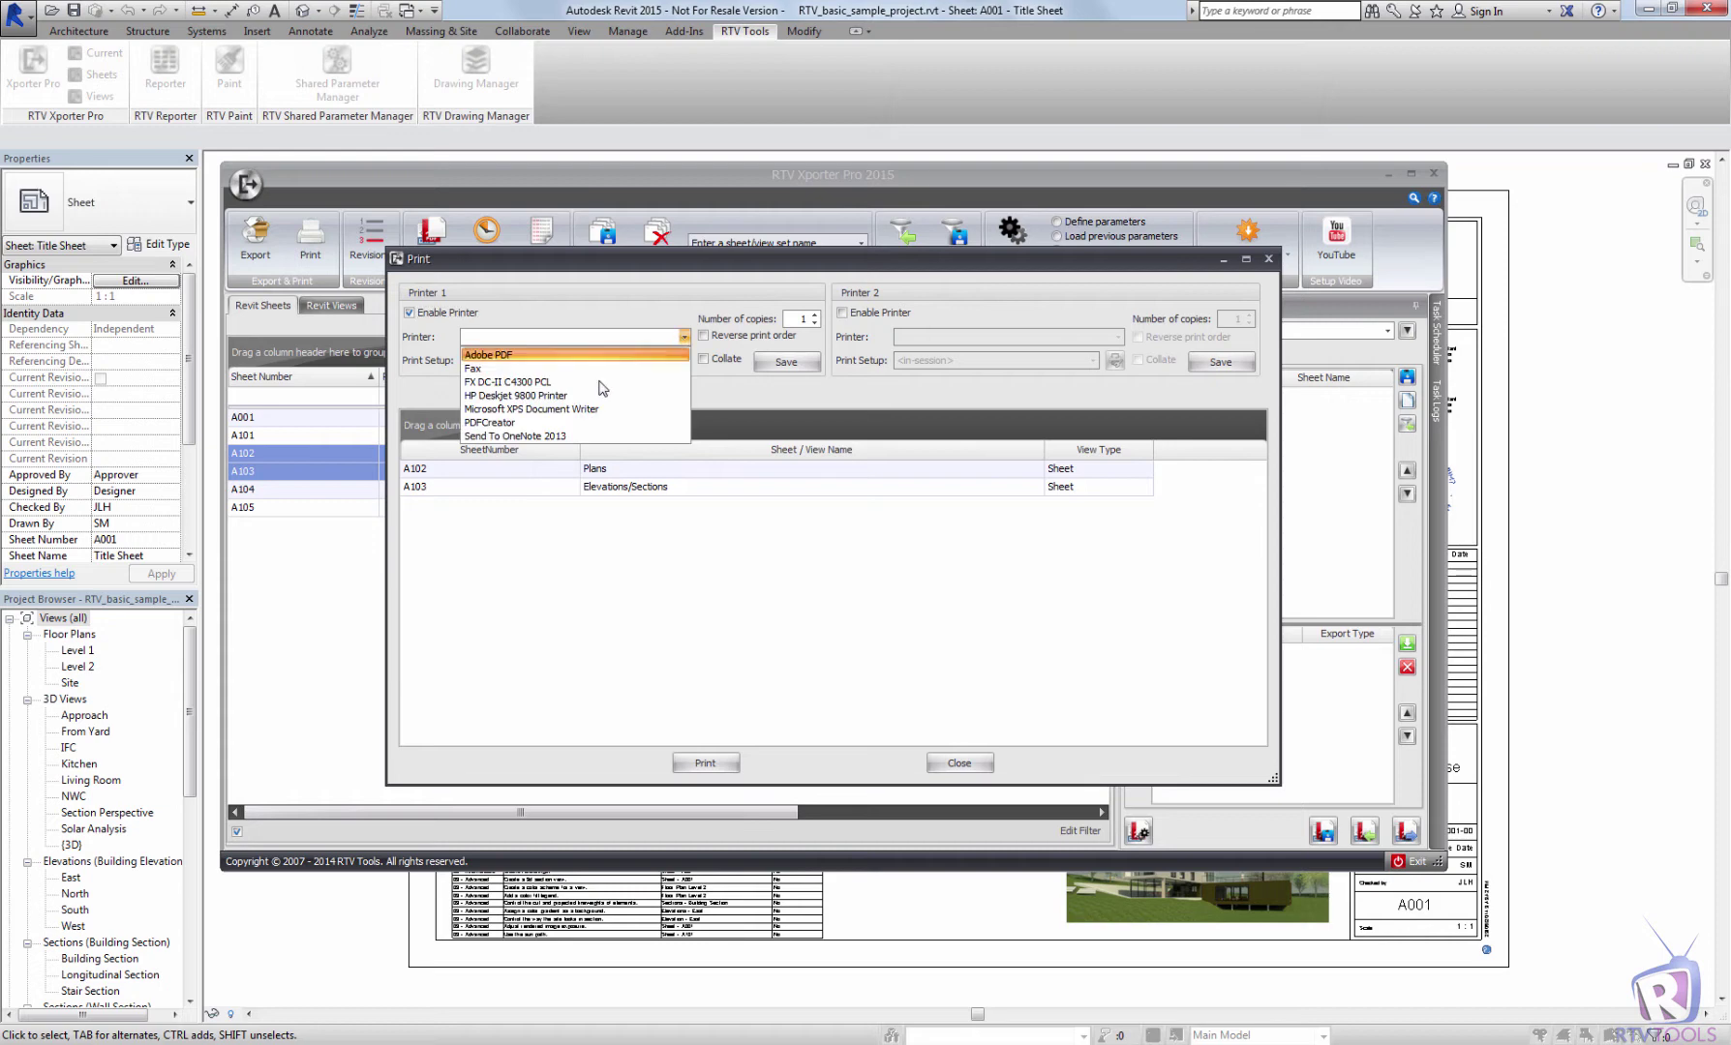
pyautogui.click(536, 382)
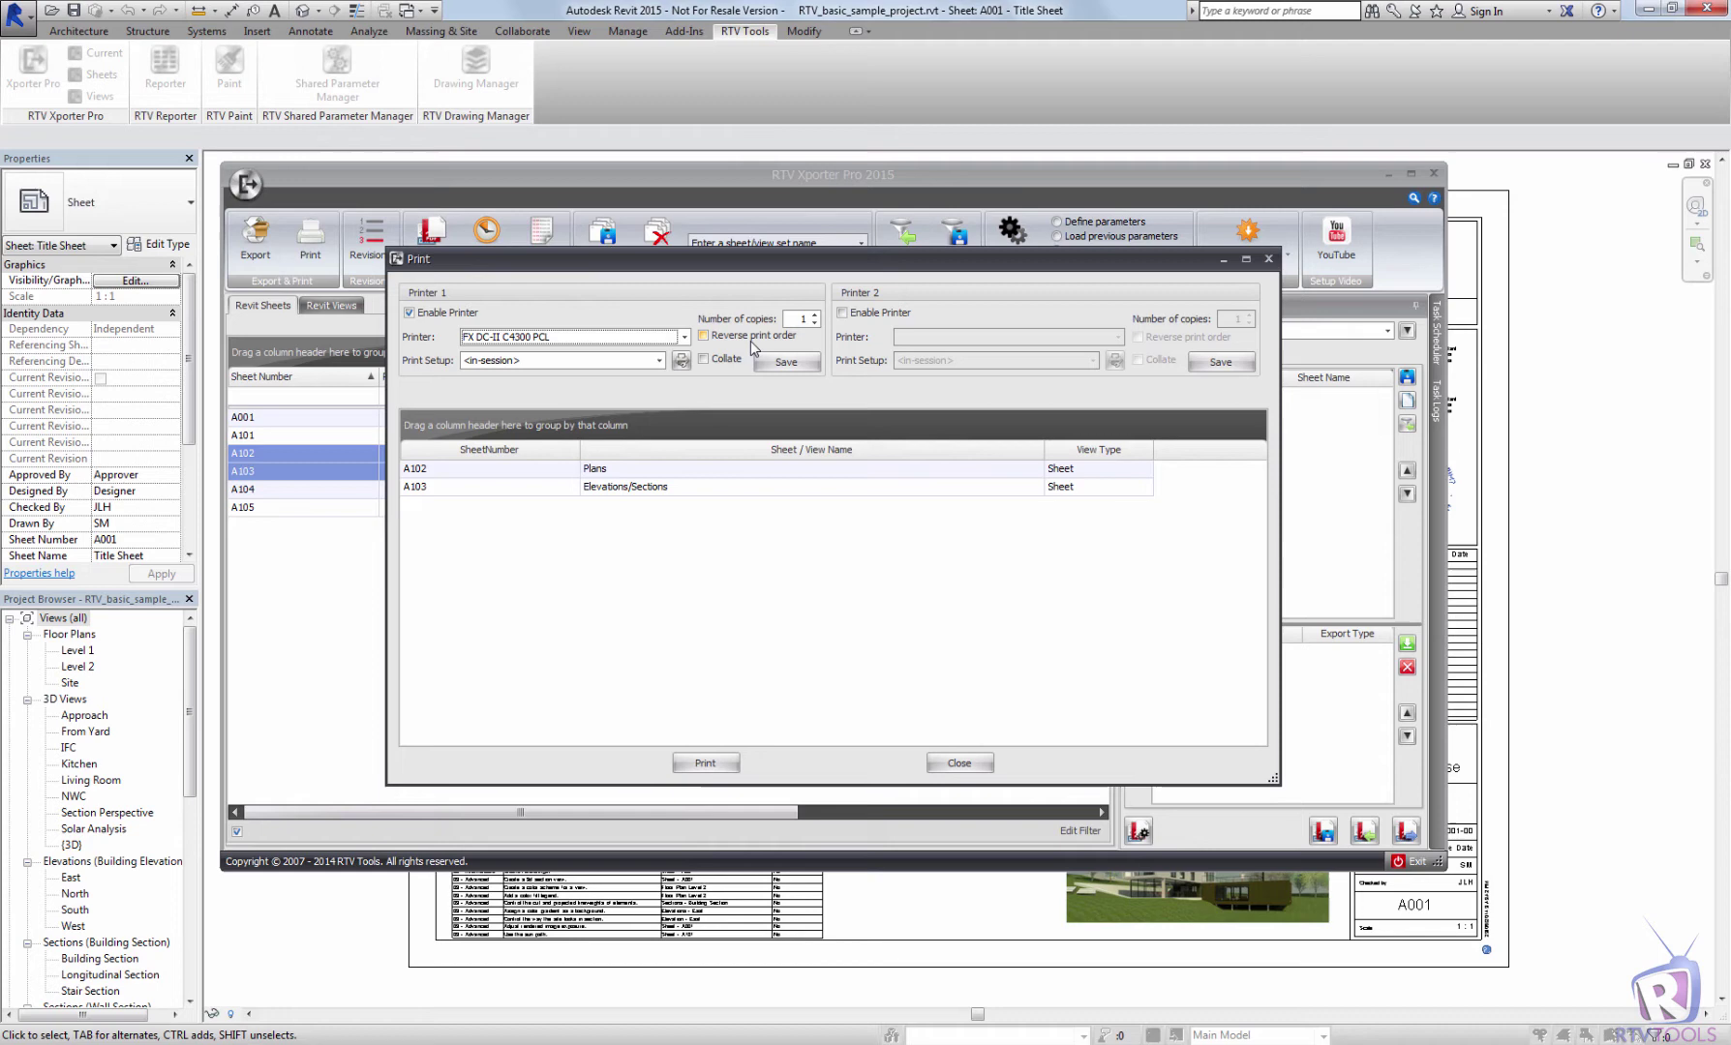
# Enable Printer 2, assign it the HP Deskjet 9800 Printer, and close the print settings without printing
pyautogui.click(874, 313)
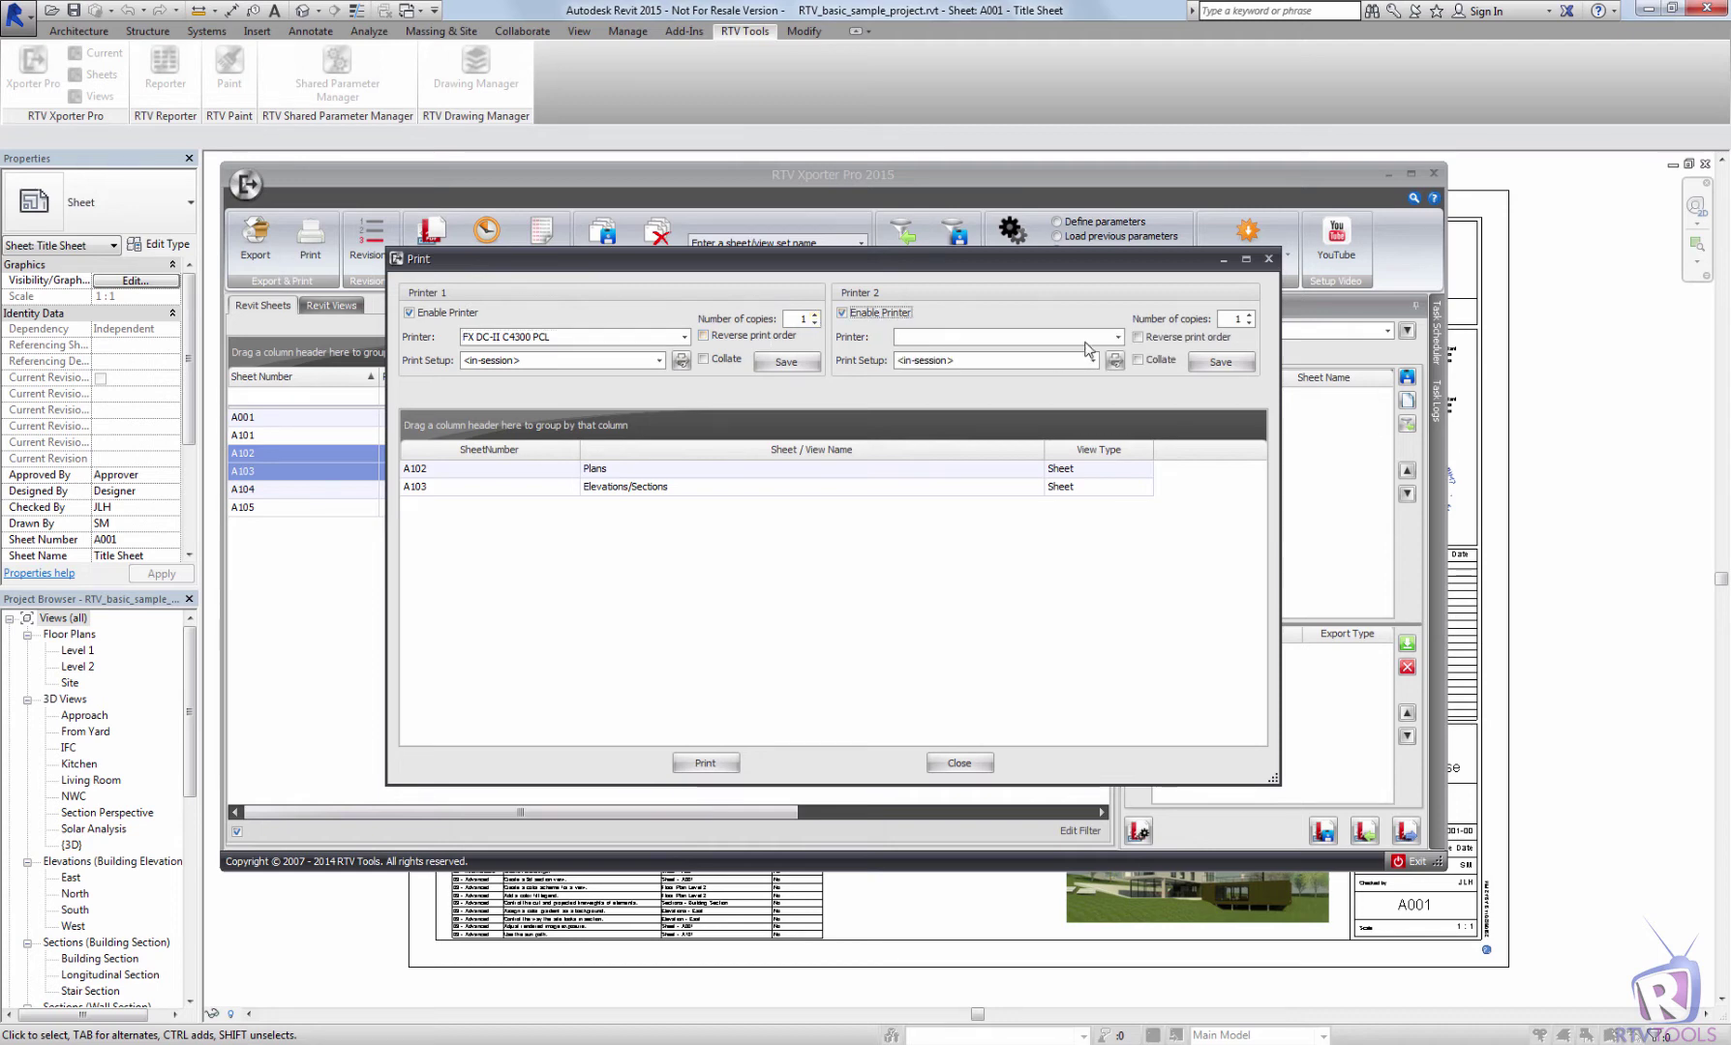
pyautogui.click(1118, 336)
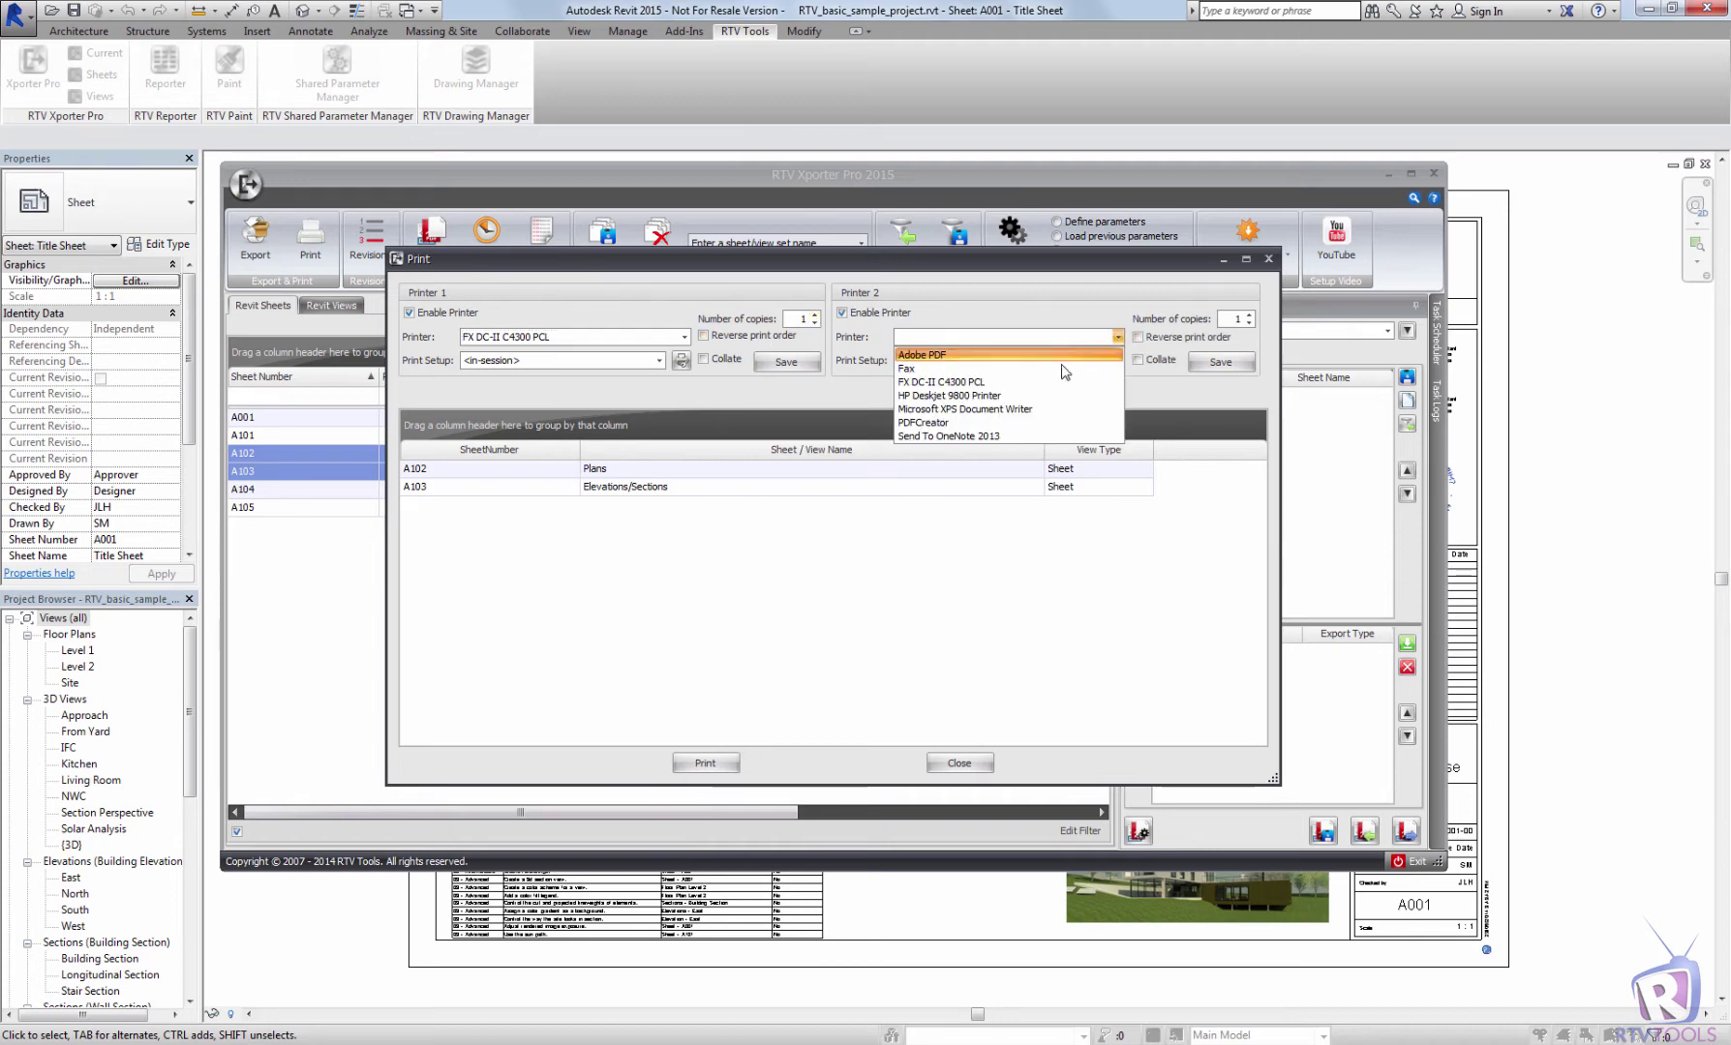
pyautogui.click(968, 396)
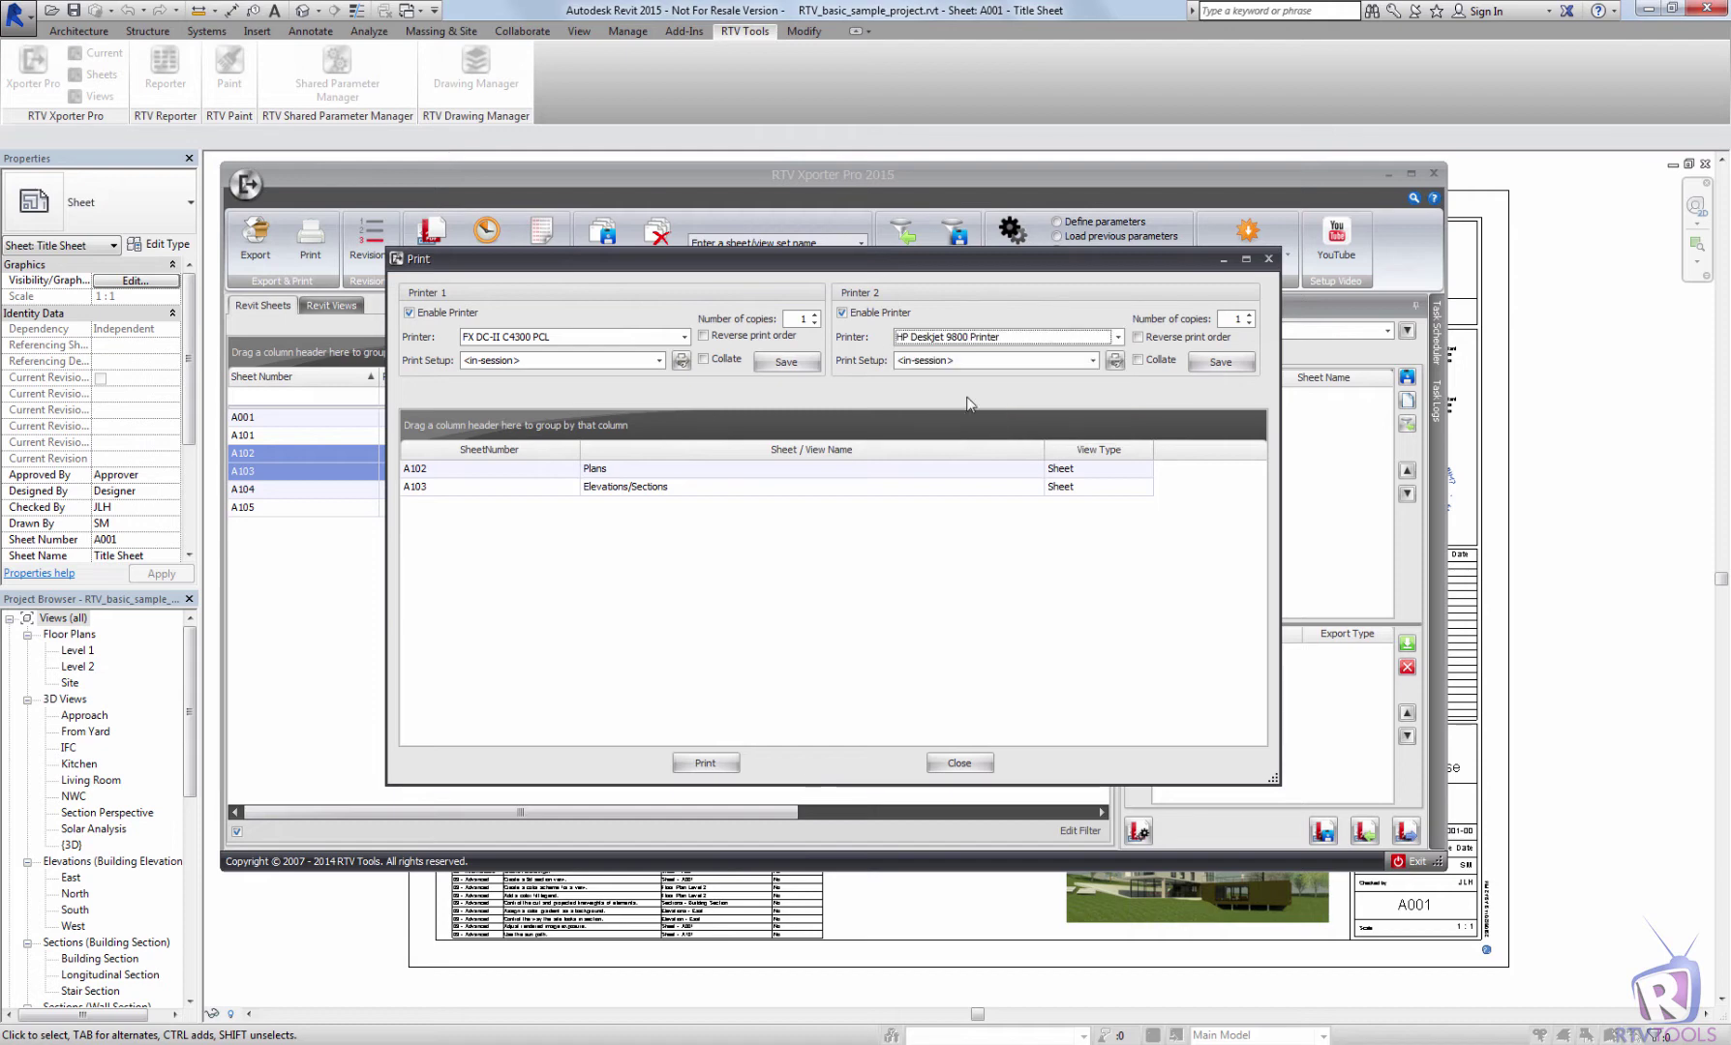
pyautogui.click(959, 764)
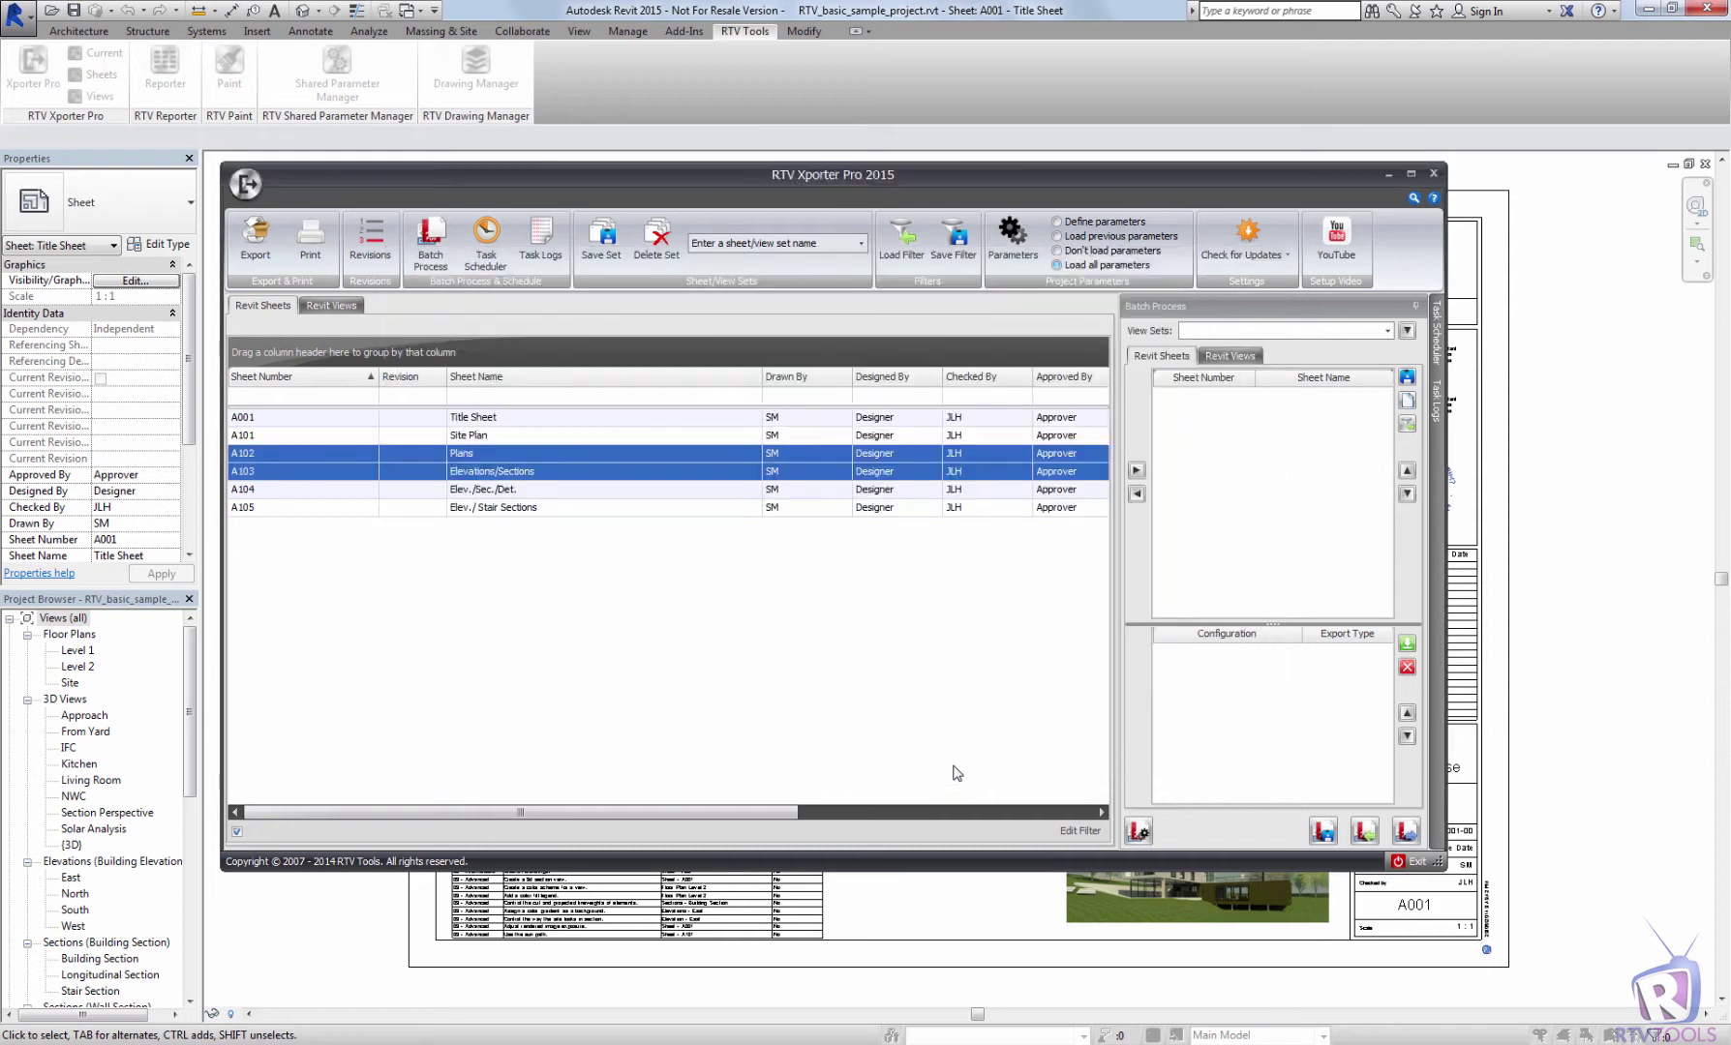
# Open the sheet revisions and apply Revision 1 to sheets A102, A104 and A103
pyautogui.click(375, 250)
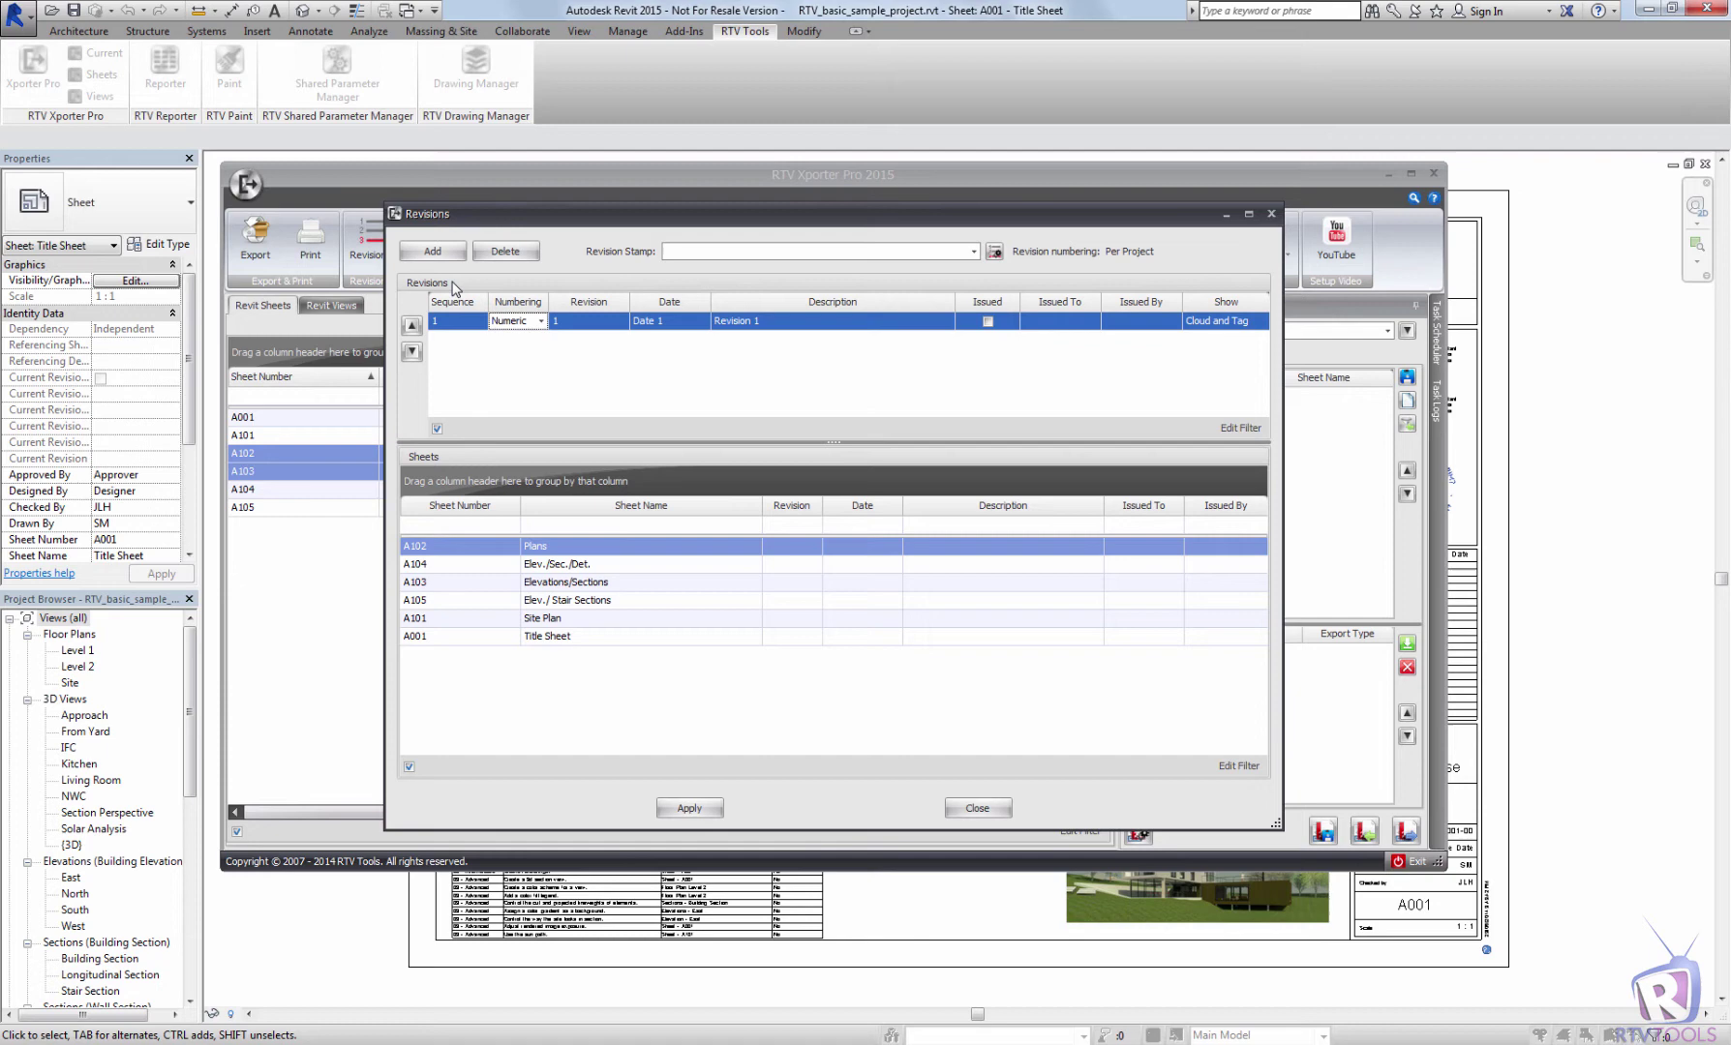
pyautogui.moveTo(523, 230); pyautogui.dragTo(505, 222)
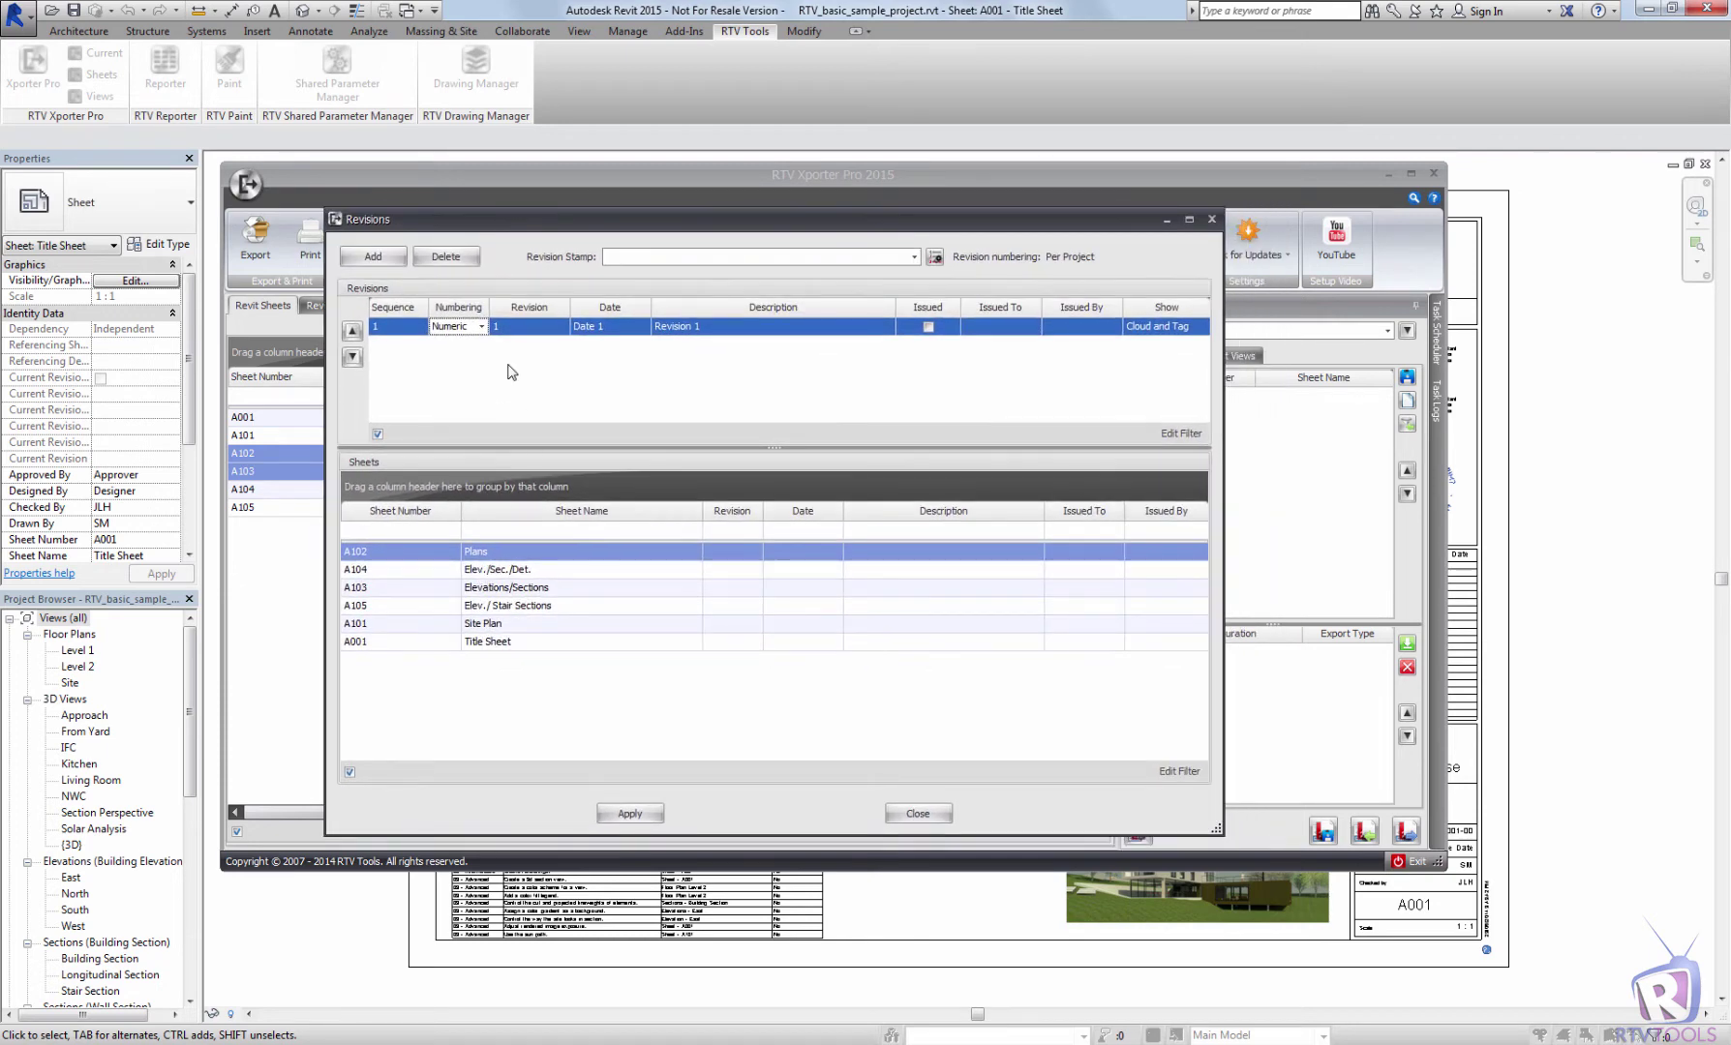
pyautogui.click(915, 258)
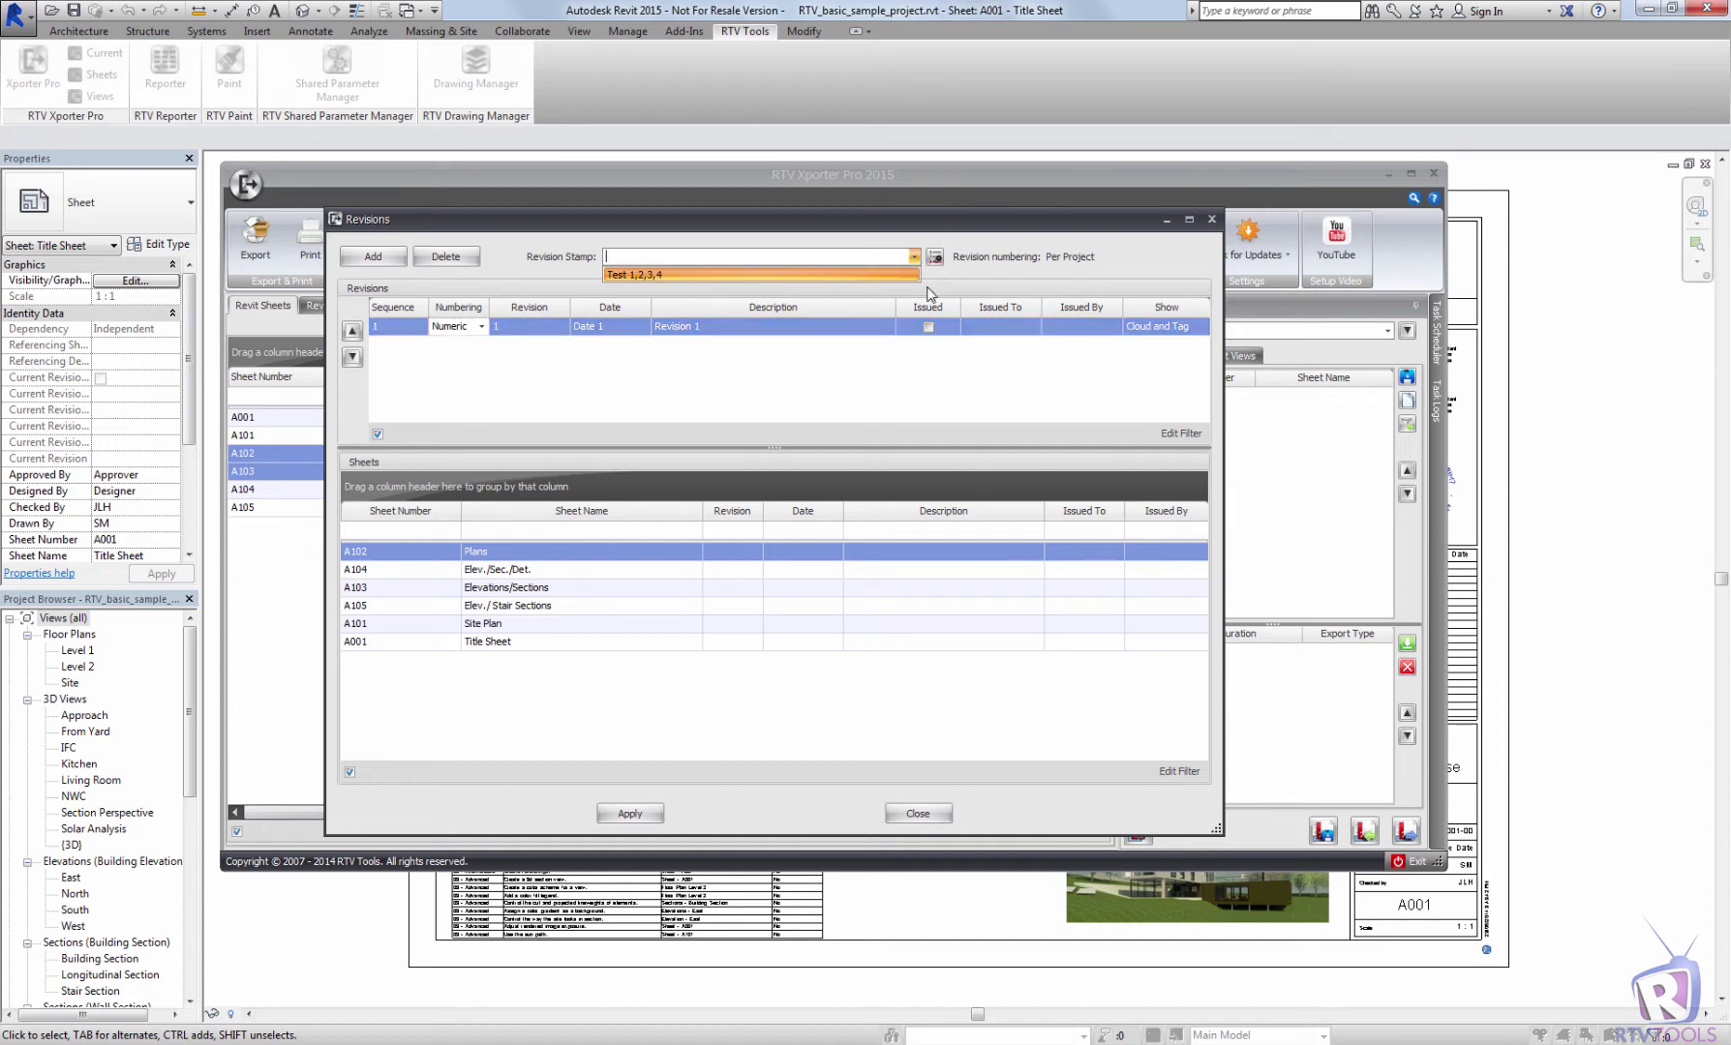
pyautogui.click(976, 283)
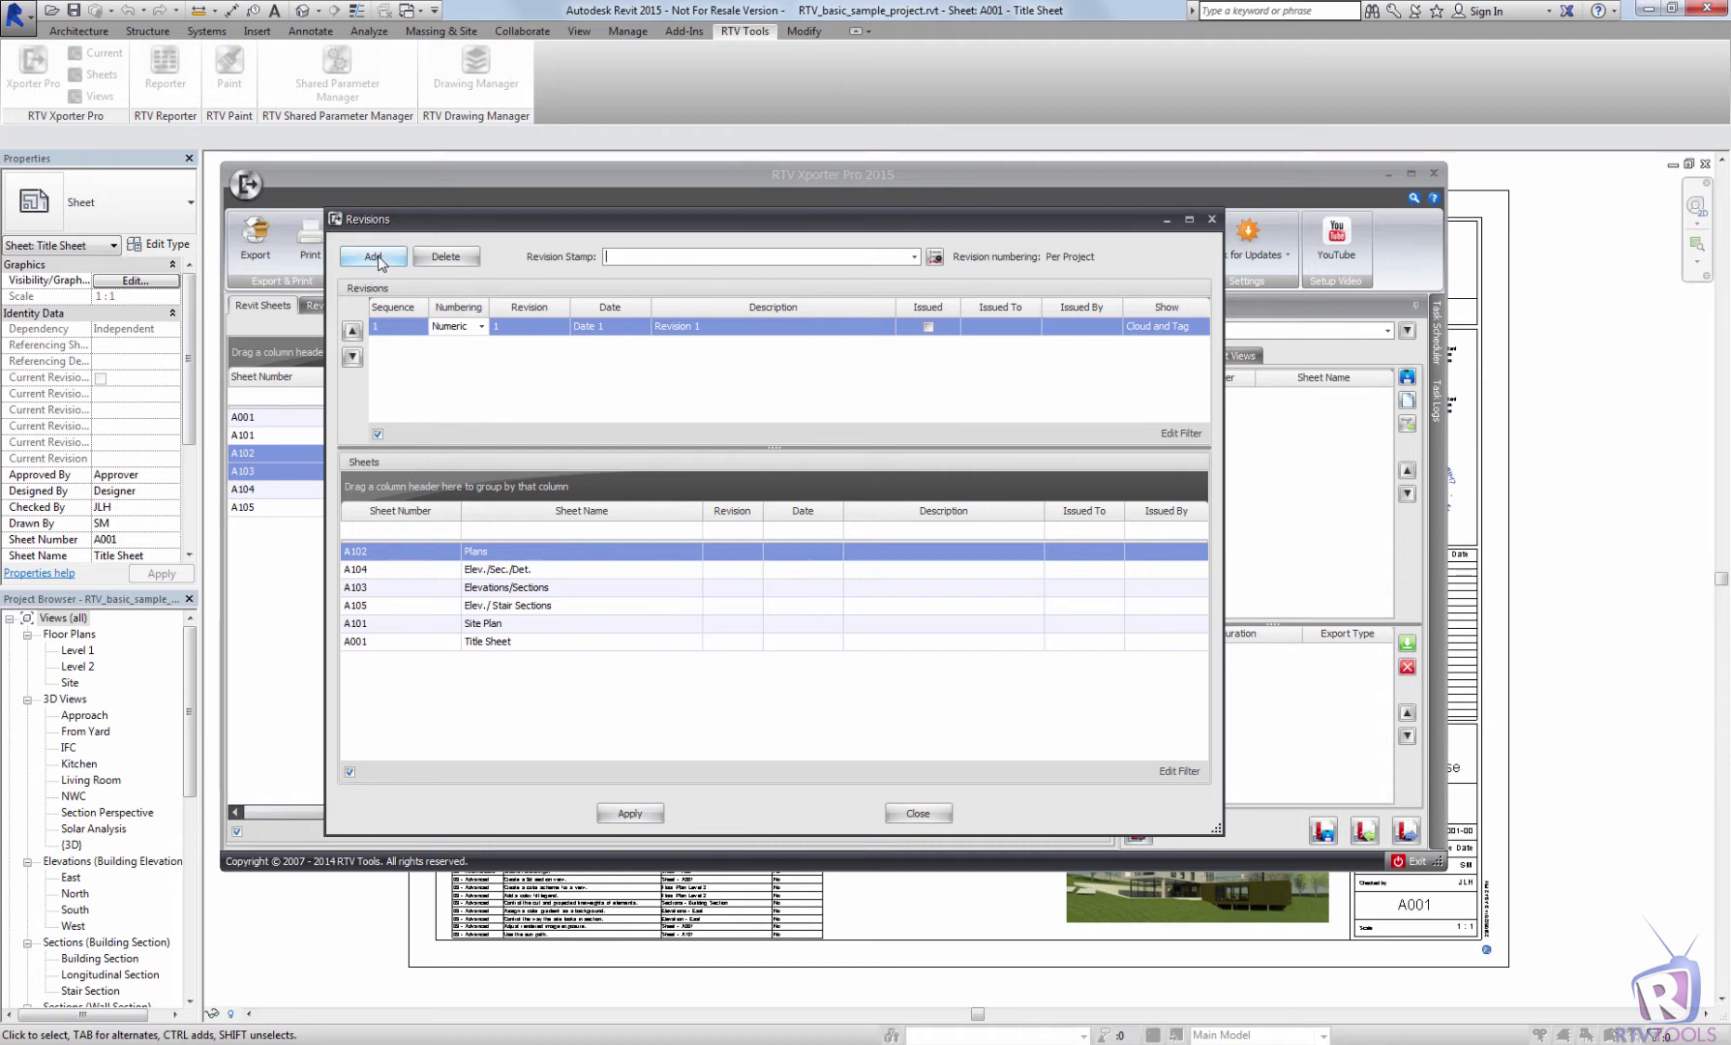
pyautogui.keyDown('shift'); pyautogui.click(505, 590); pyautogui.keyUp('shift')
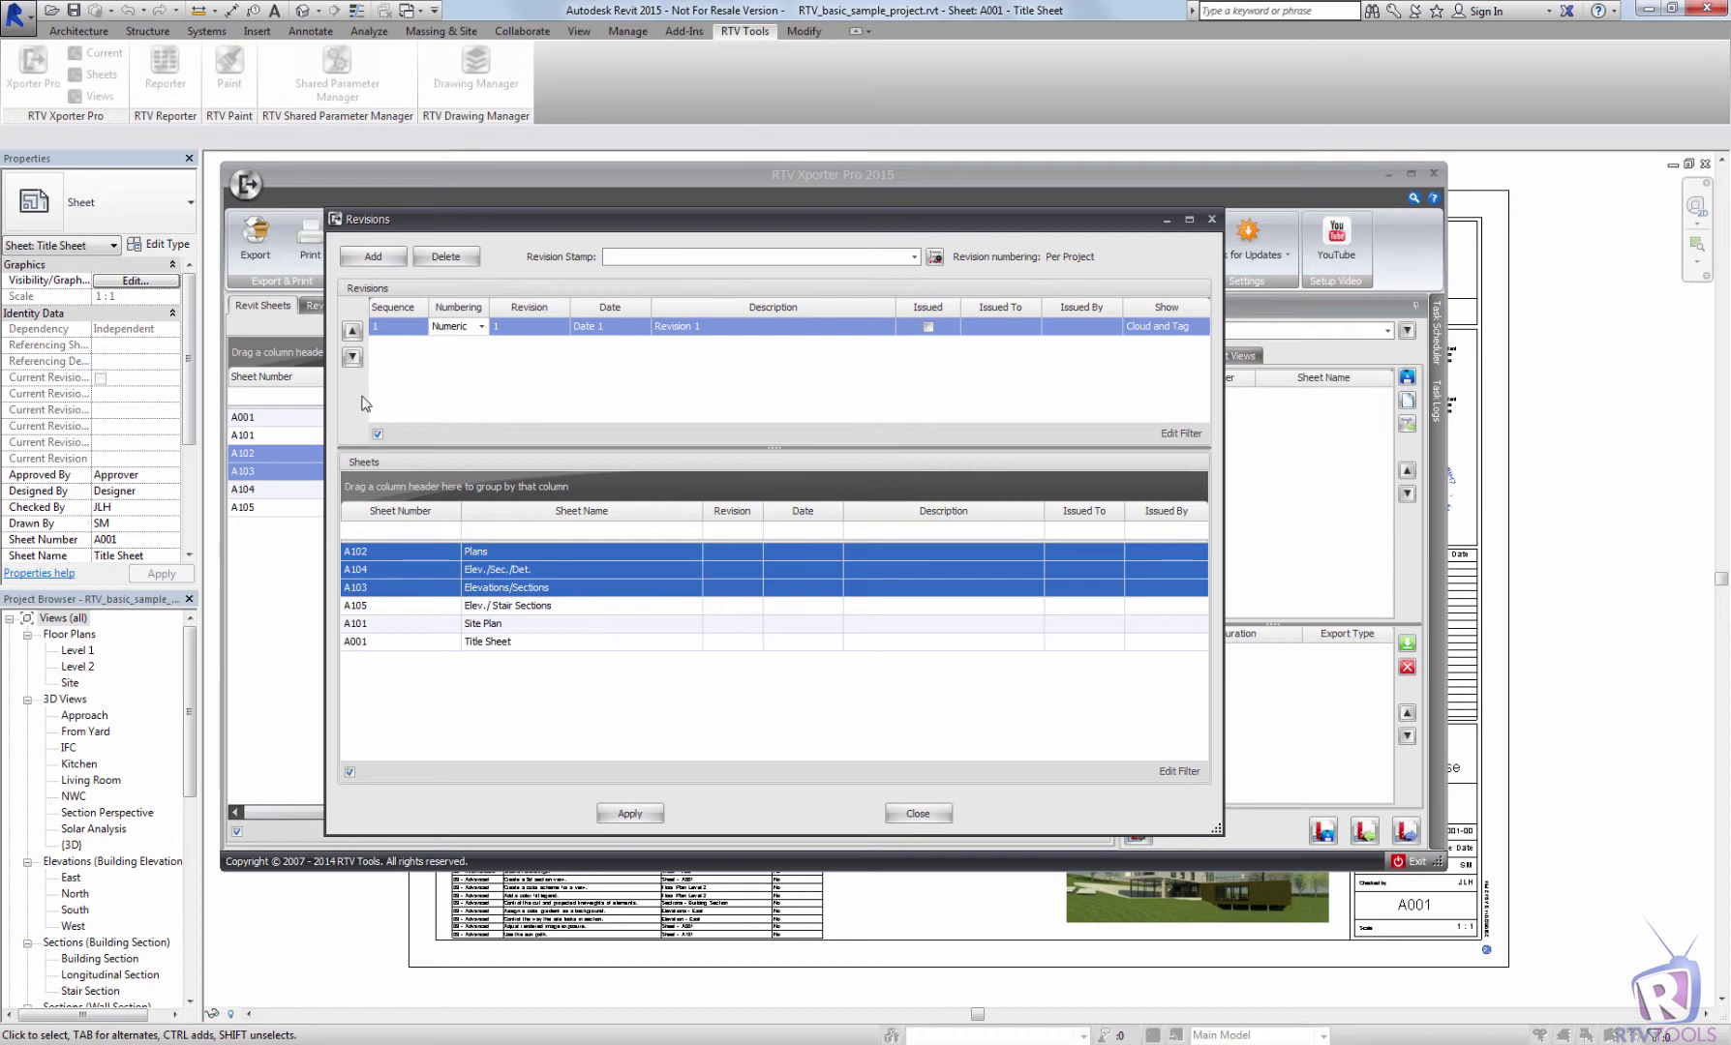
pyautogui.click(631, 814)
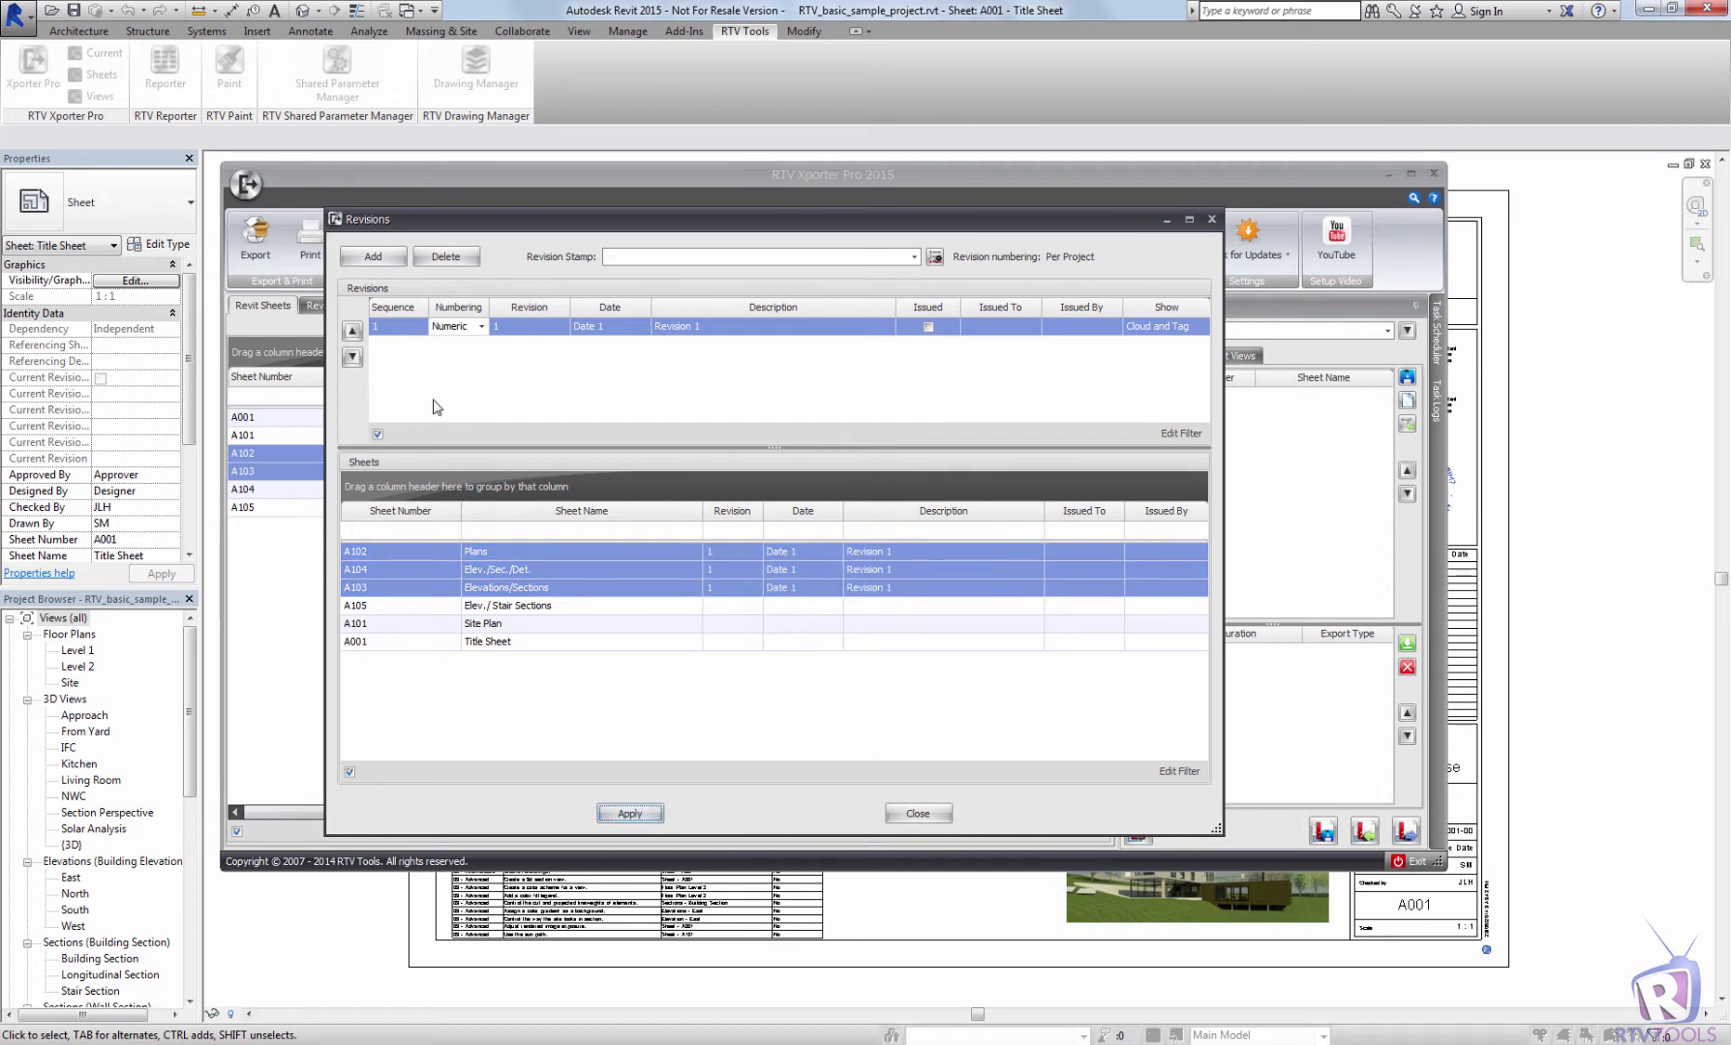
# Add a second revision and set its description with the revision stamp Test 1,2,3,4
pyautogui.click(388, 259)
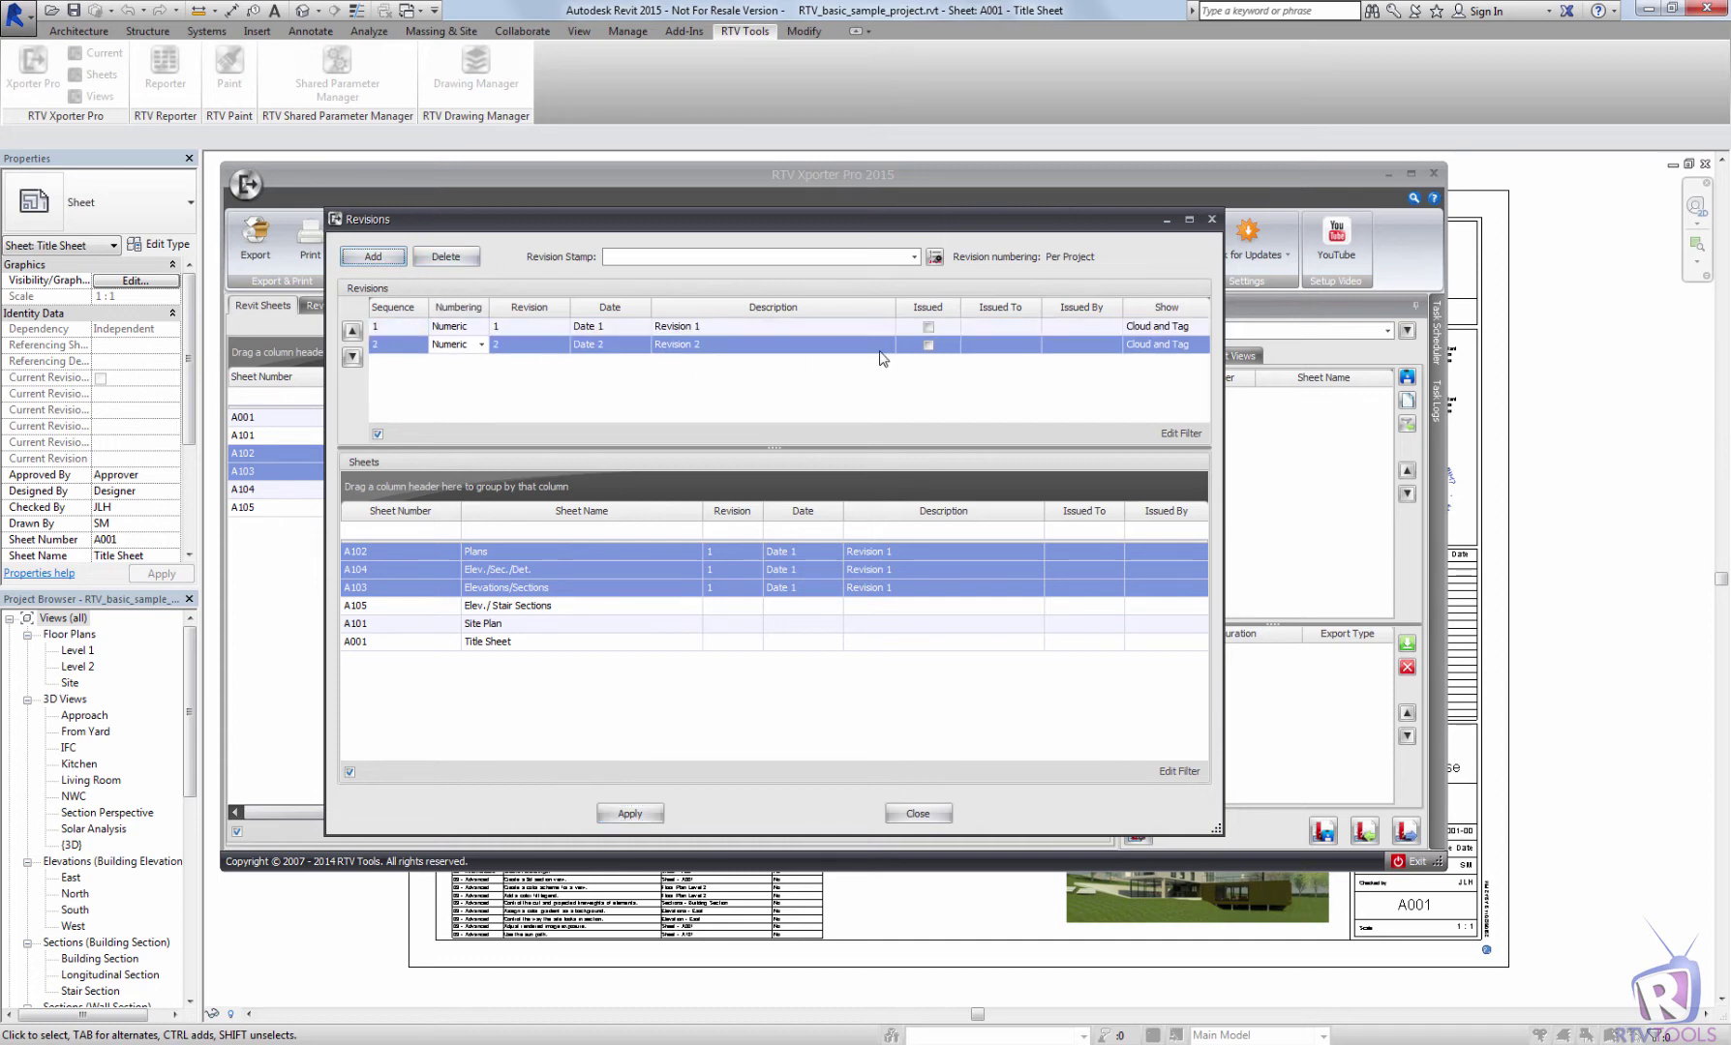
pyautogui.click(914, 257)
pyautogui.click(692, 274)
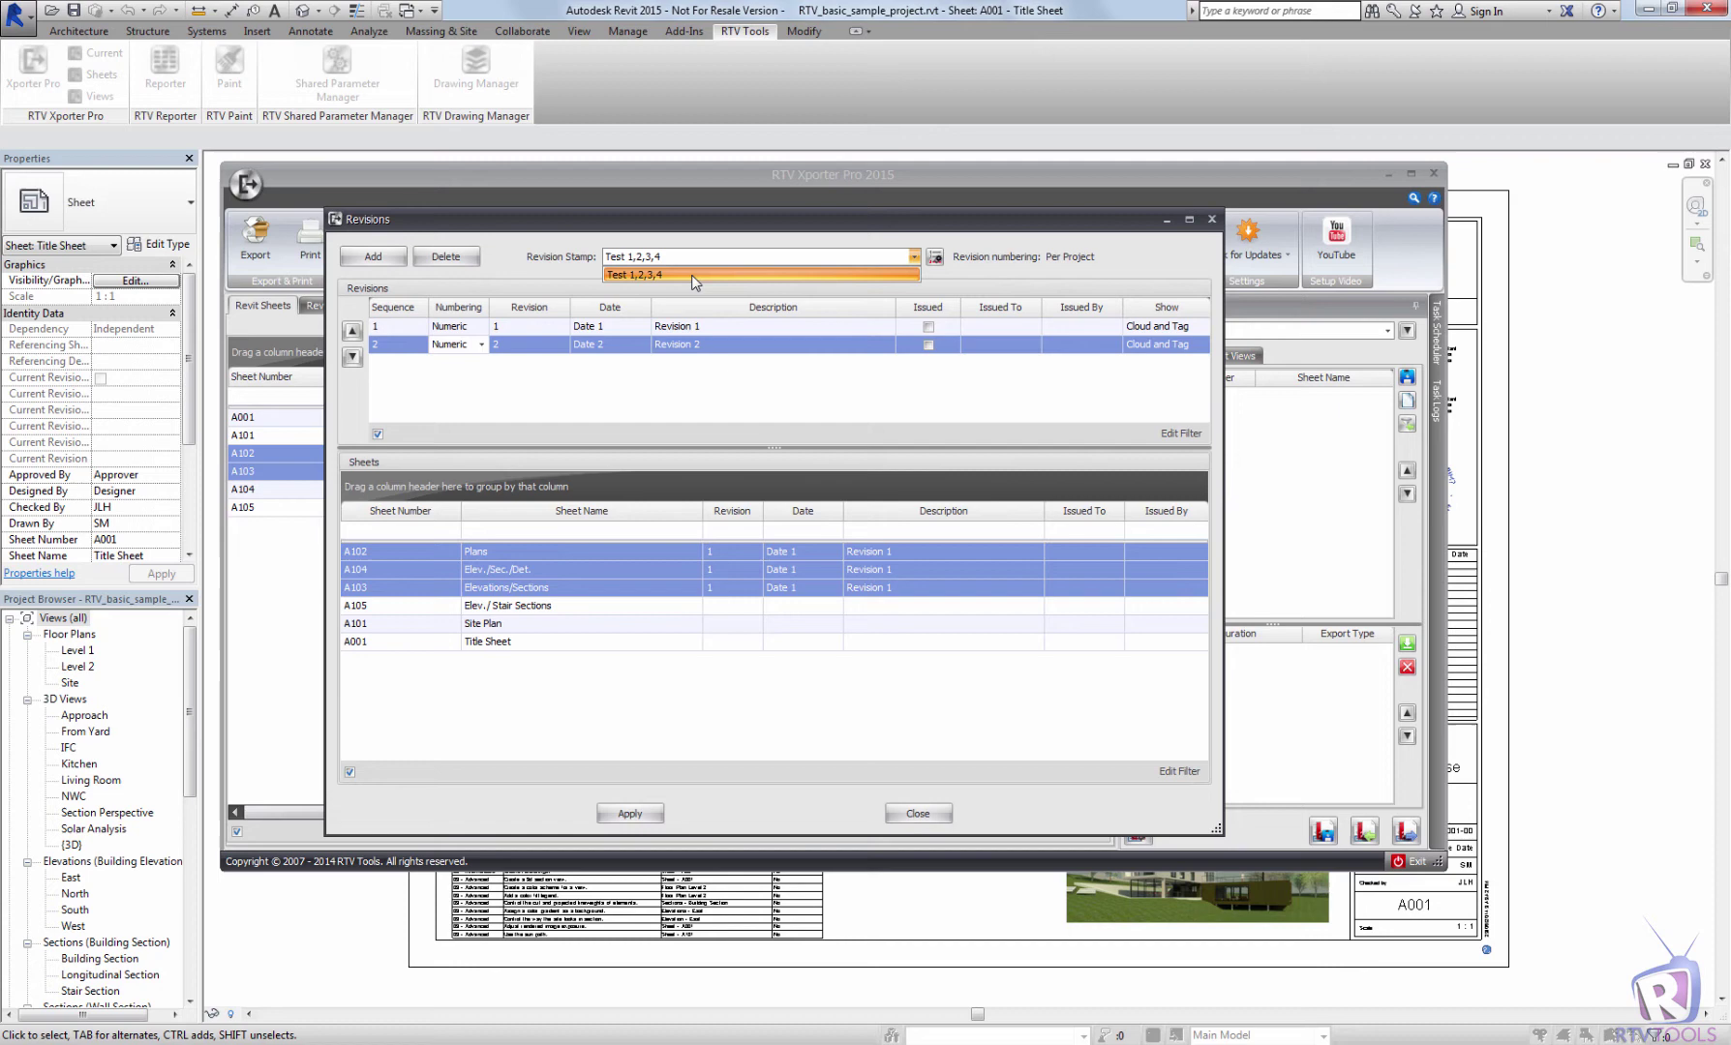
pyautogui.click(696, 549)
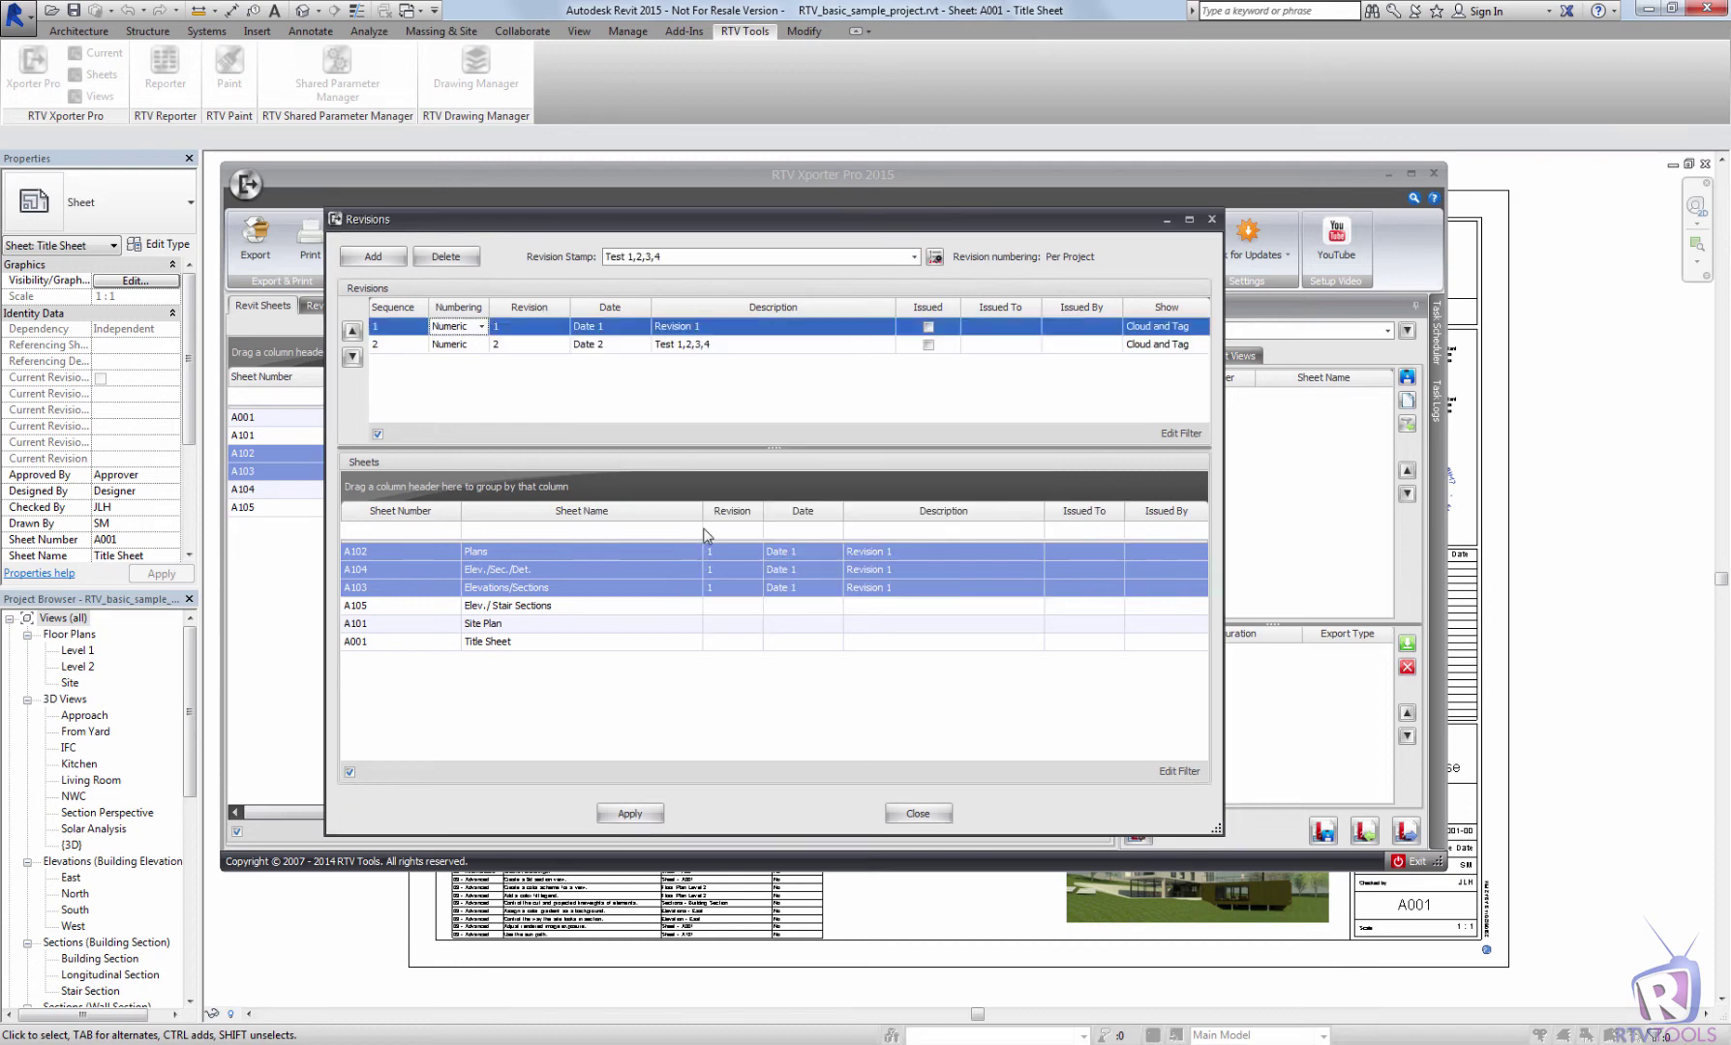
pyautogui.click(705, 346)
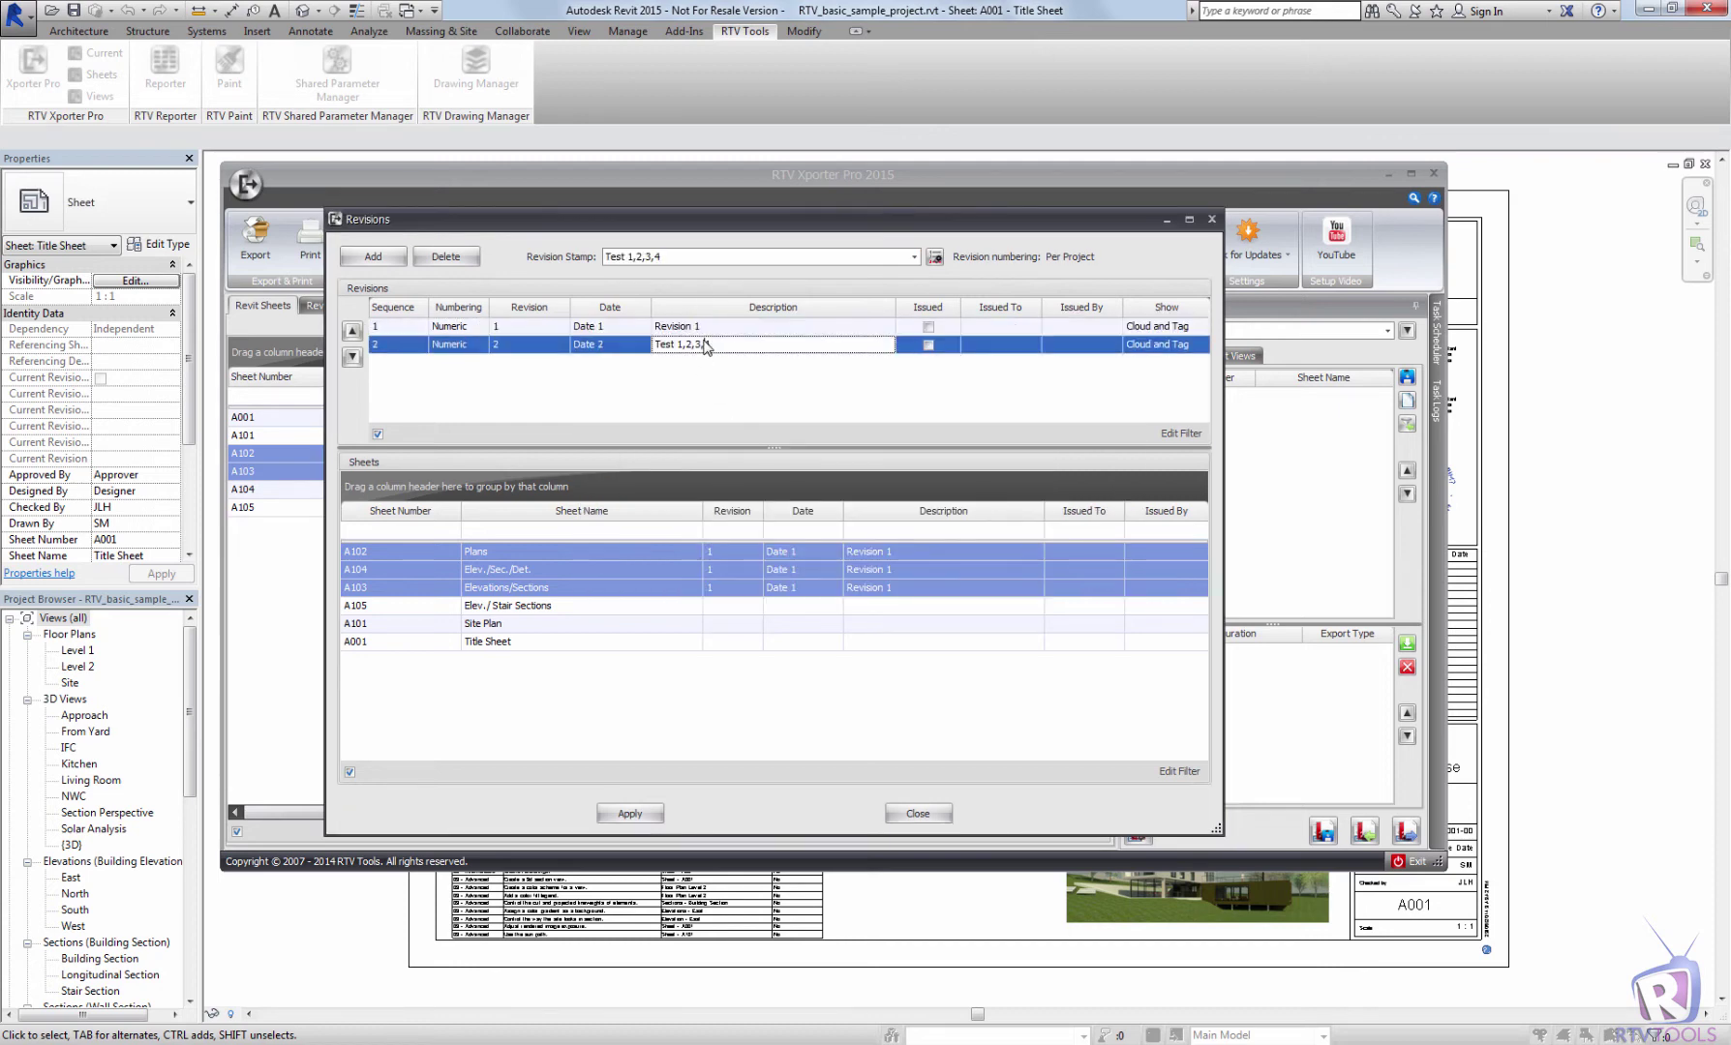
# Apply the Test 1,2,3,4 revision to sheets A104, A105 and A101, leaving out A103
pyautogui.click(634, 608)
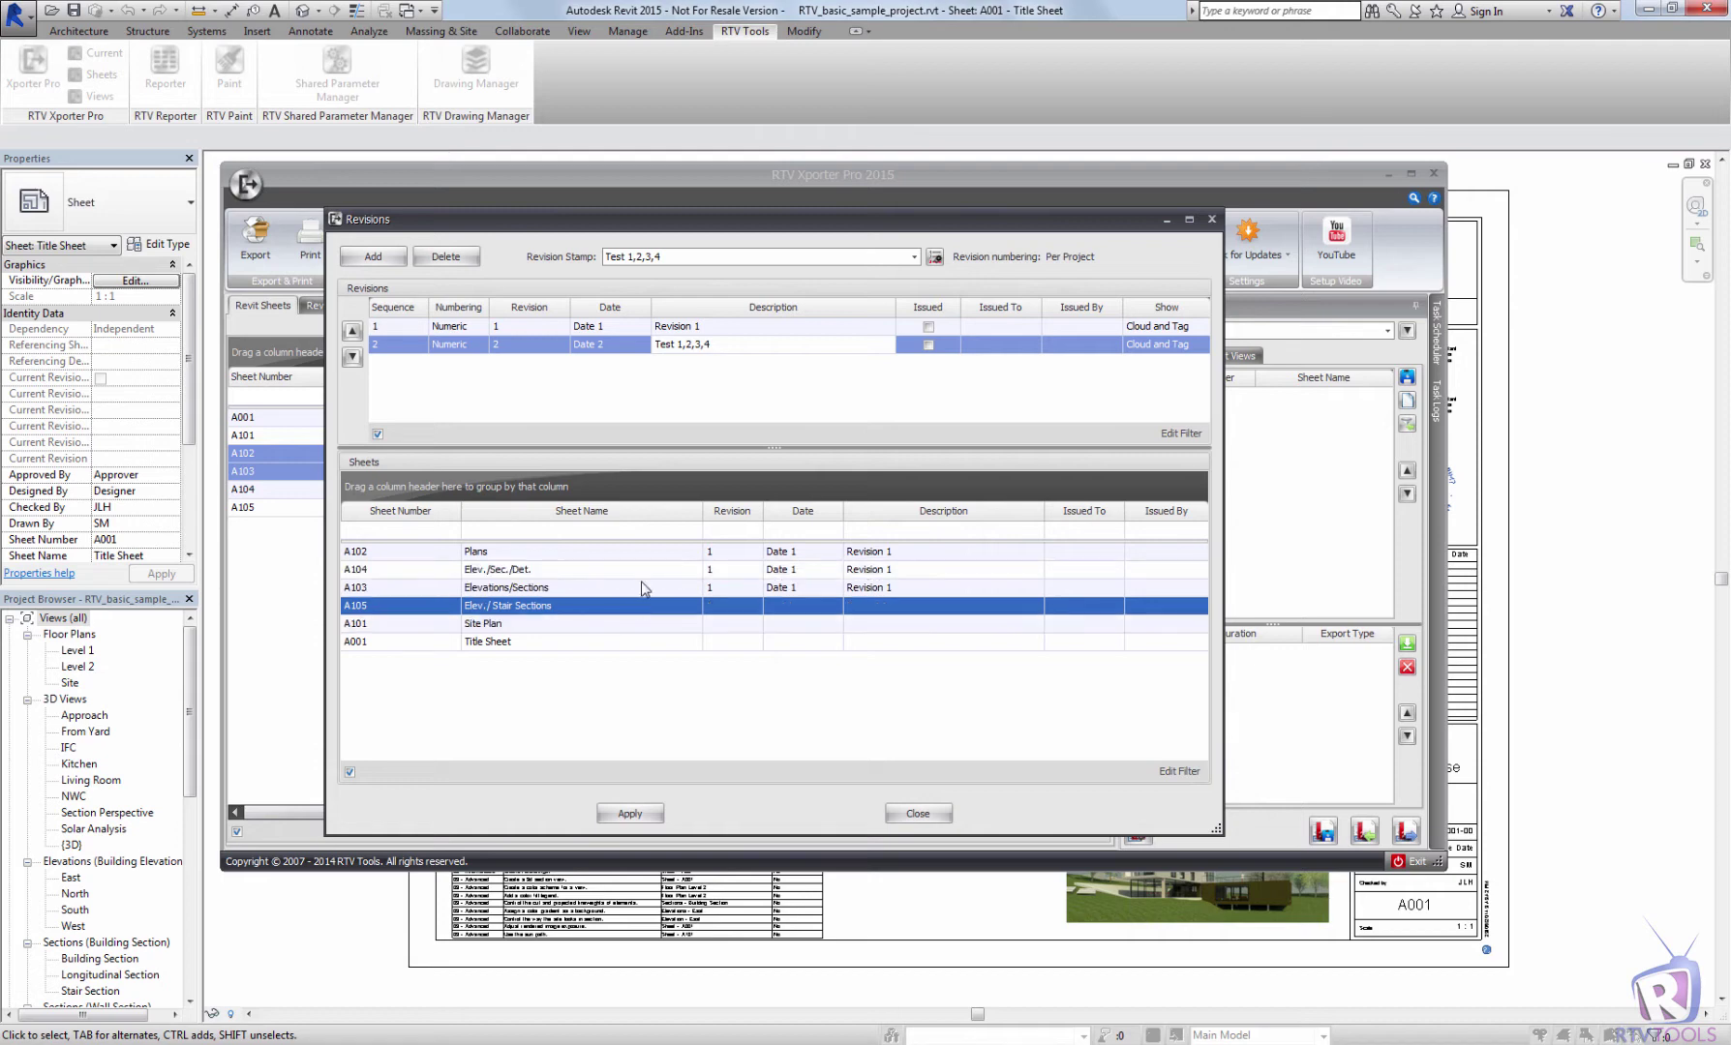
pyautogui.click(644, 572)
pyautogui.keyDown('shift'); pyautogui.click(639, 631); pyautogui.keyUp('shift')
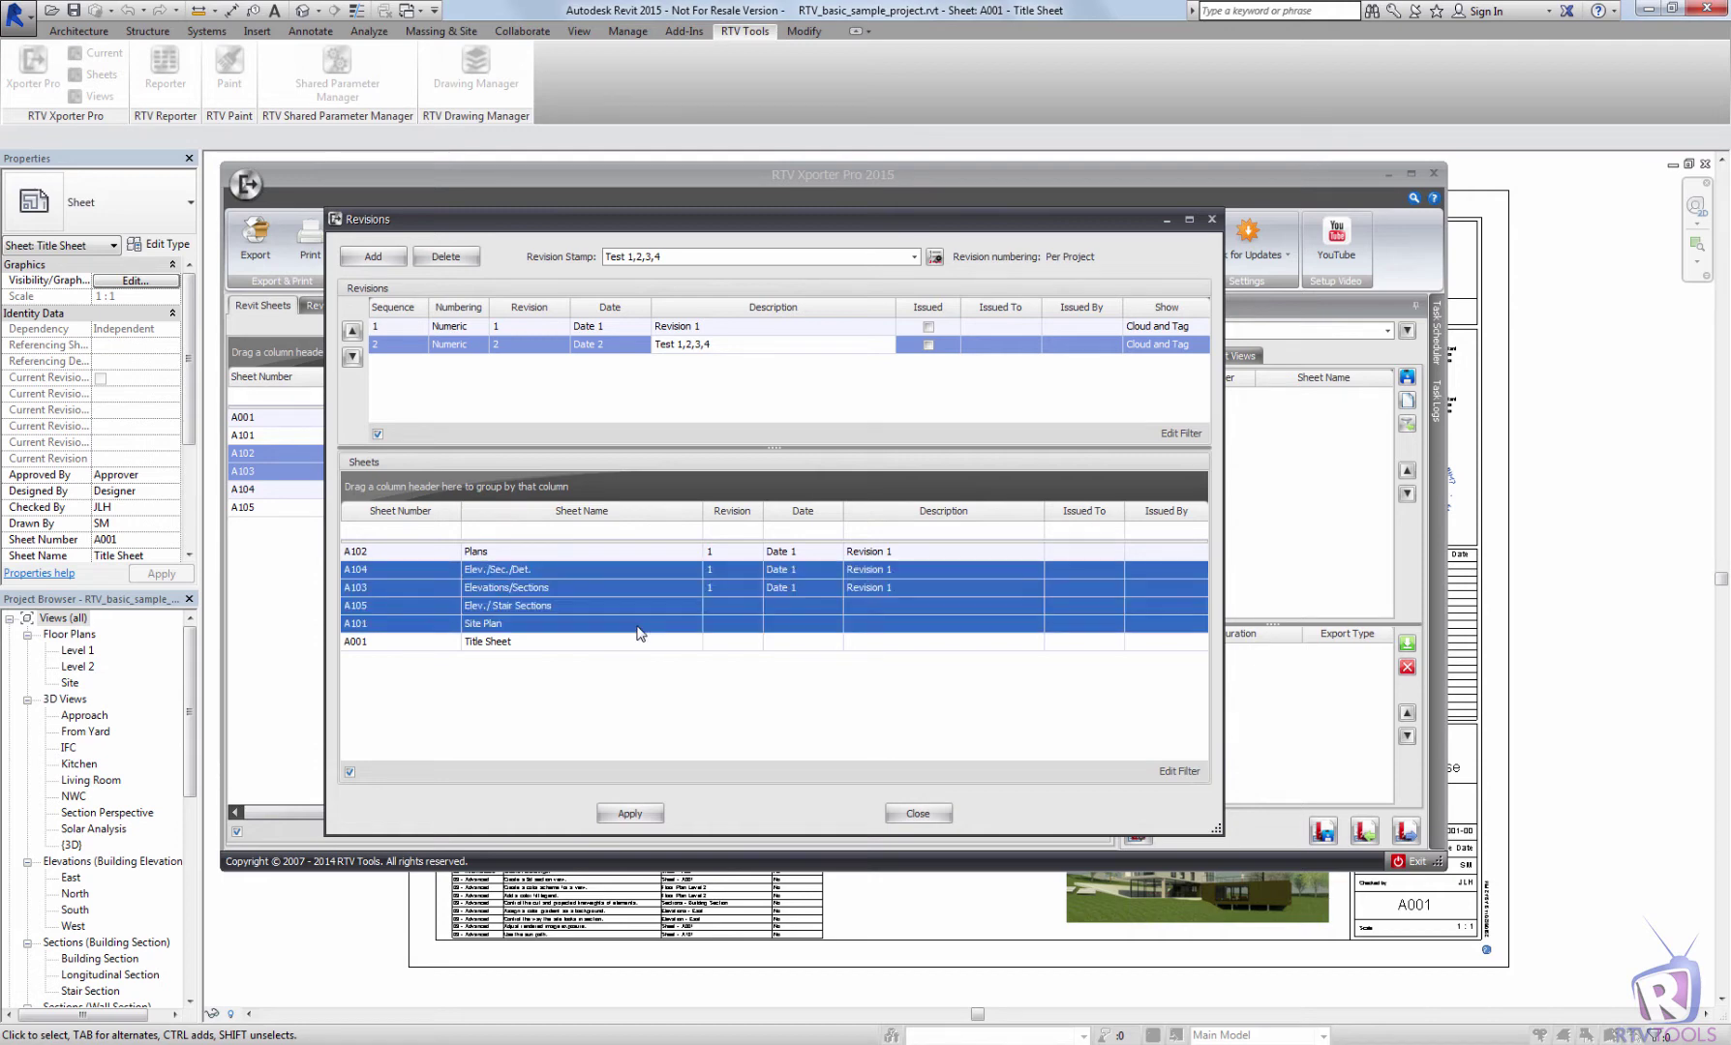
pyautogui.keyDown('ctrl'); pyautogui.click(637, 590); pyautogui.keyUp('ctrl')
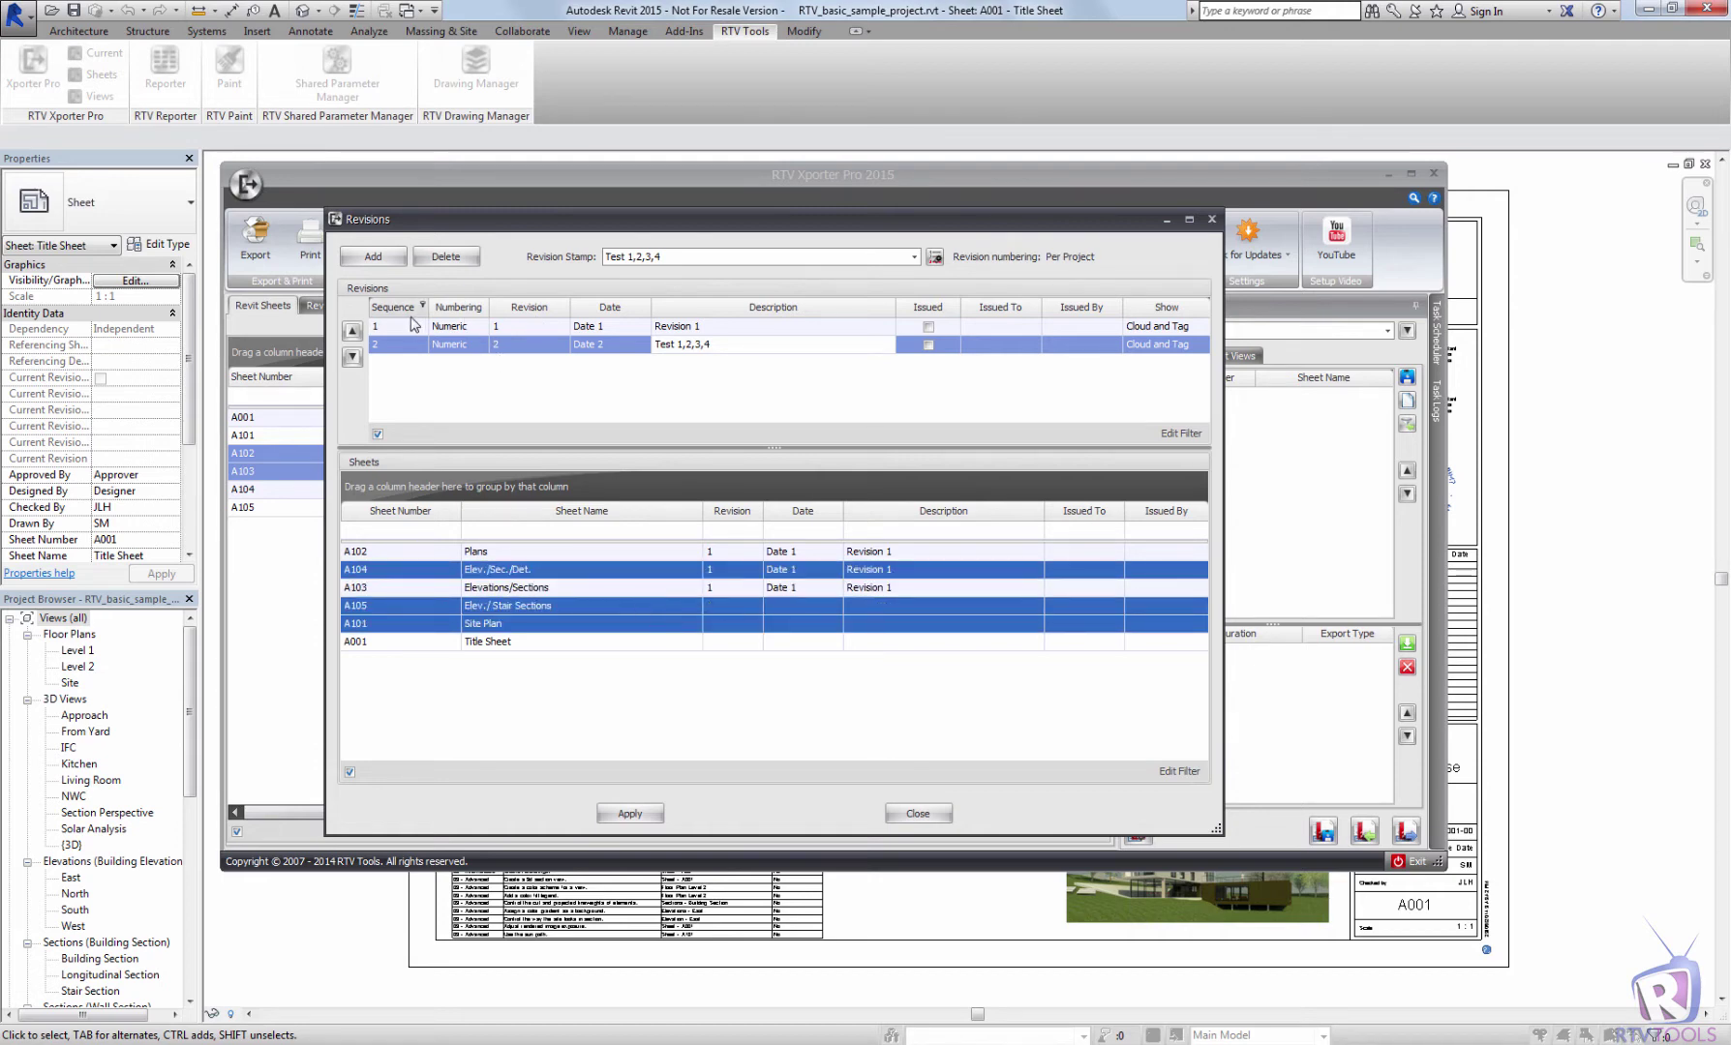
pyautogui.click(661, 813)
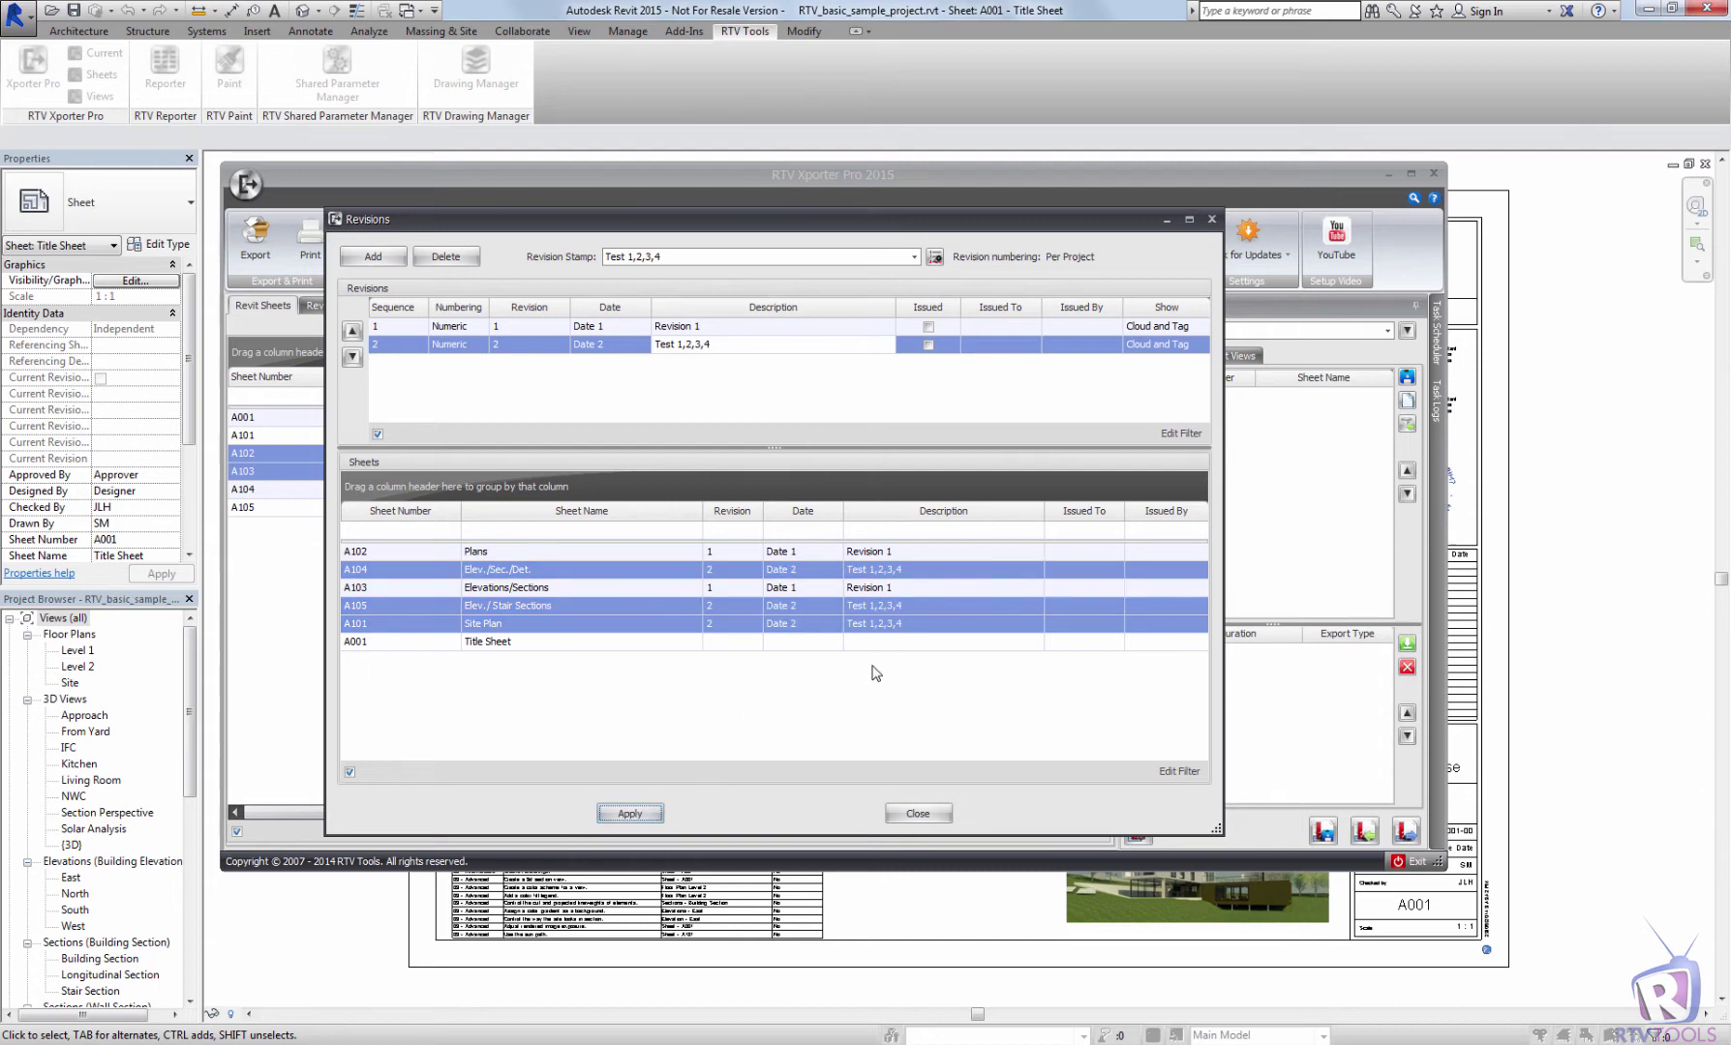
pyautogui.click(944, 605)
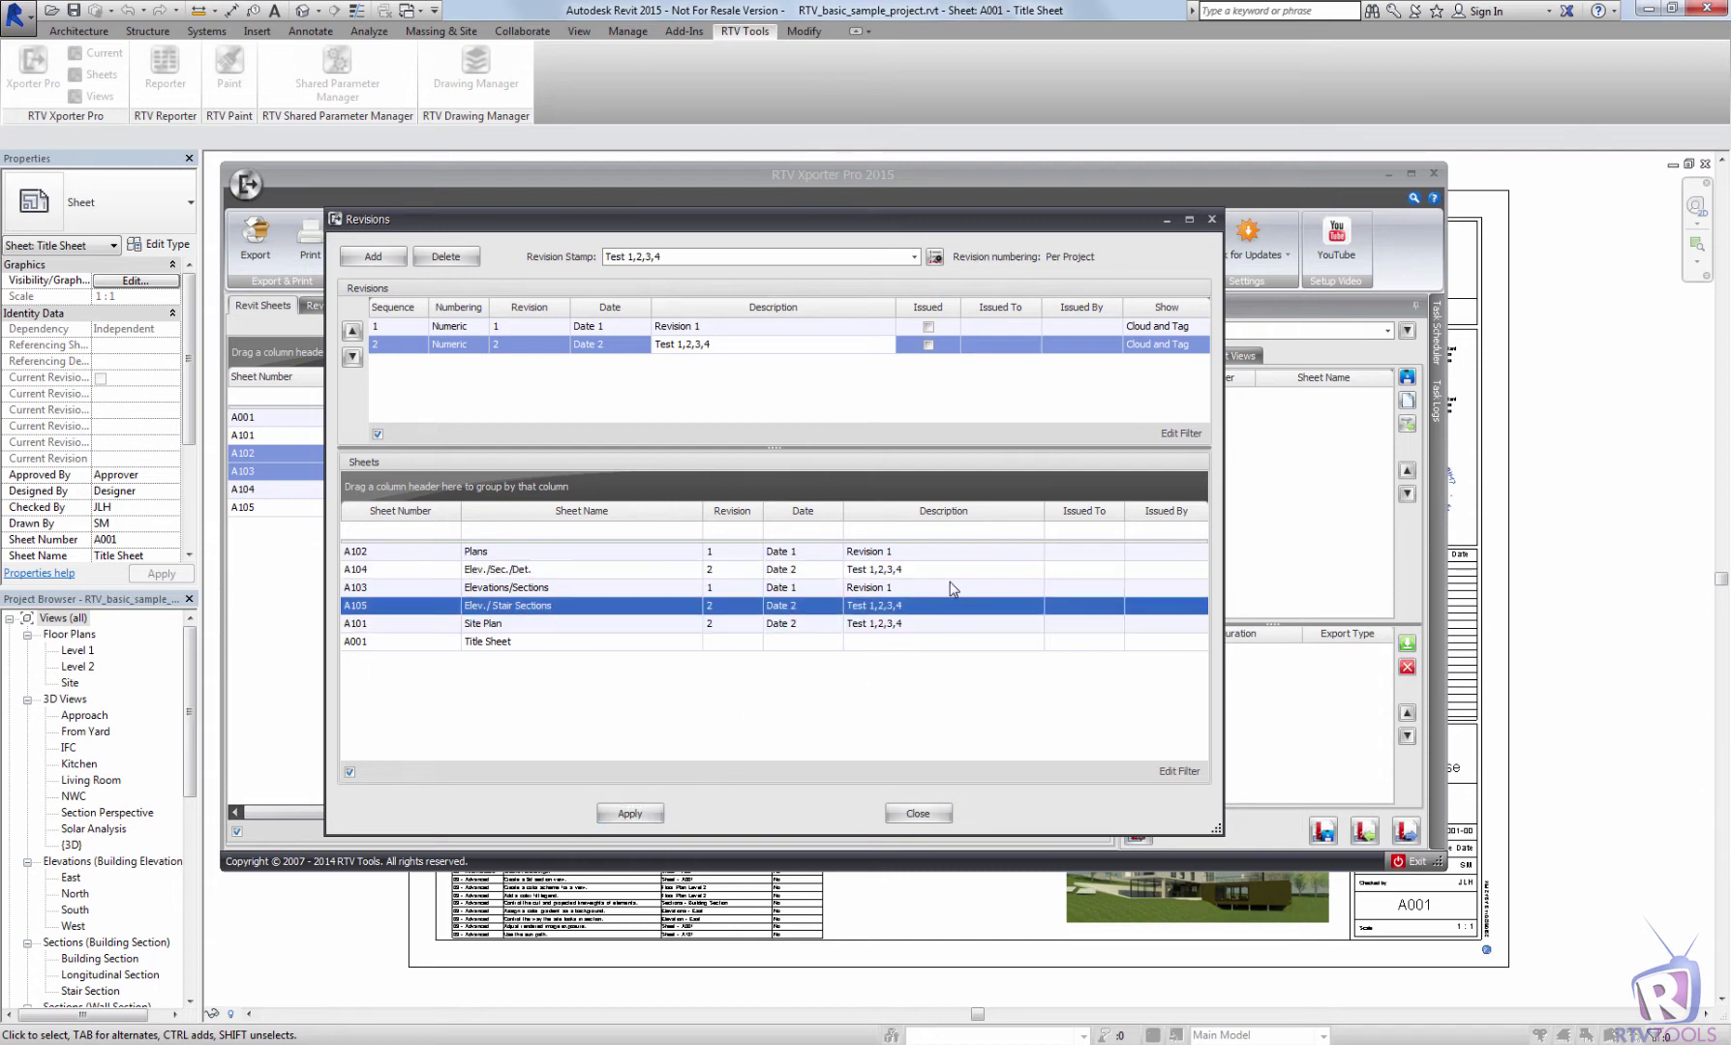
# Change the revision numbering to Per Sheet in the revision settings
pyautogui.click(934, 257)
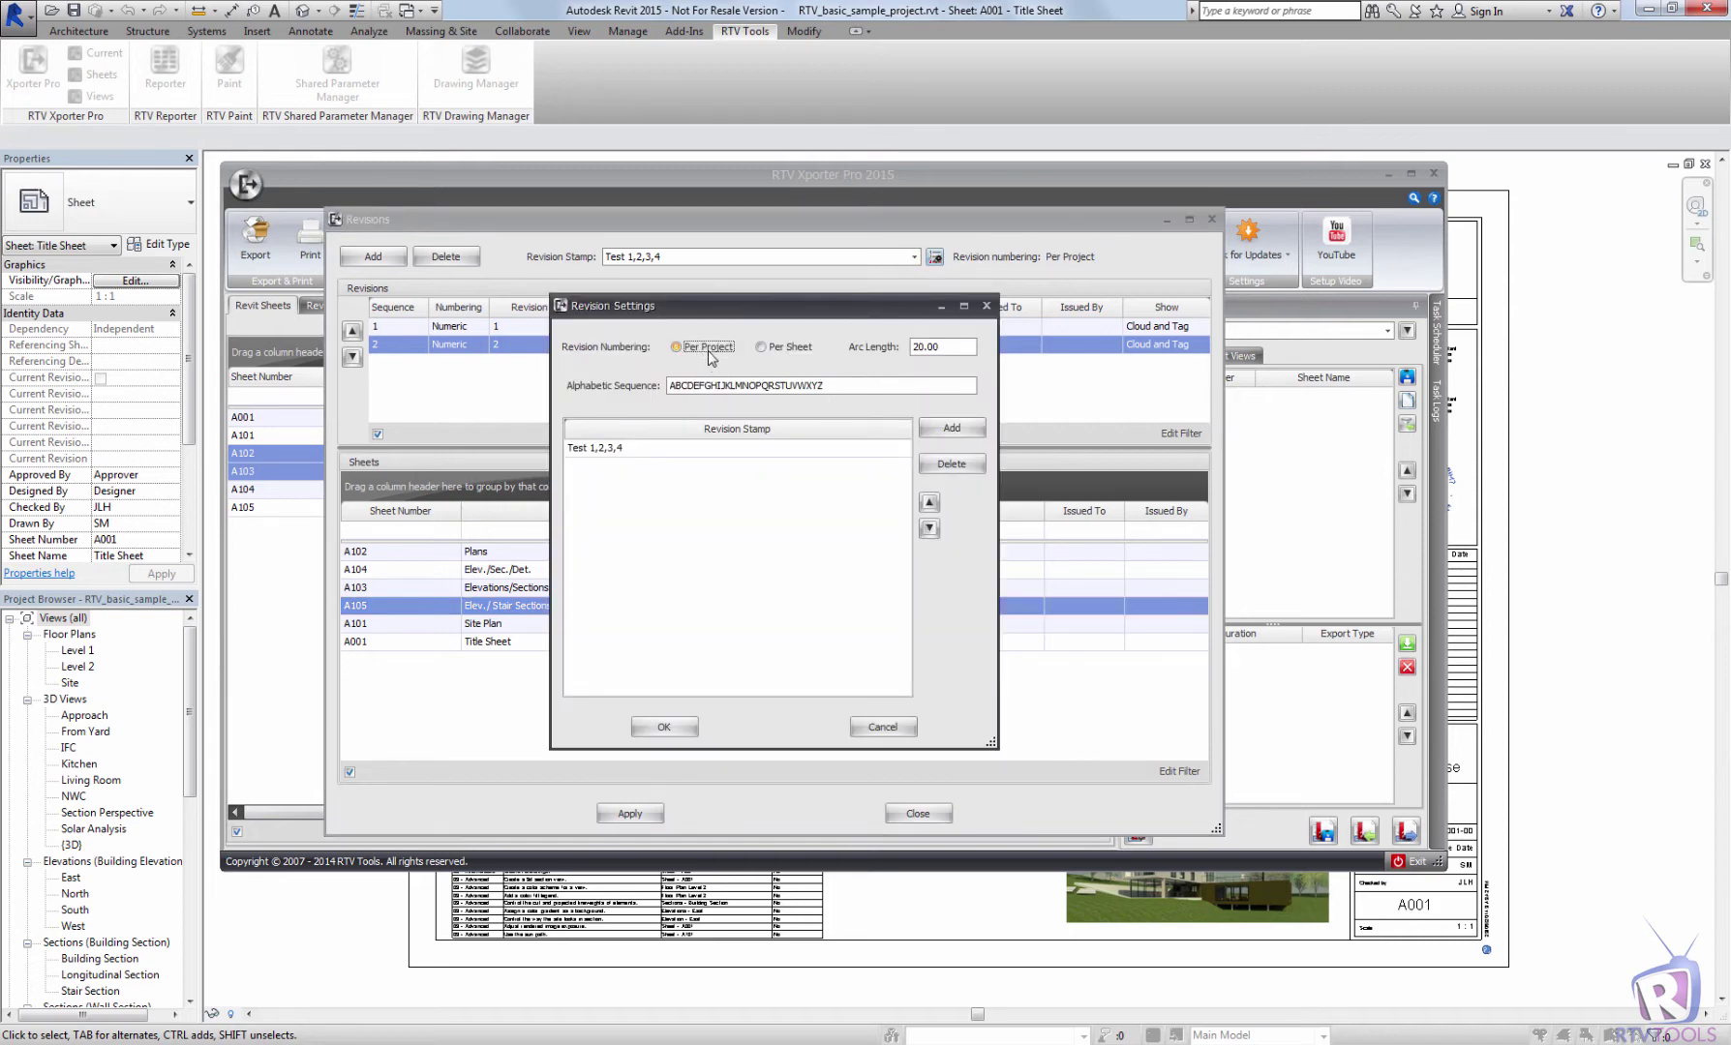
pyautogui.click(771, 350)
pyautogui.moveTo(974, 348); pyautogui.dragTo(902, 342)
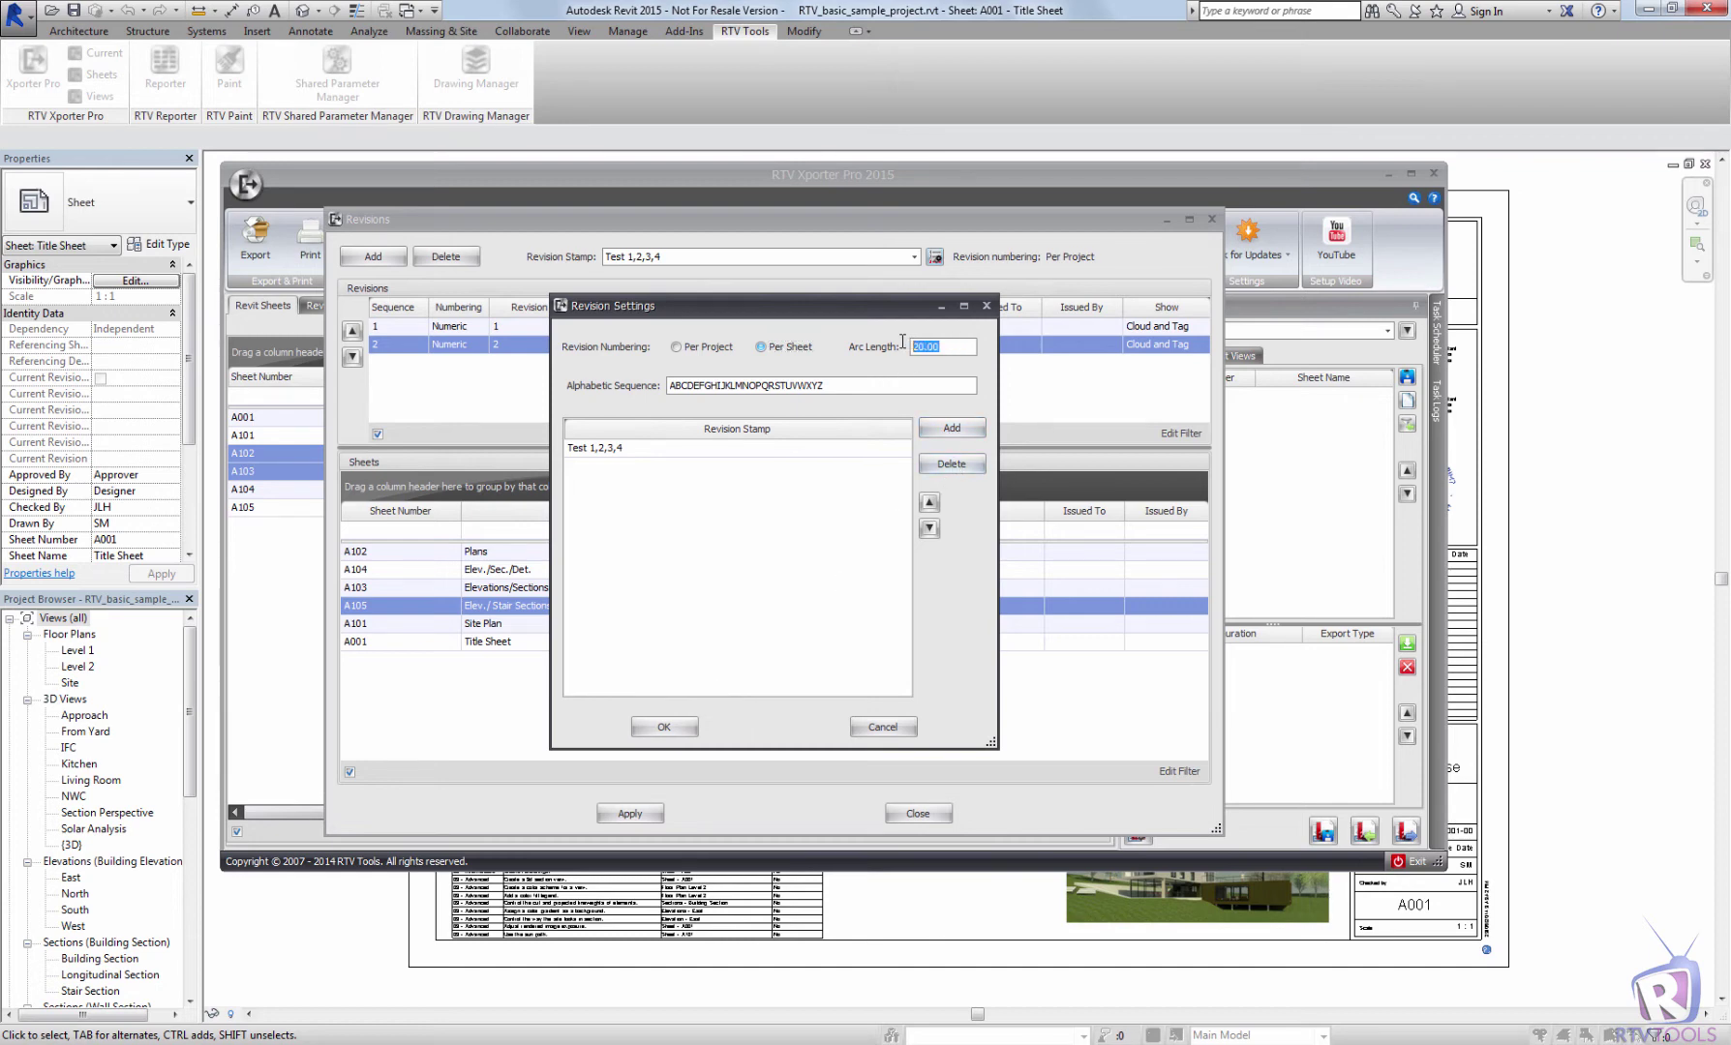
pyautogui.click(846, 390)
pyautogui.click(665, 727)
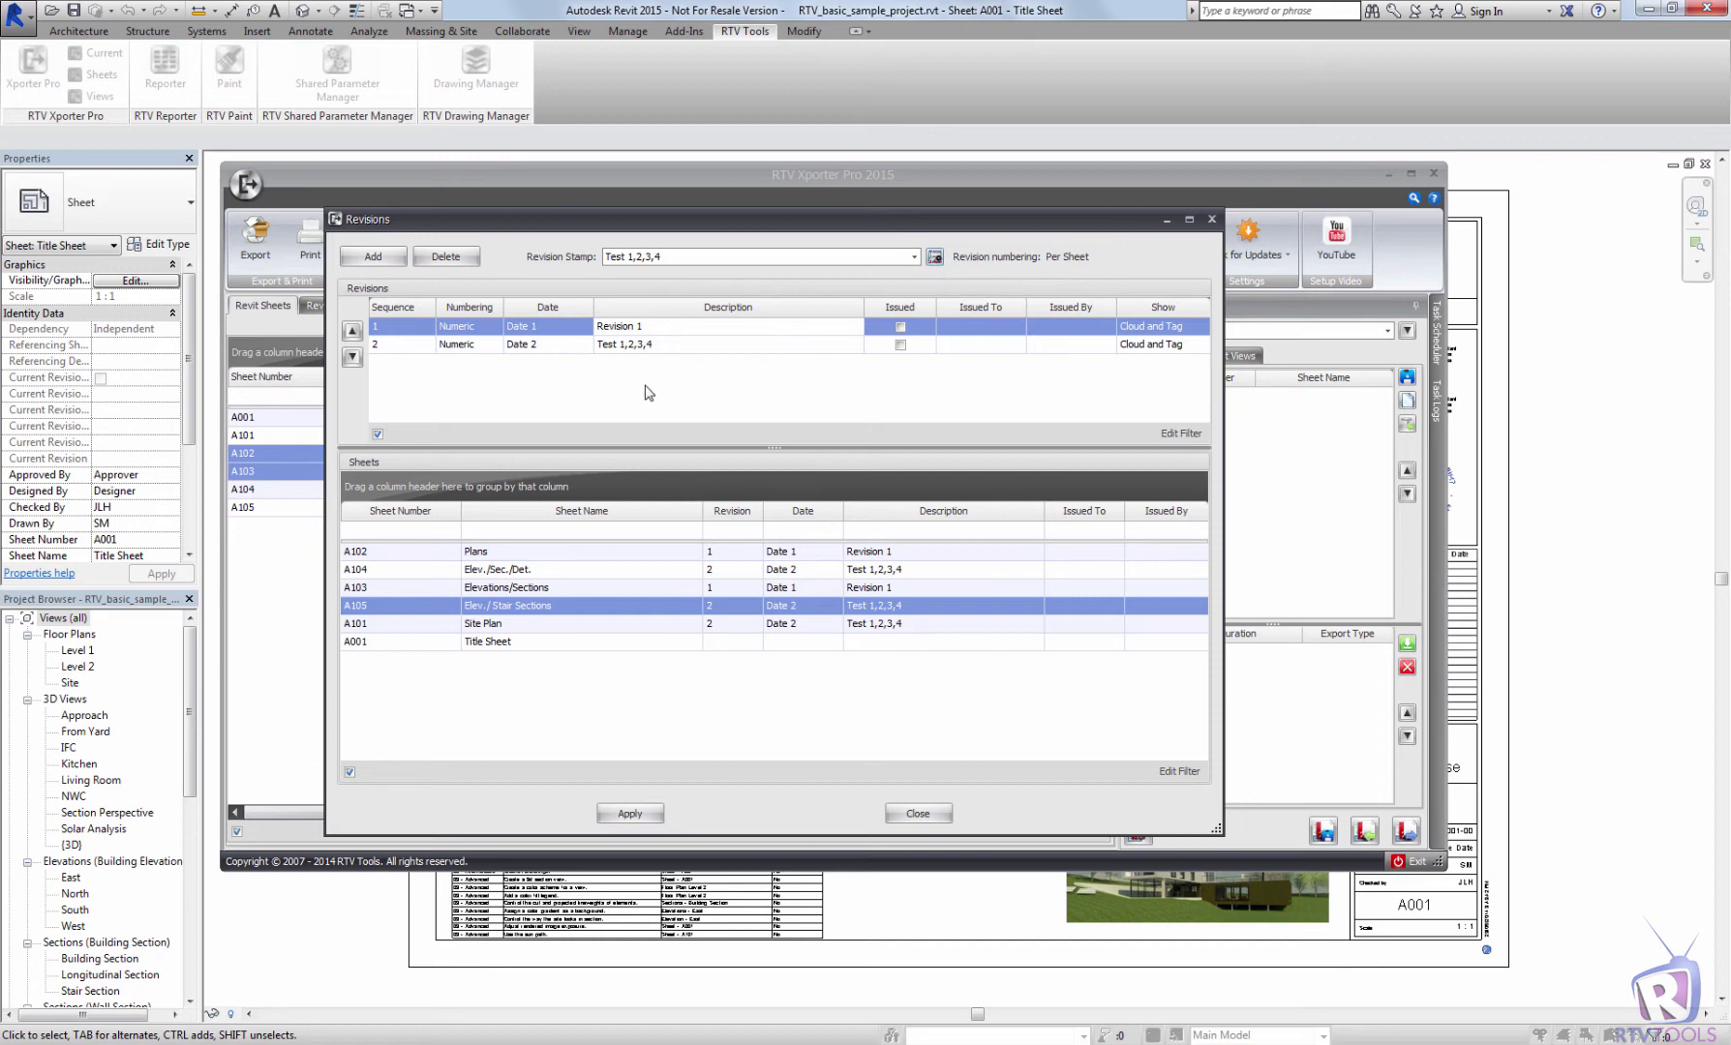
# Reapply the Test 1,2,3,4 revision to sheets A104, A105 and A101, and close the revisions
pyautogui.click(728, 572)
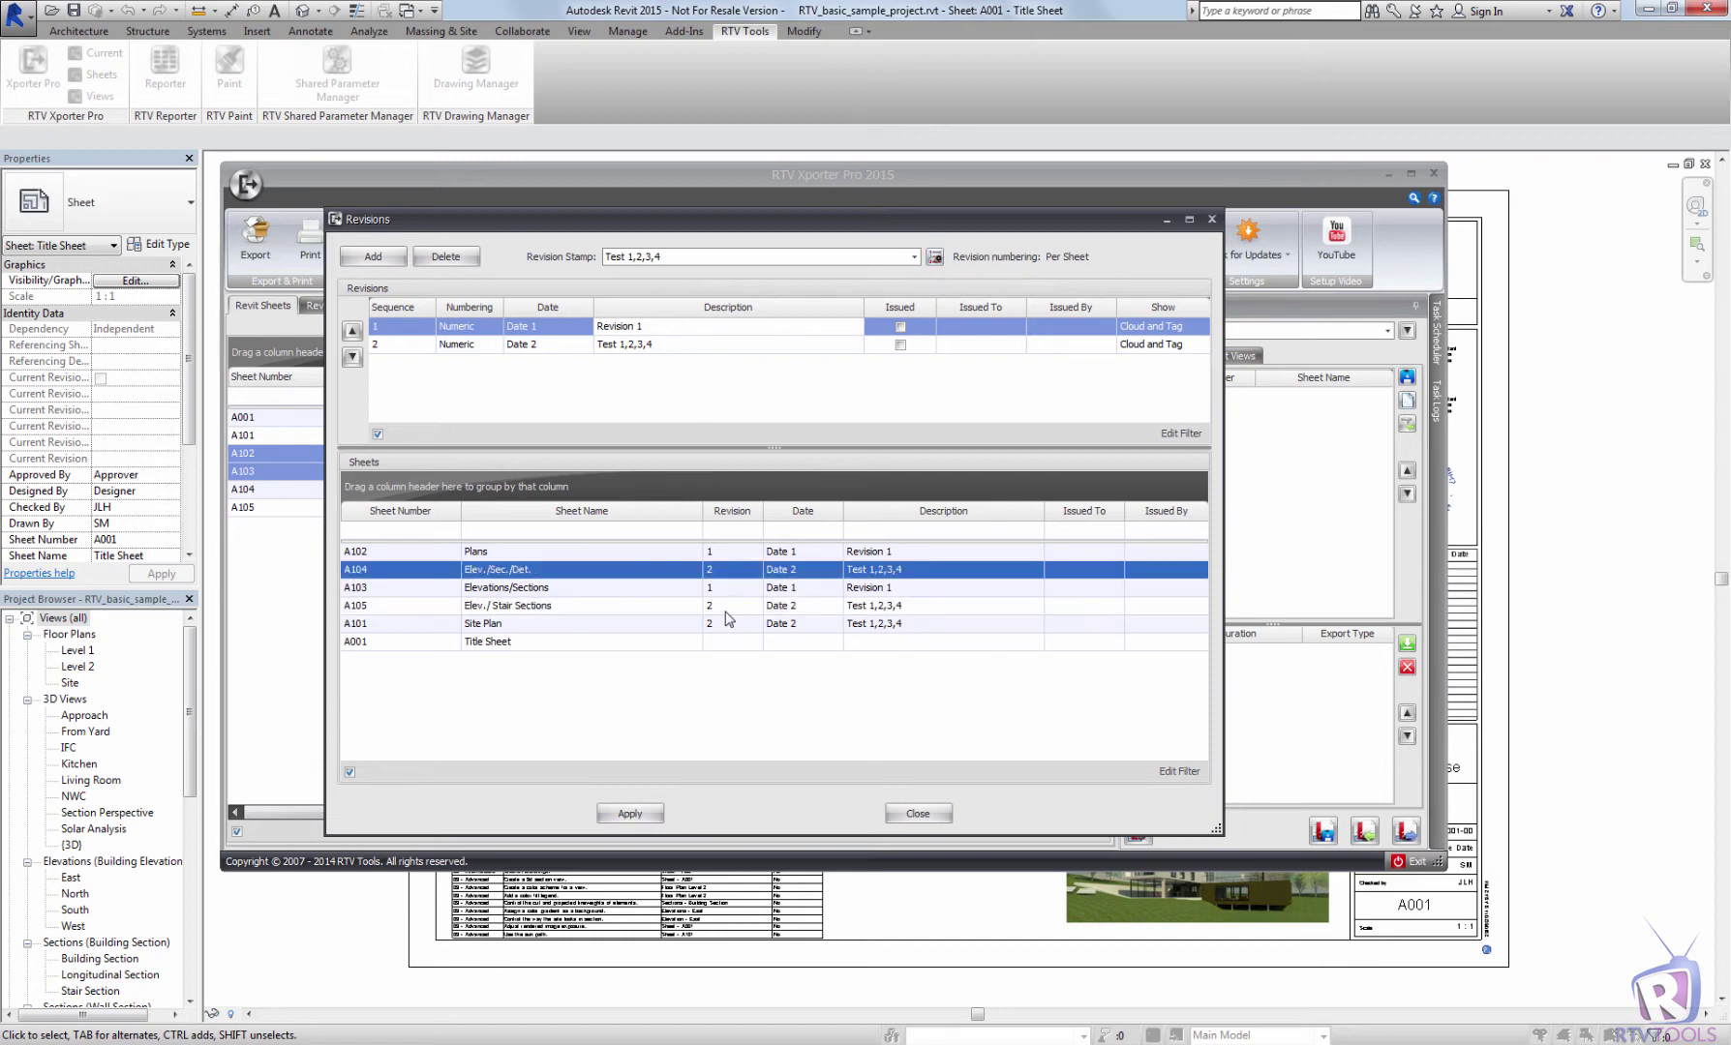
pyautogui.keyDown('ctrl'); pyautogui.click(726, 608); pyautogui.keyUp('ctrl')
pyautogui.keyDown('ctrl'); pyautogui.click(728, 625); pyautogui.keyUp('ctrl')
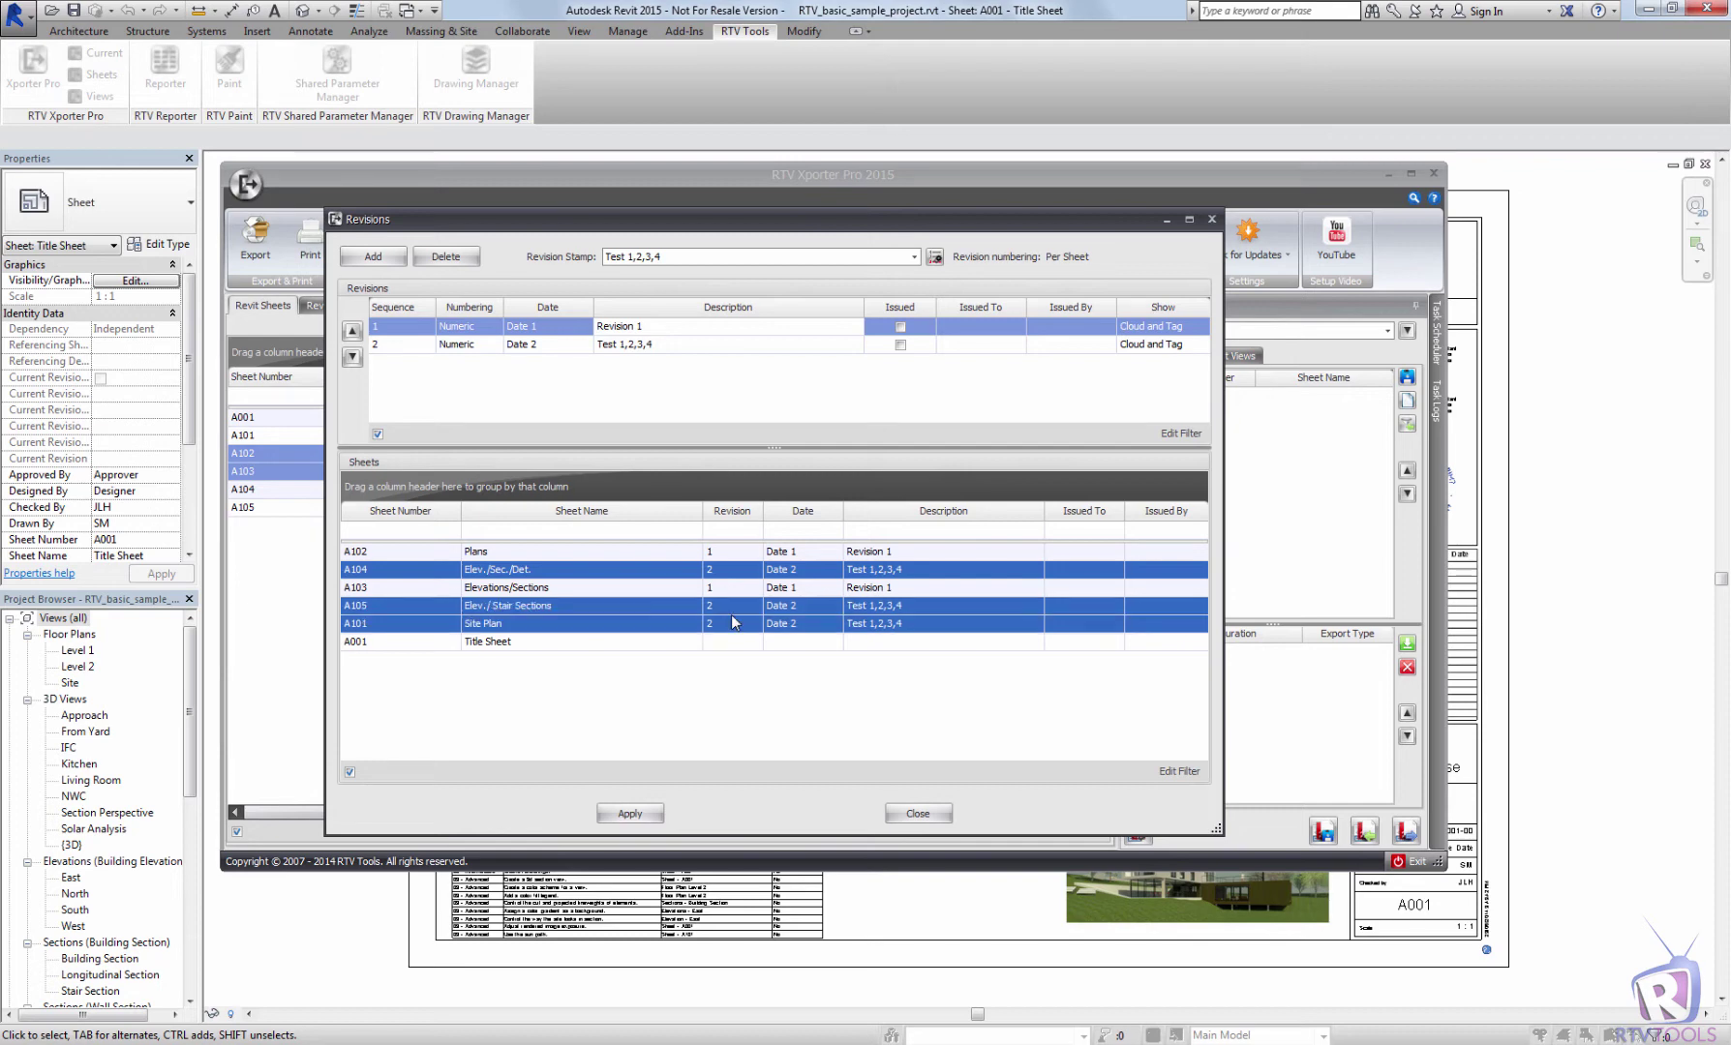
pyautogui.click(455, 345)
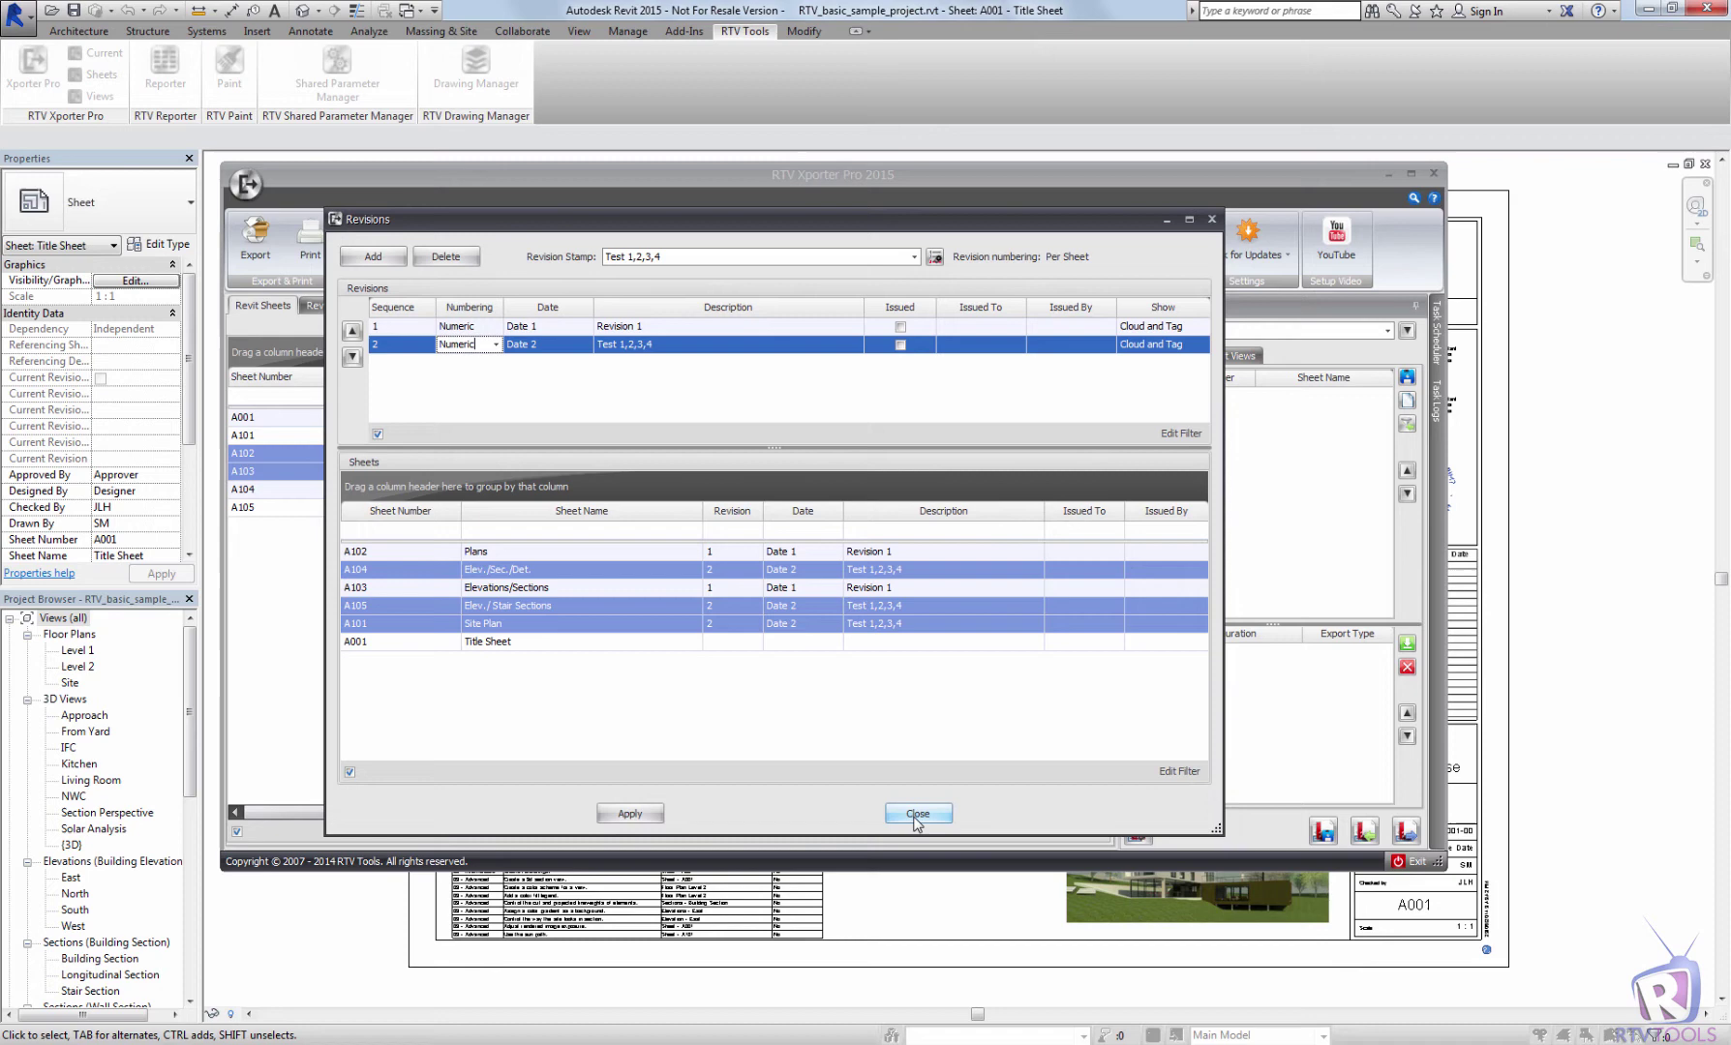
pyautogui.click(654, 811)
pyautogui.click(904, 814)
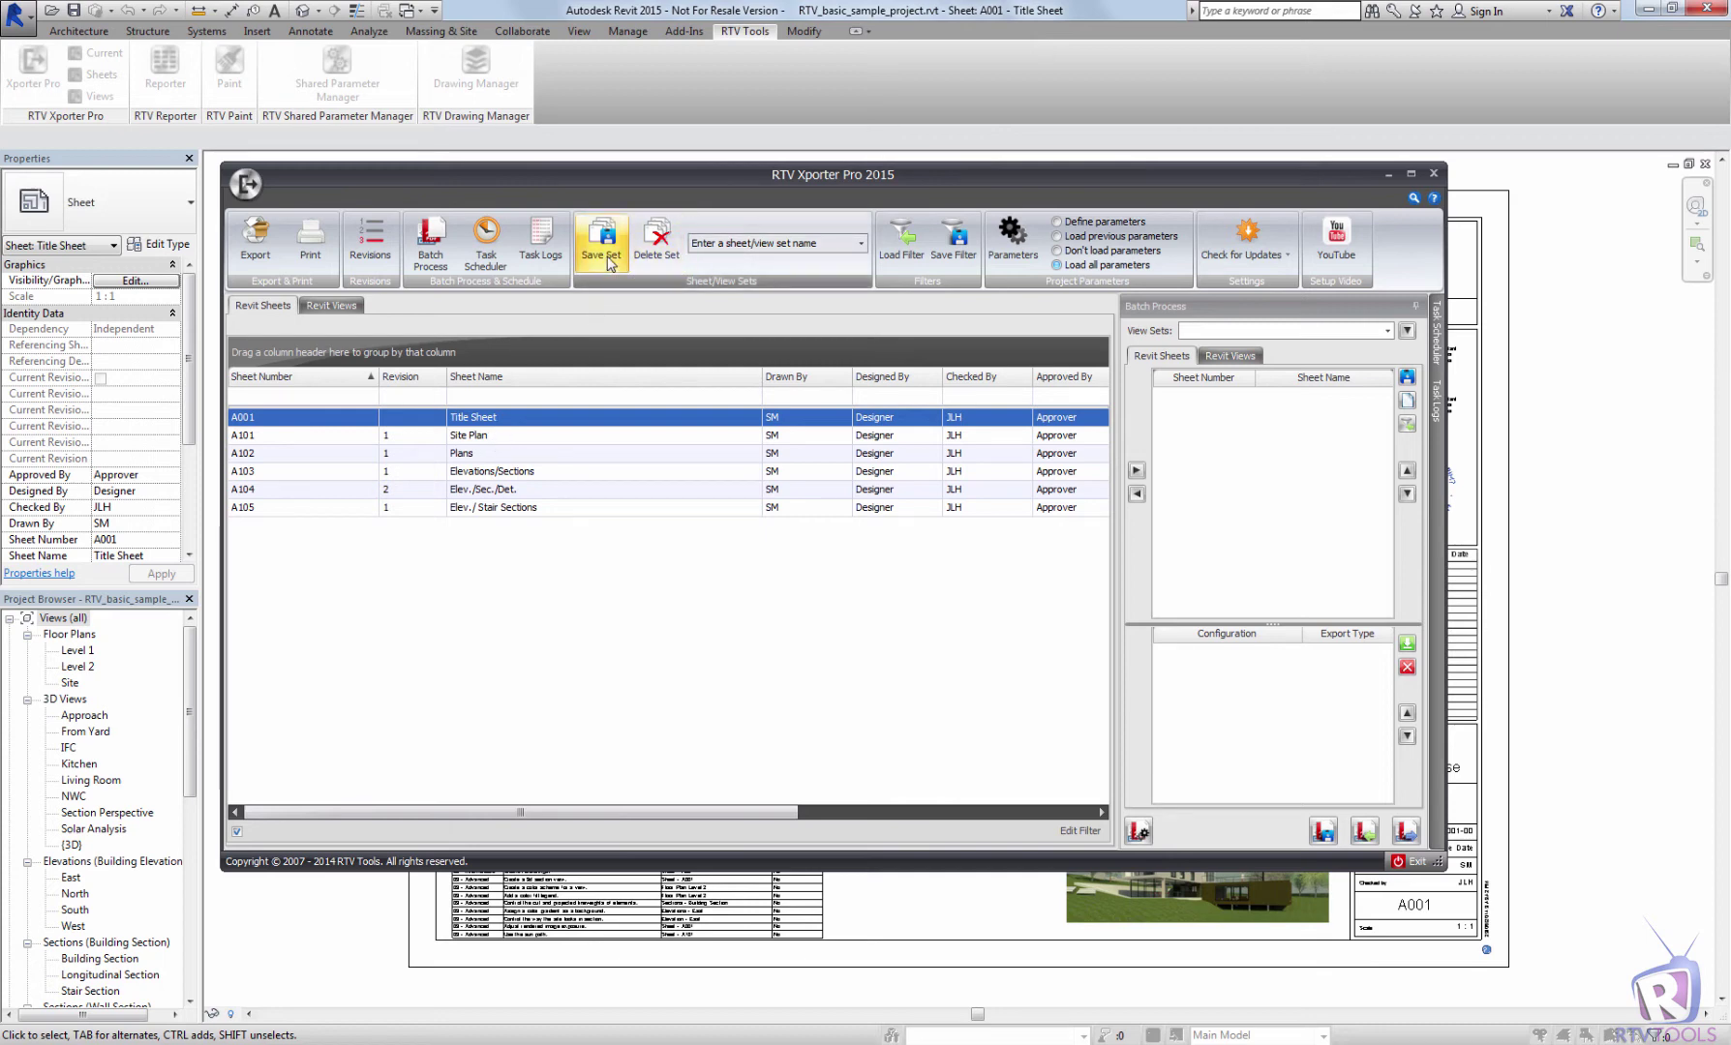
# Save sheets A001, A103 and A105 as a sheet set named Test 1
pyautogui.keyDown('ctrl'); pyautogui.click(523, 474); pyautogui.keyUp('ctrl')
pyautogui.keyDown('ctrl'); pyautogui.click(527, 508); pyautogui.keyUp('ctrl')
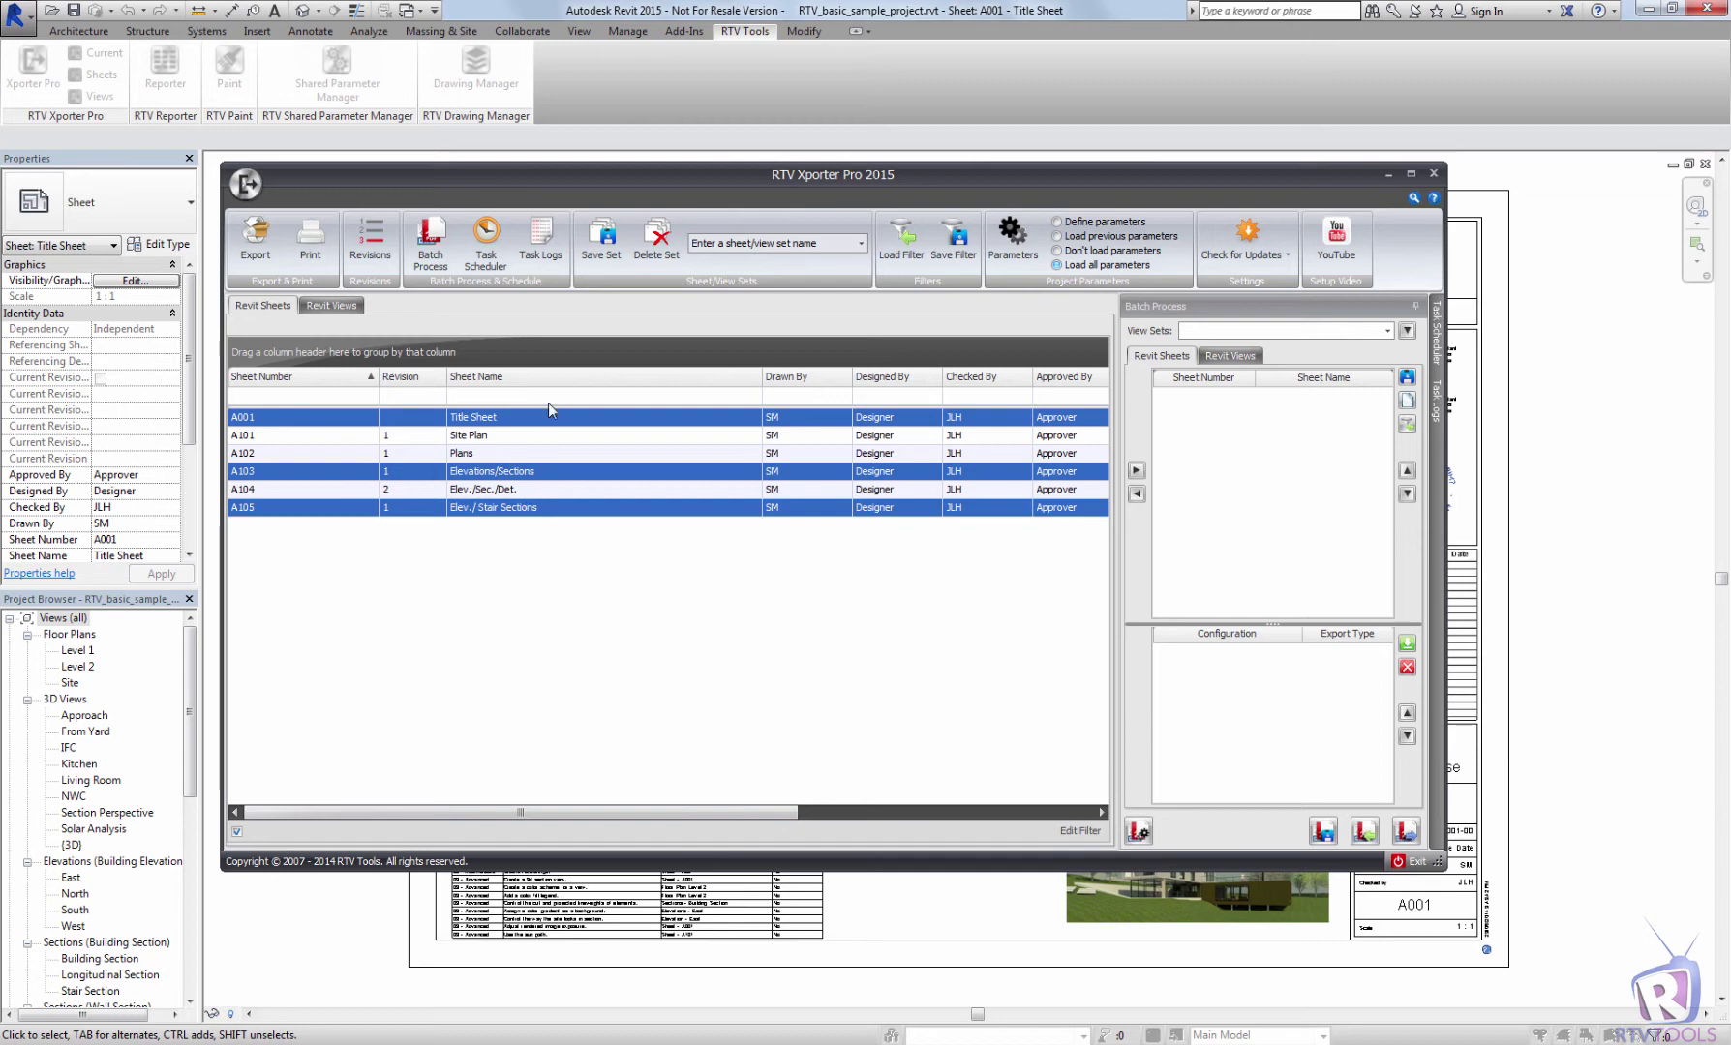
pyautogui.click(602, 237)
pyautogui.click(743, 518)
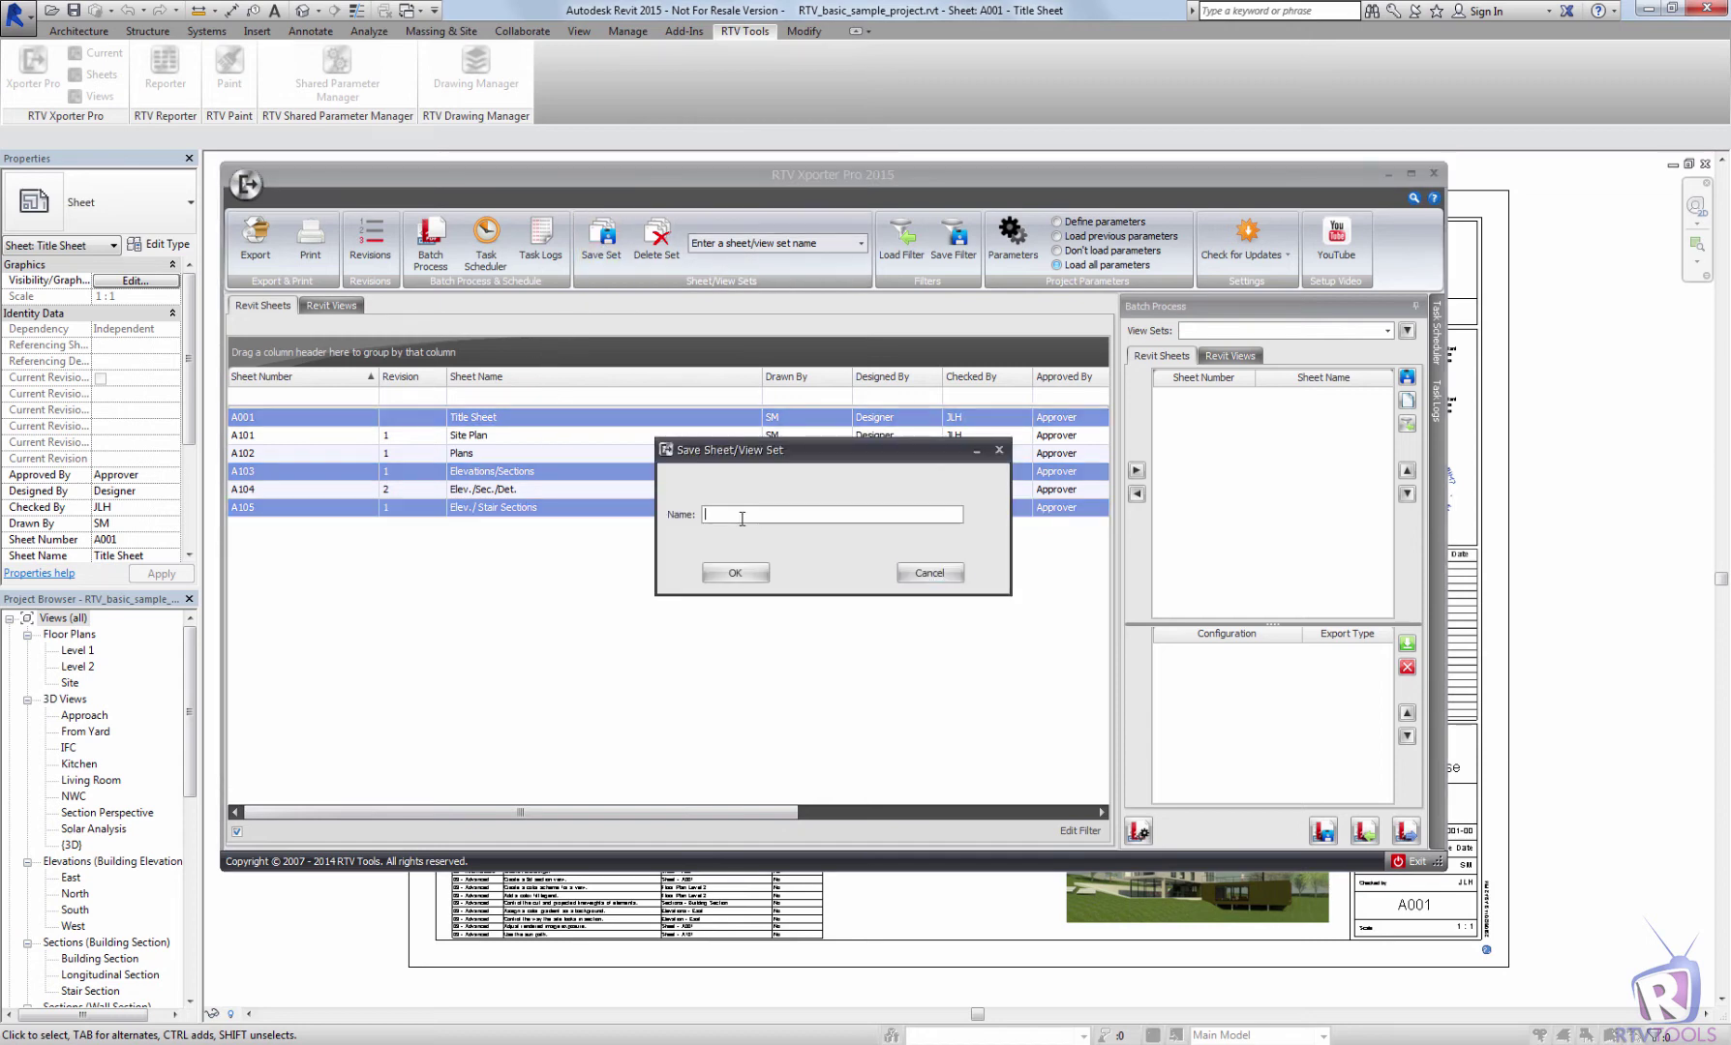
pyautogui.write('Test 1')
pyautogui.click(728, 571)
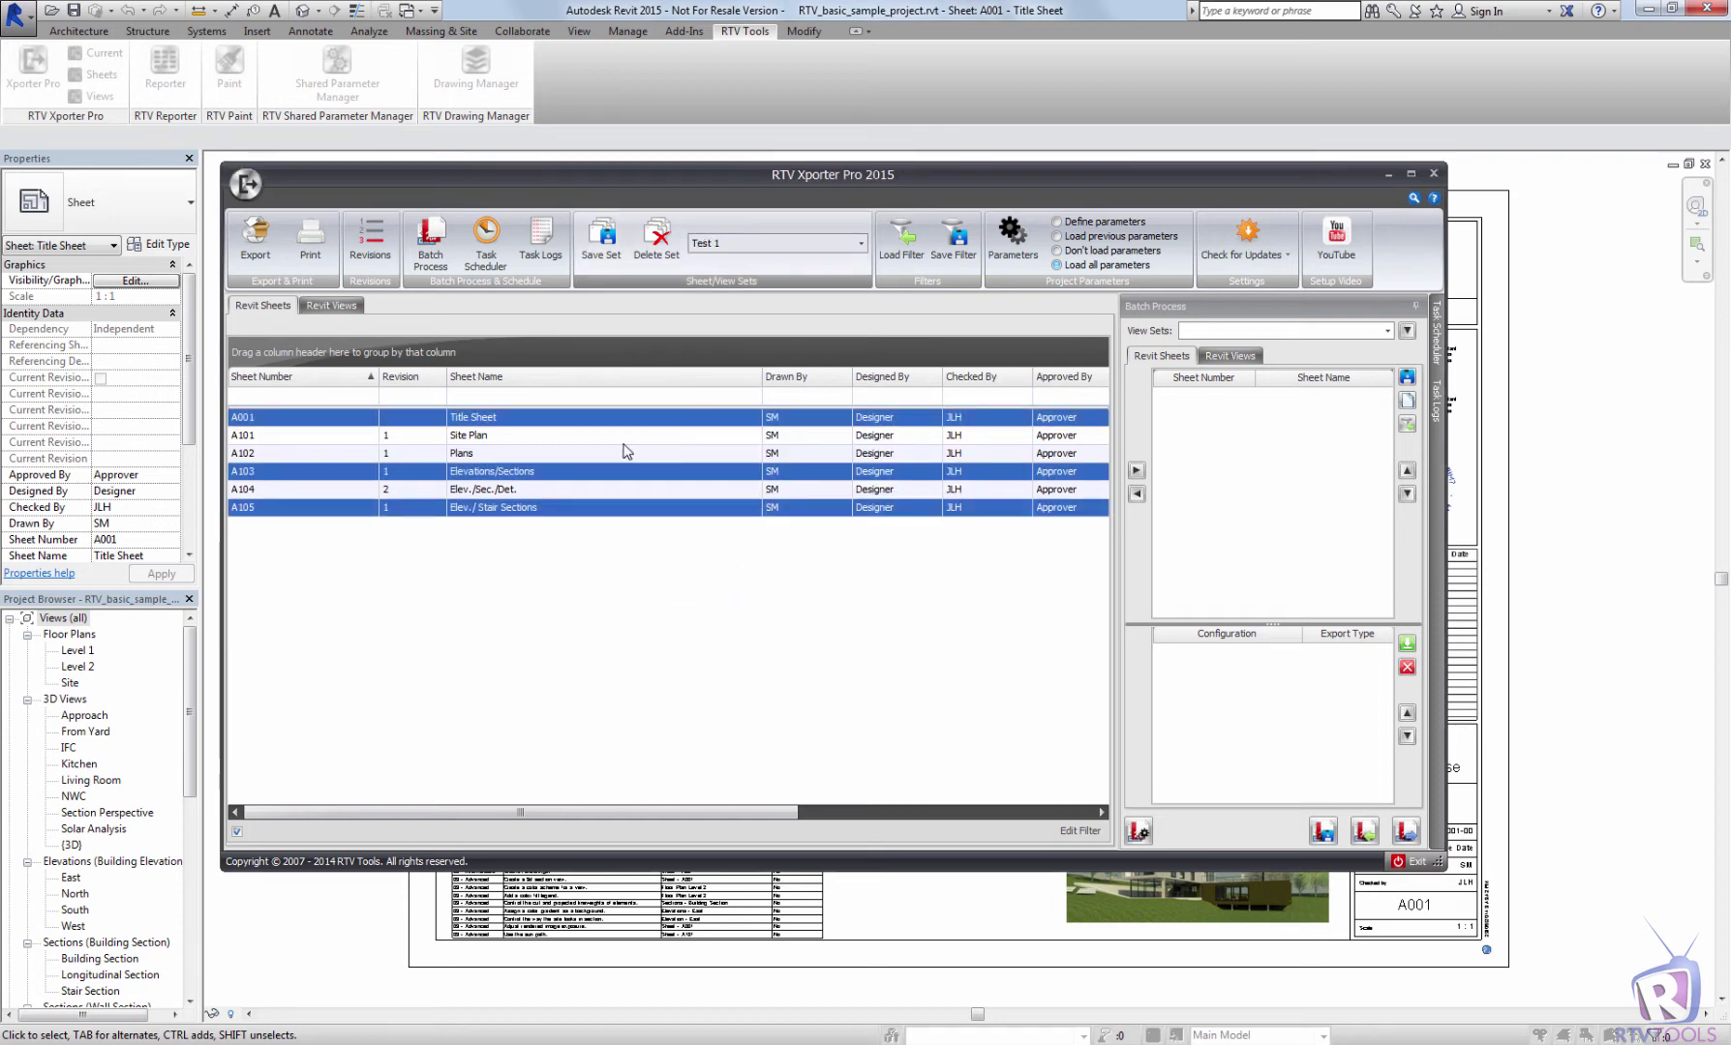
# Clear the sheet selection and recall the saved sets Test 1 and Set 1 in turn, ending on Test 1
pyautogui.click(593, 435)
pyautogui.click(860, 243)
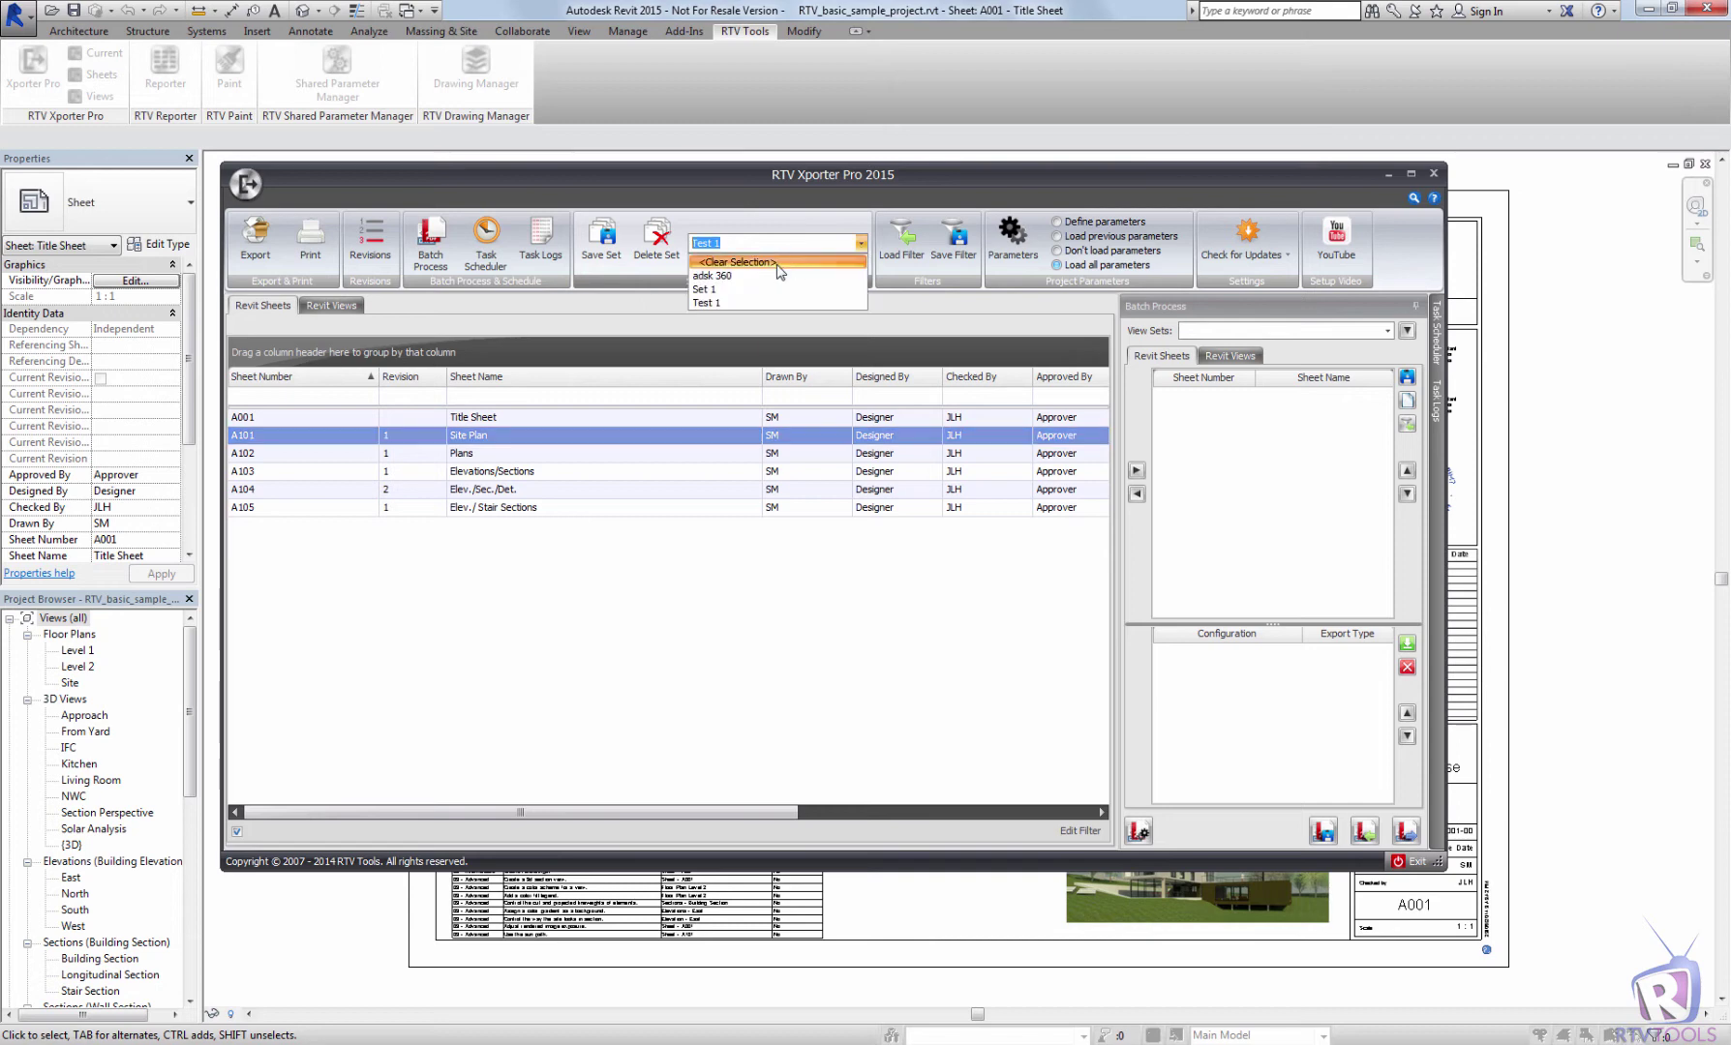
pyautogui.click(775, 262)
pyautogui.click(860, 243)
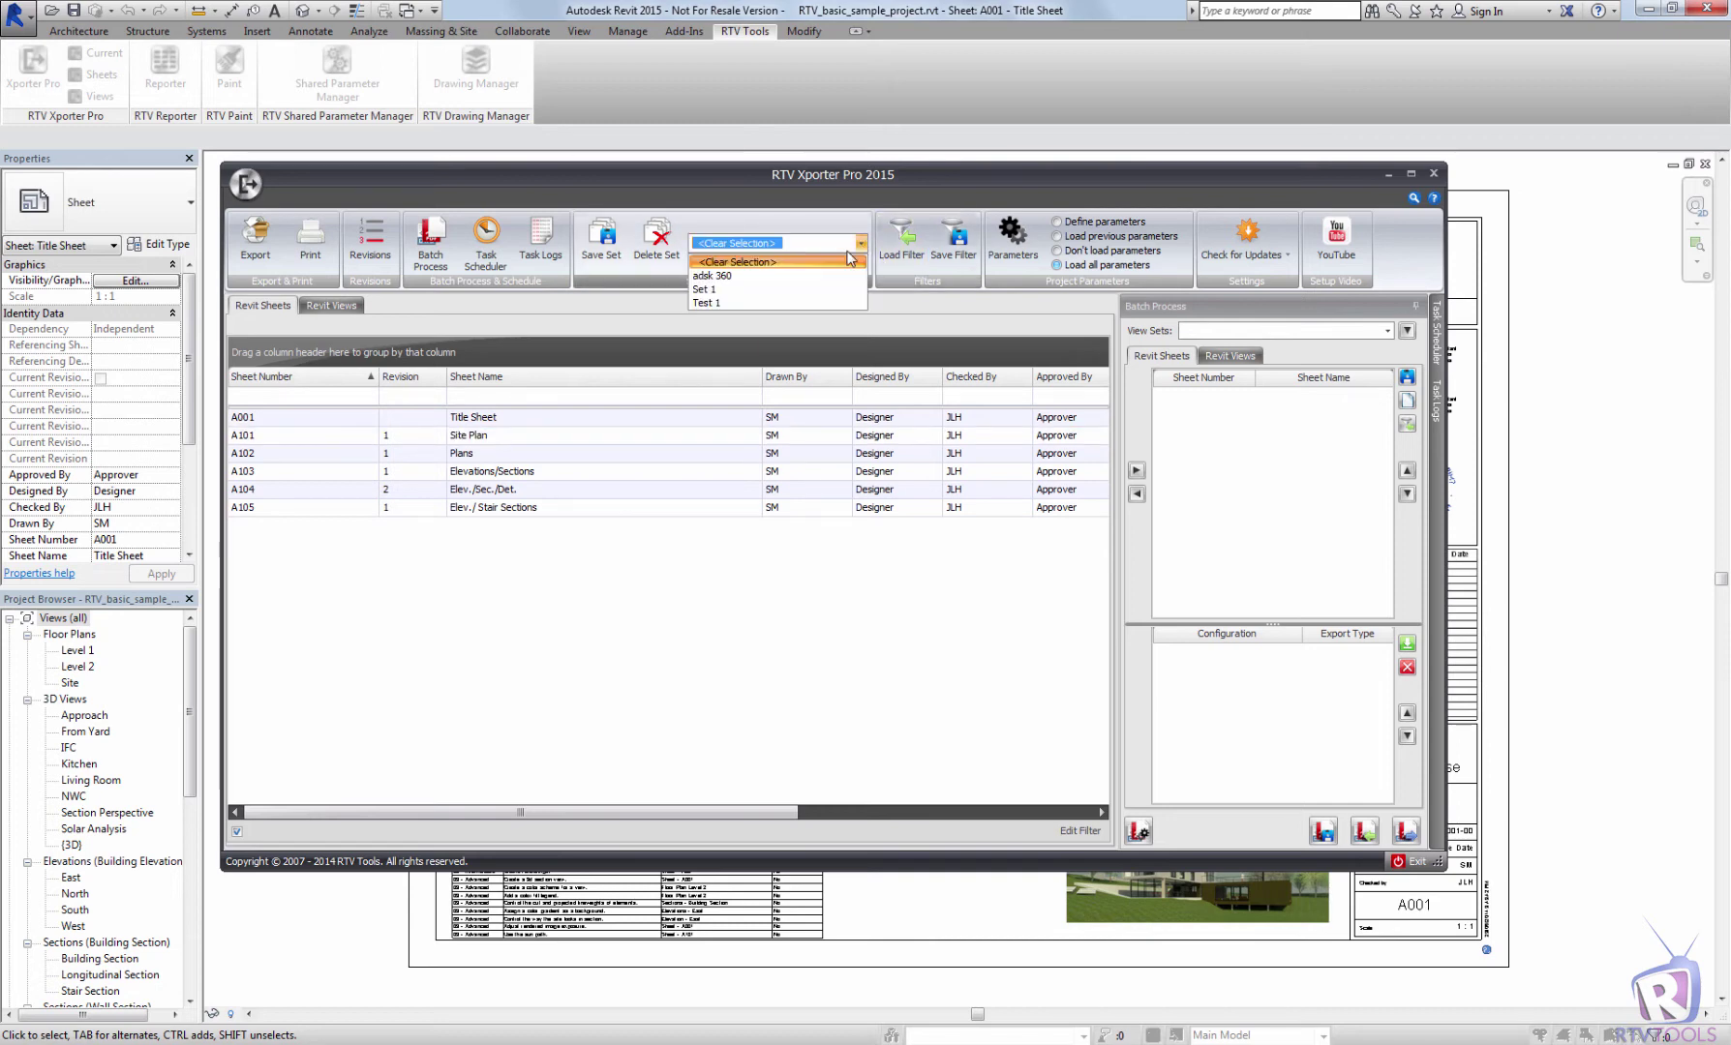
pyautogui.click(732, 303)
pyautogui.click(861, 243)
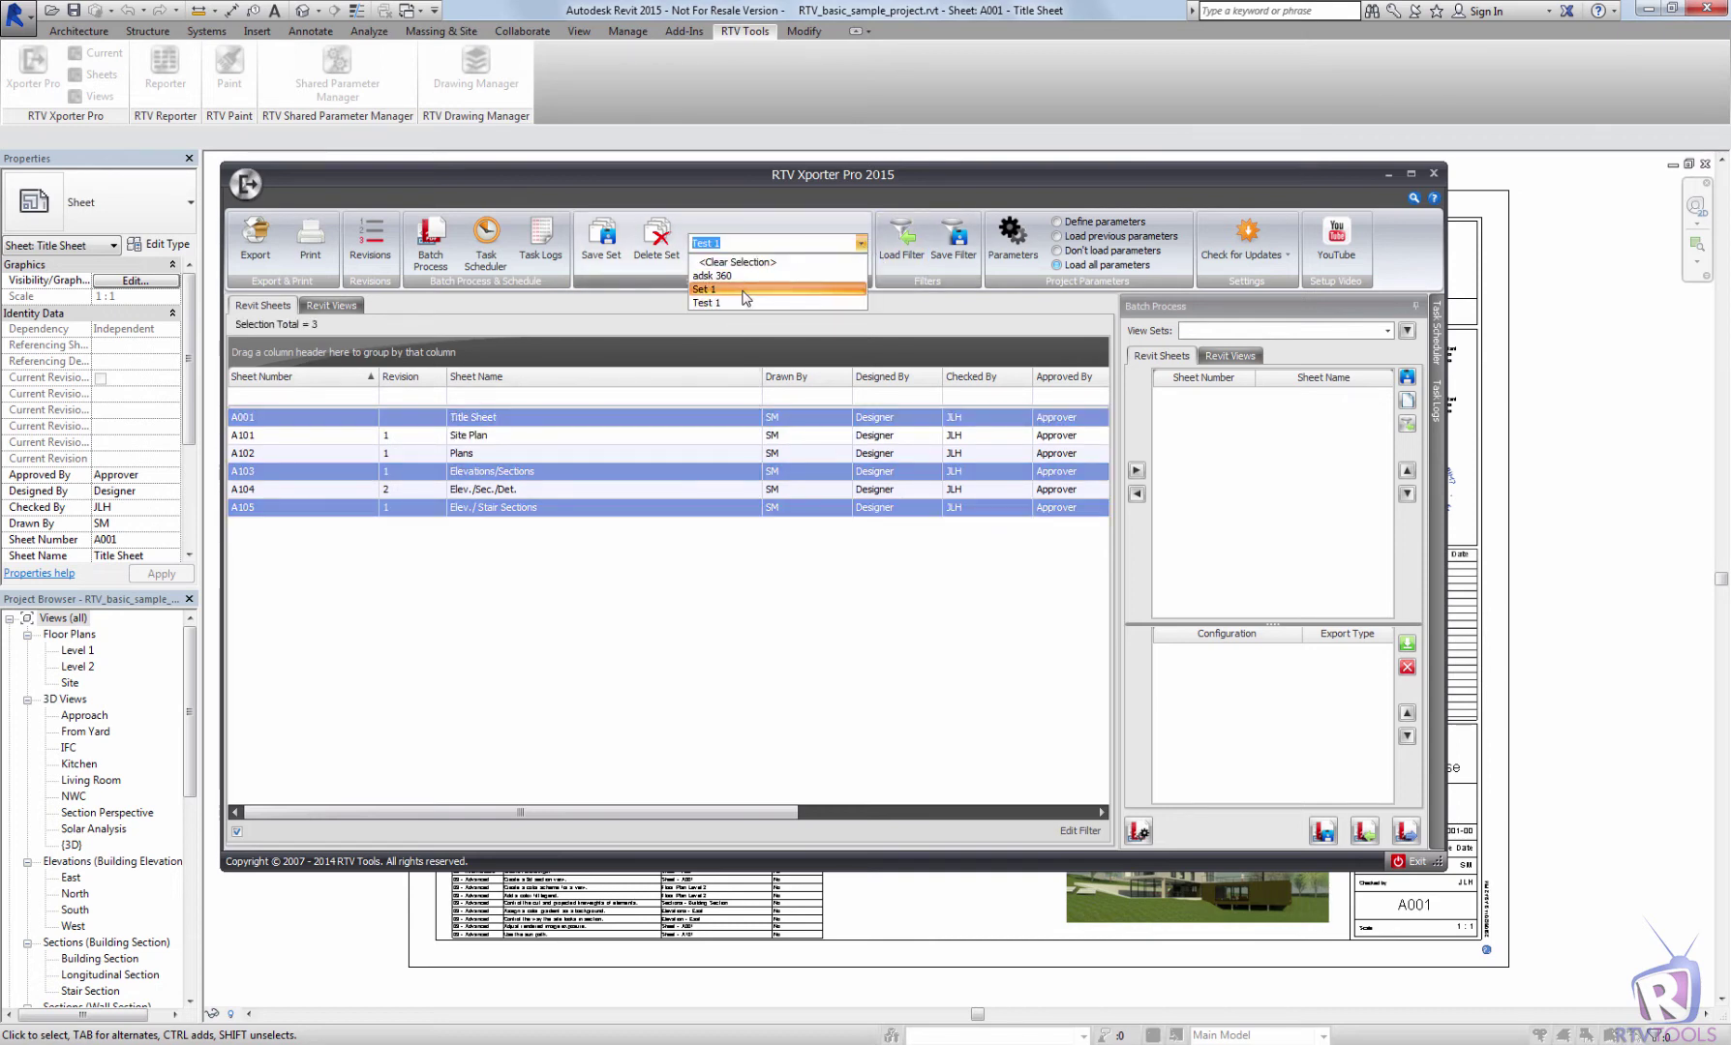
pyautogui.click(745, 289)
pyautogui.click(860, 243)
pyautogui.click(759, 302)
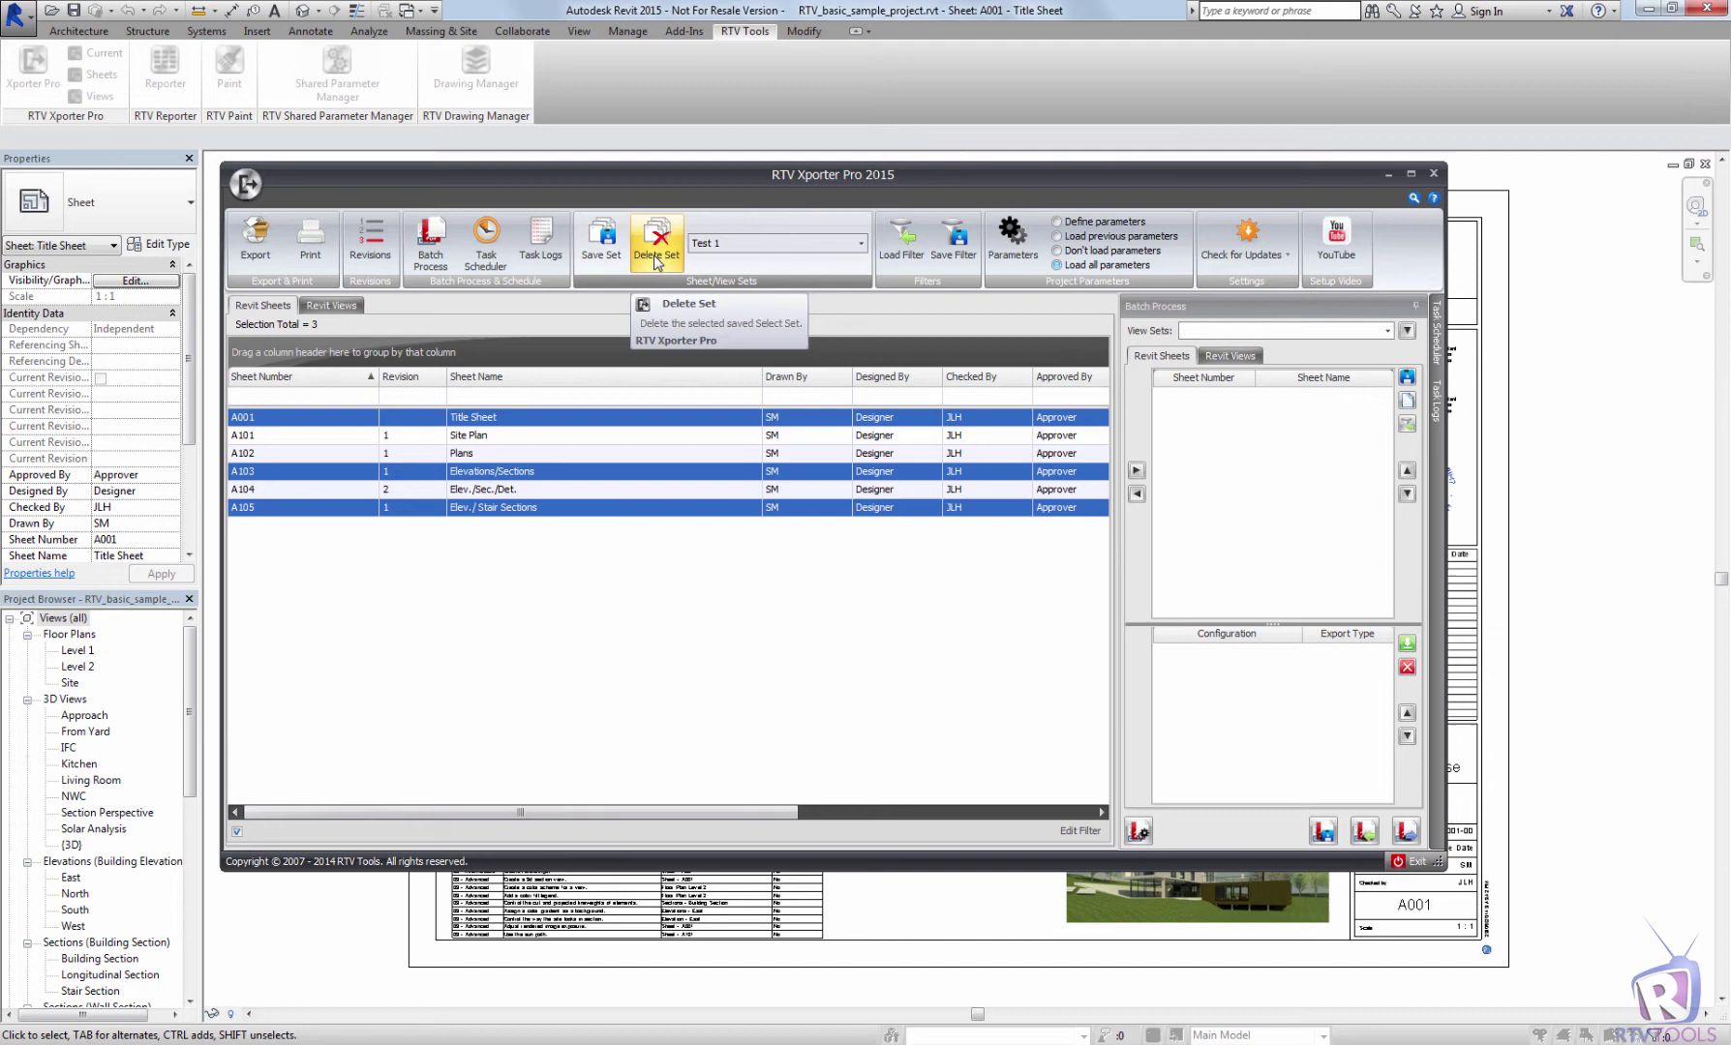
# Recall the saved sheet set adsk 360, delete it from the project, and select sheet A101 in the list
pyautogui.click(867, 246)
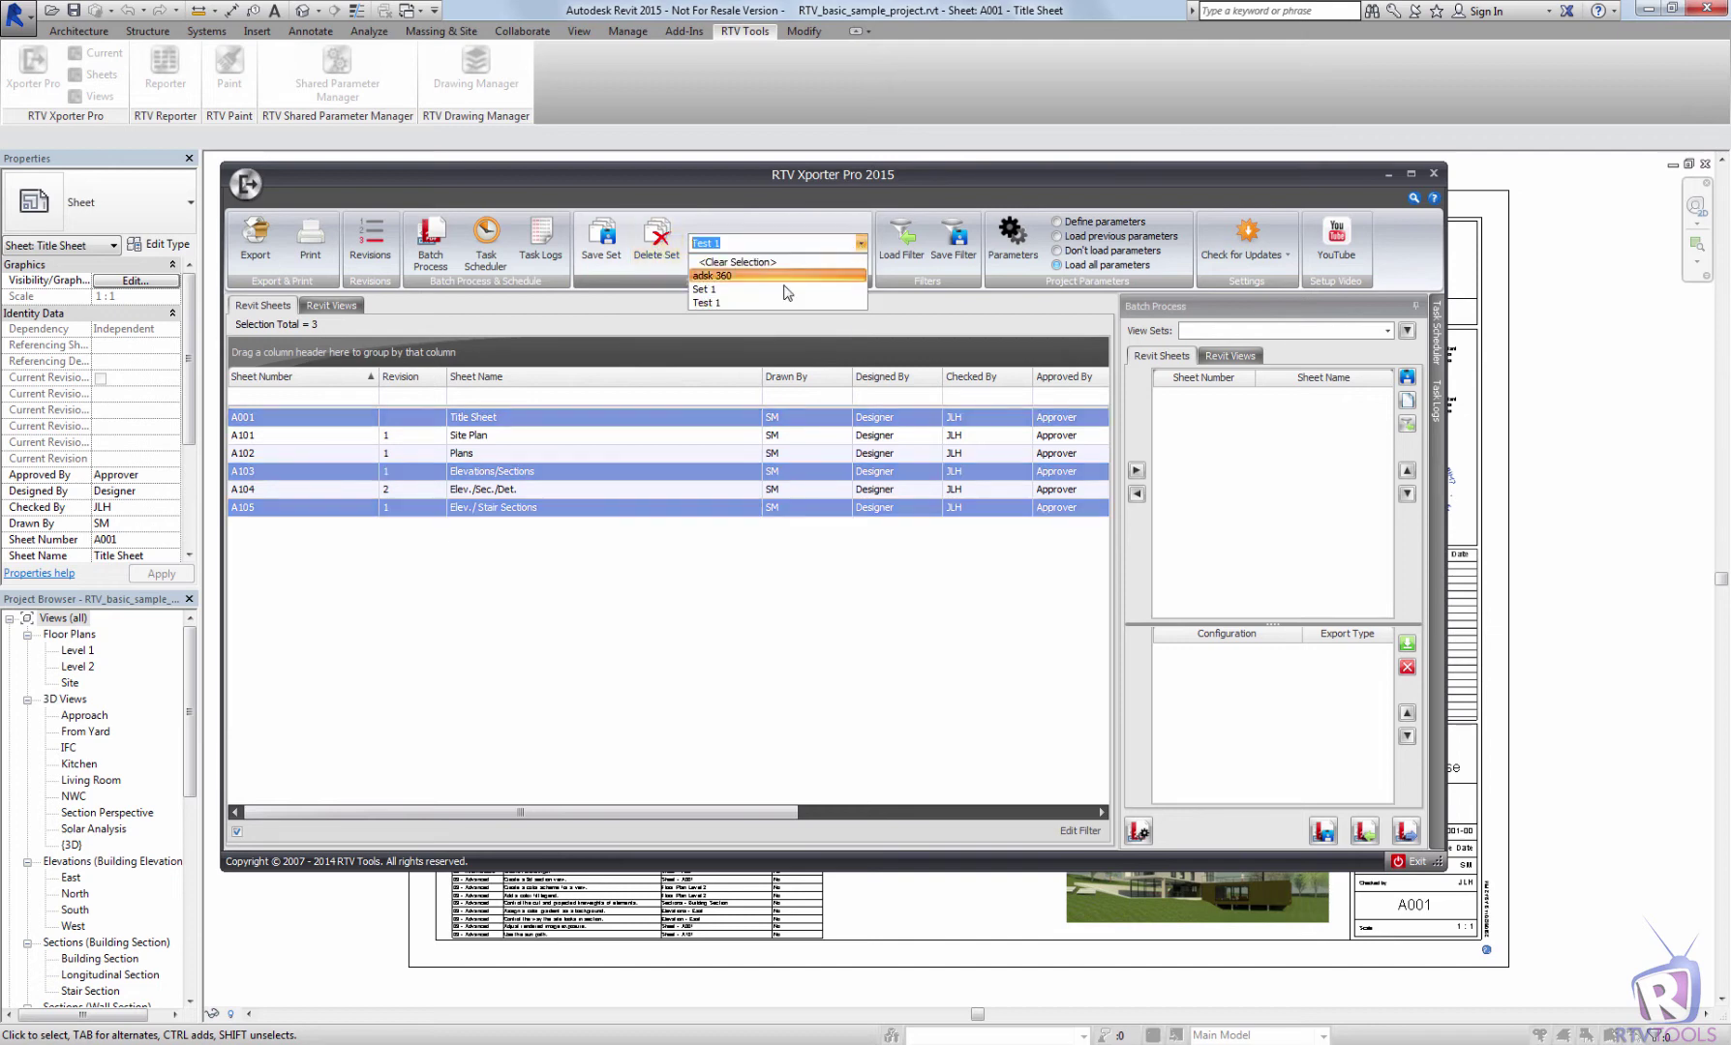
pyautogui.click(736, 275)
pyautogui.click(659, 244)
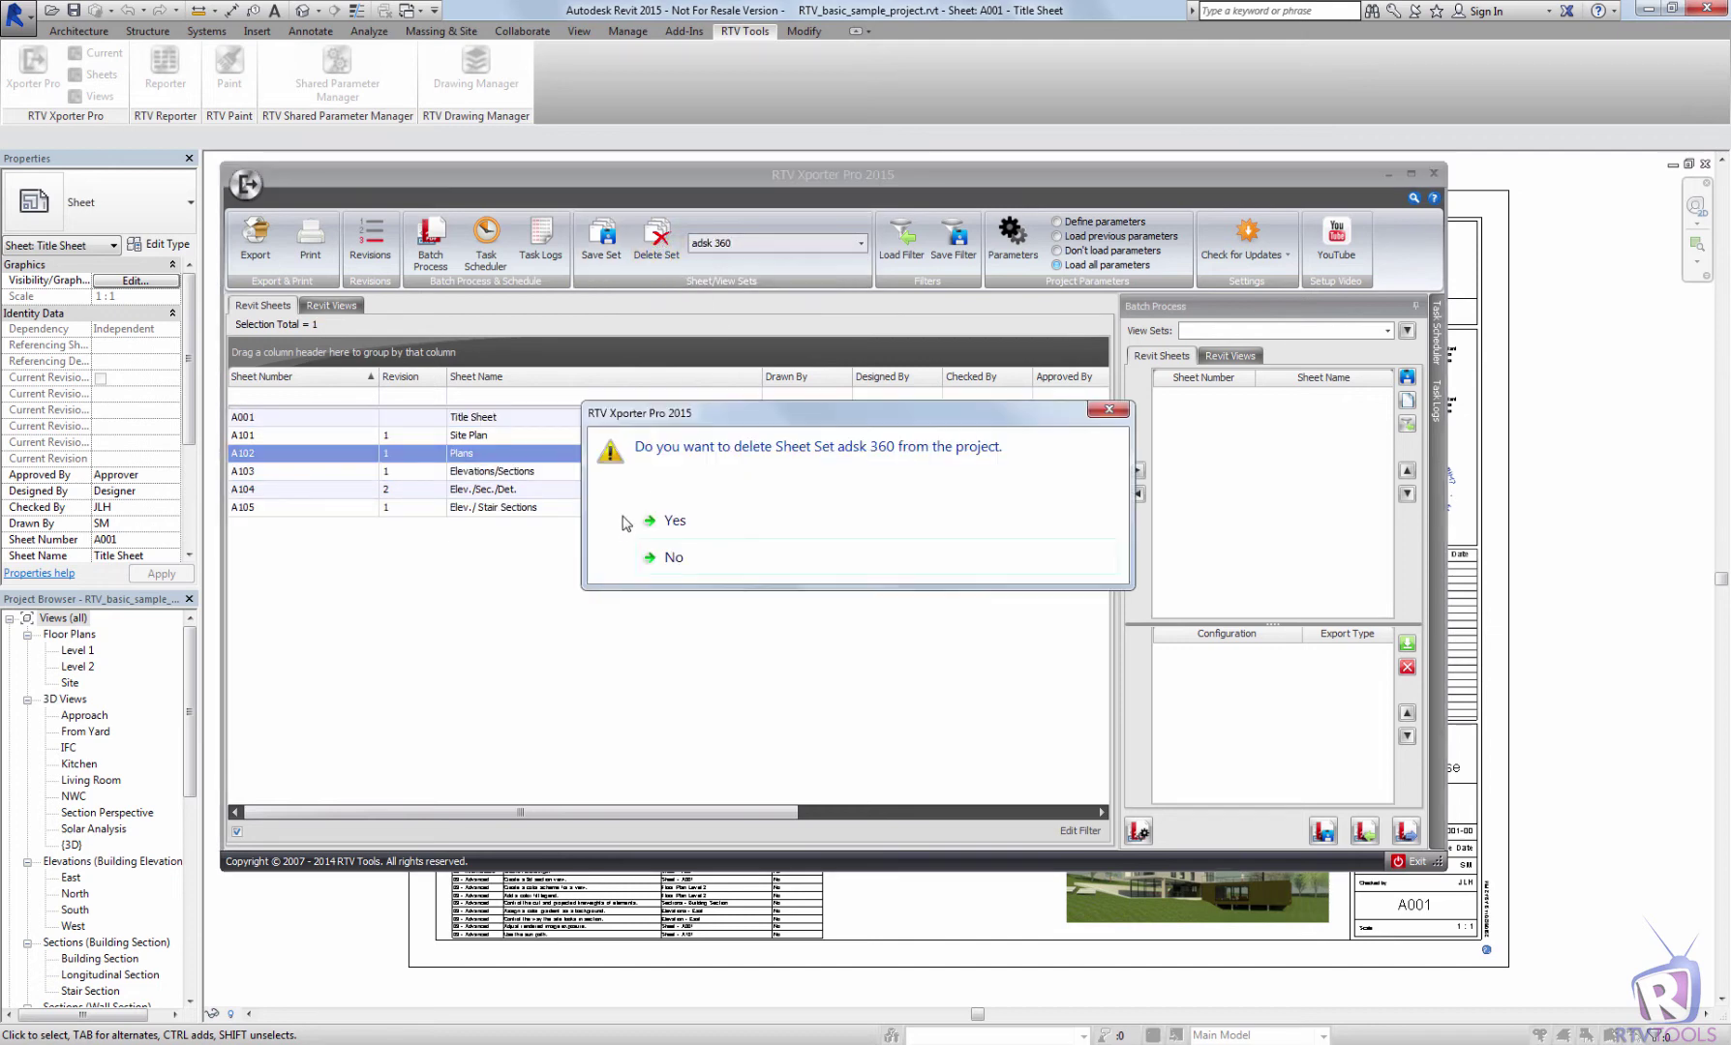
pyautogui.click(683, 523)
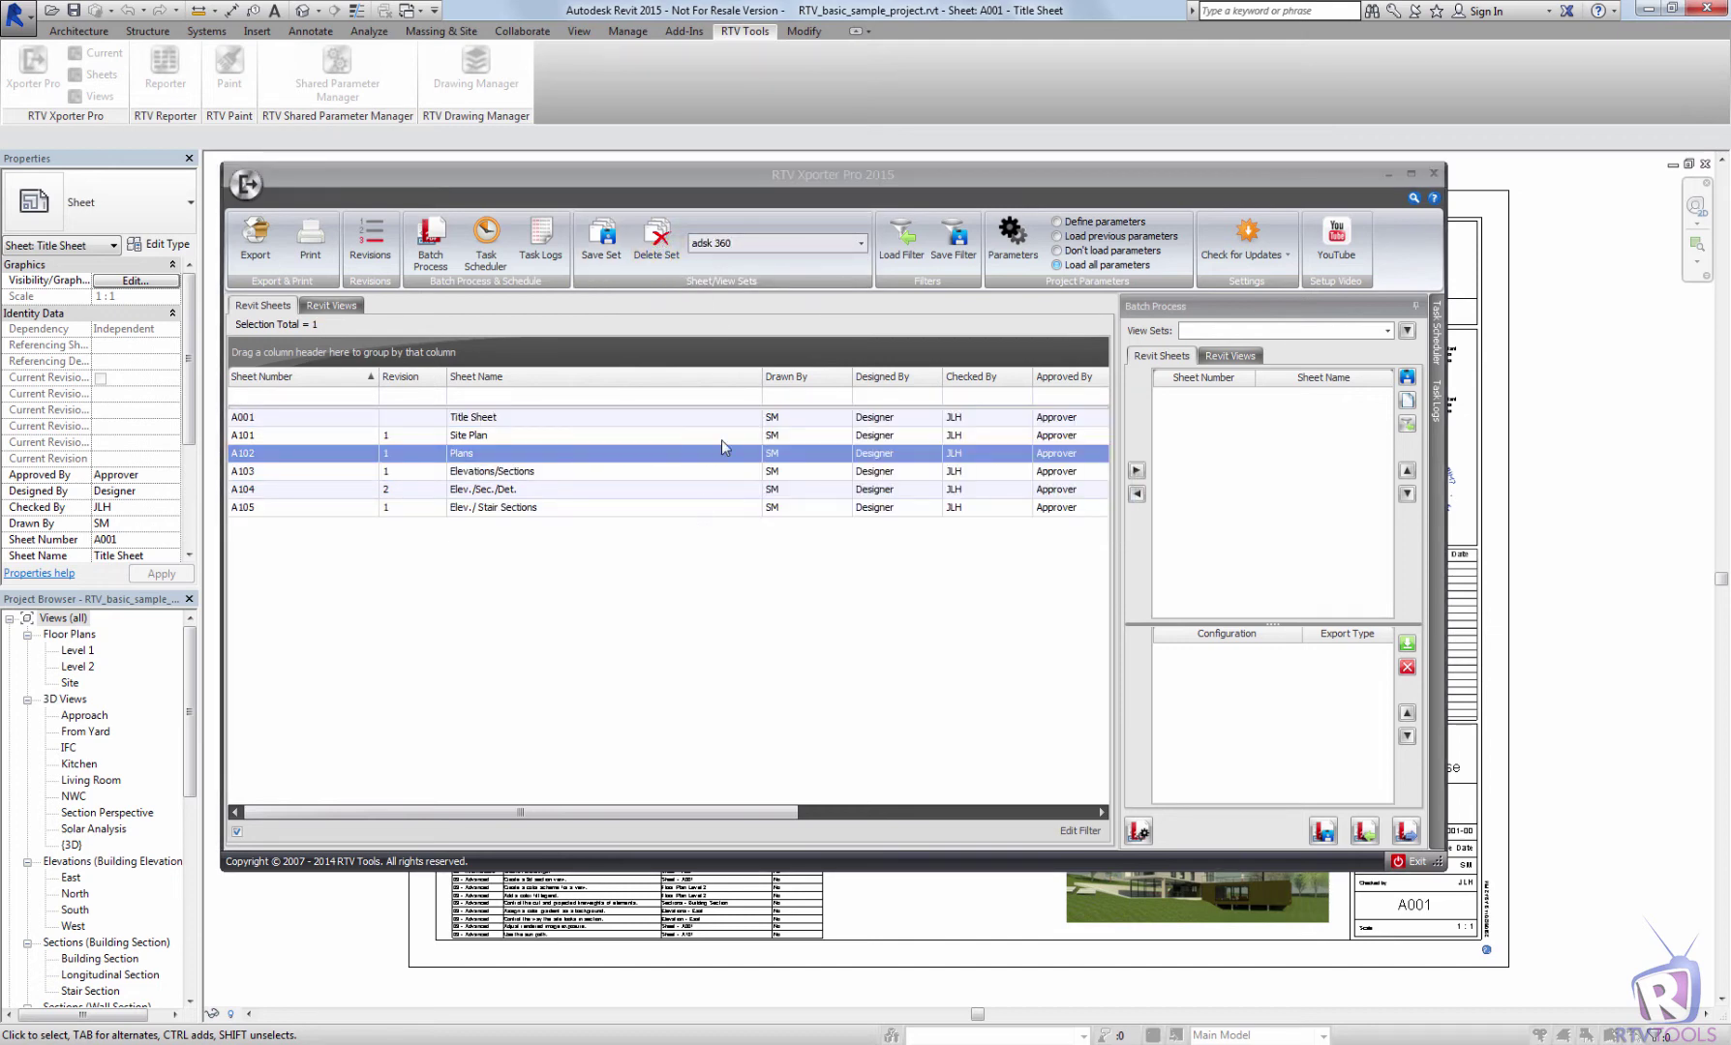
pyautogui.click(658, 435)
# Filter the sheet list by sheet number A103, look at the filter saving dialog without saving, and clear the filter
pyautogui.click(894, 257)
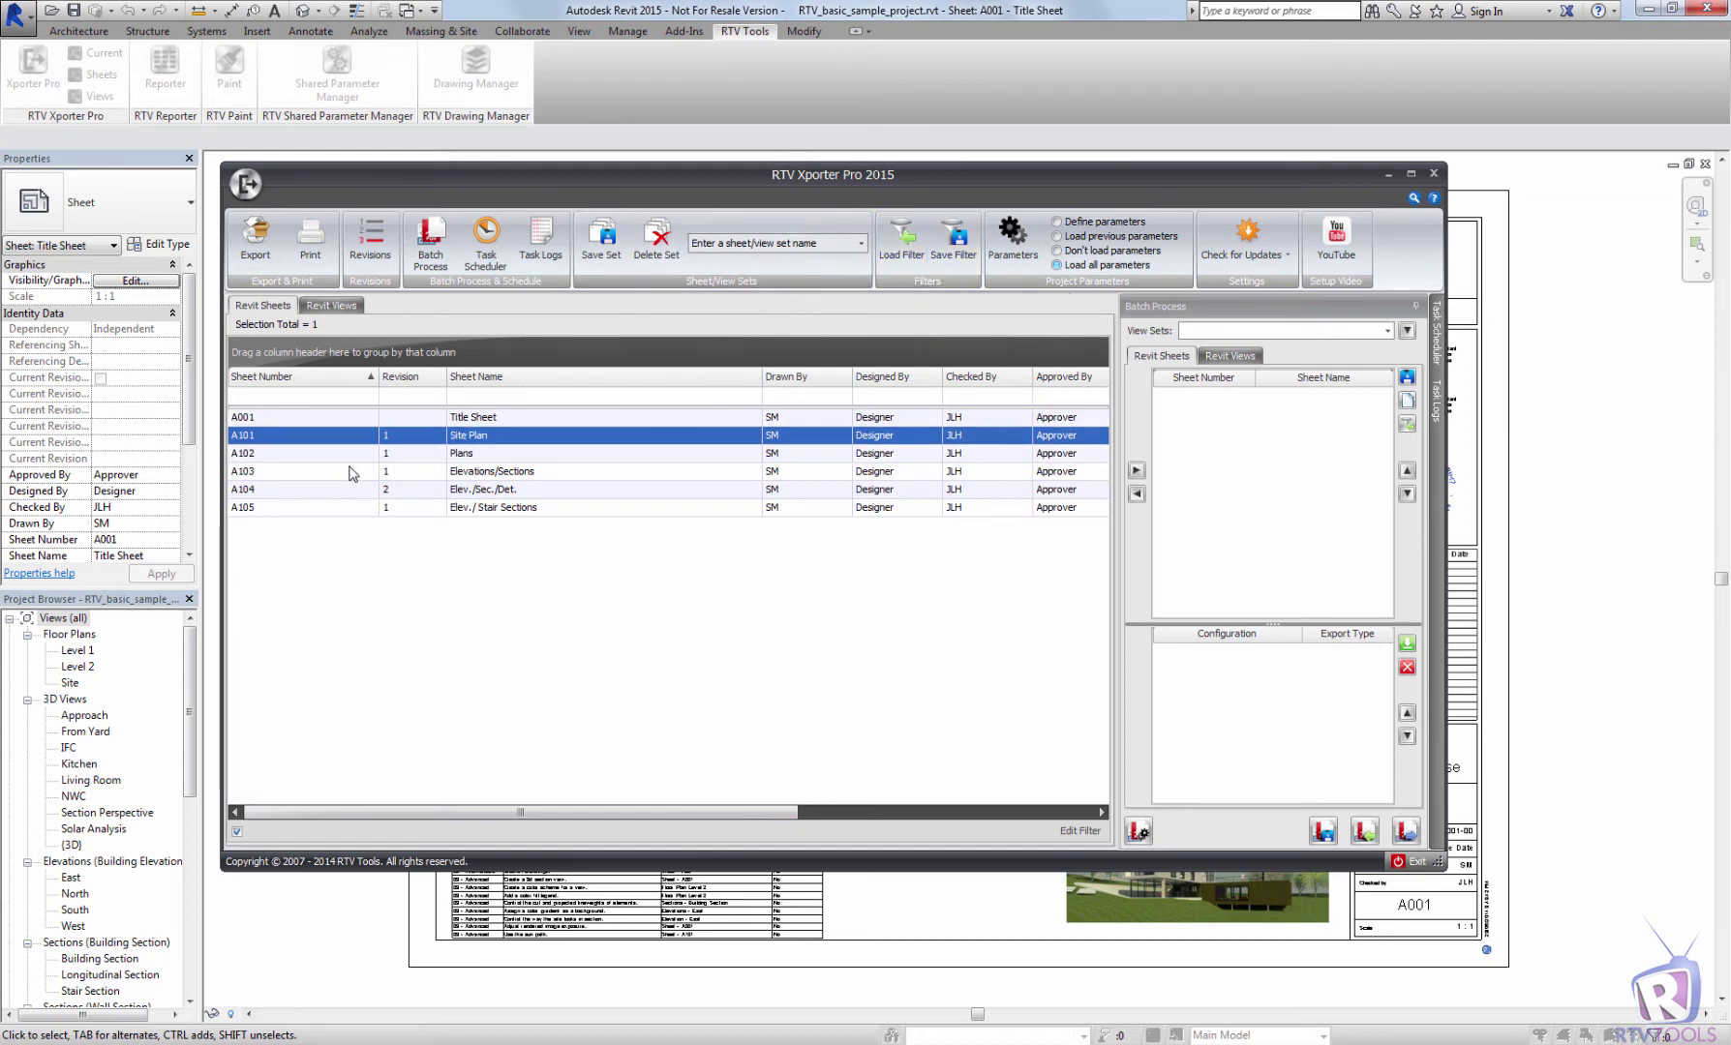
pyautogui.click(298, 397)
pyautogui.write('A103')
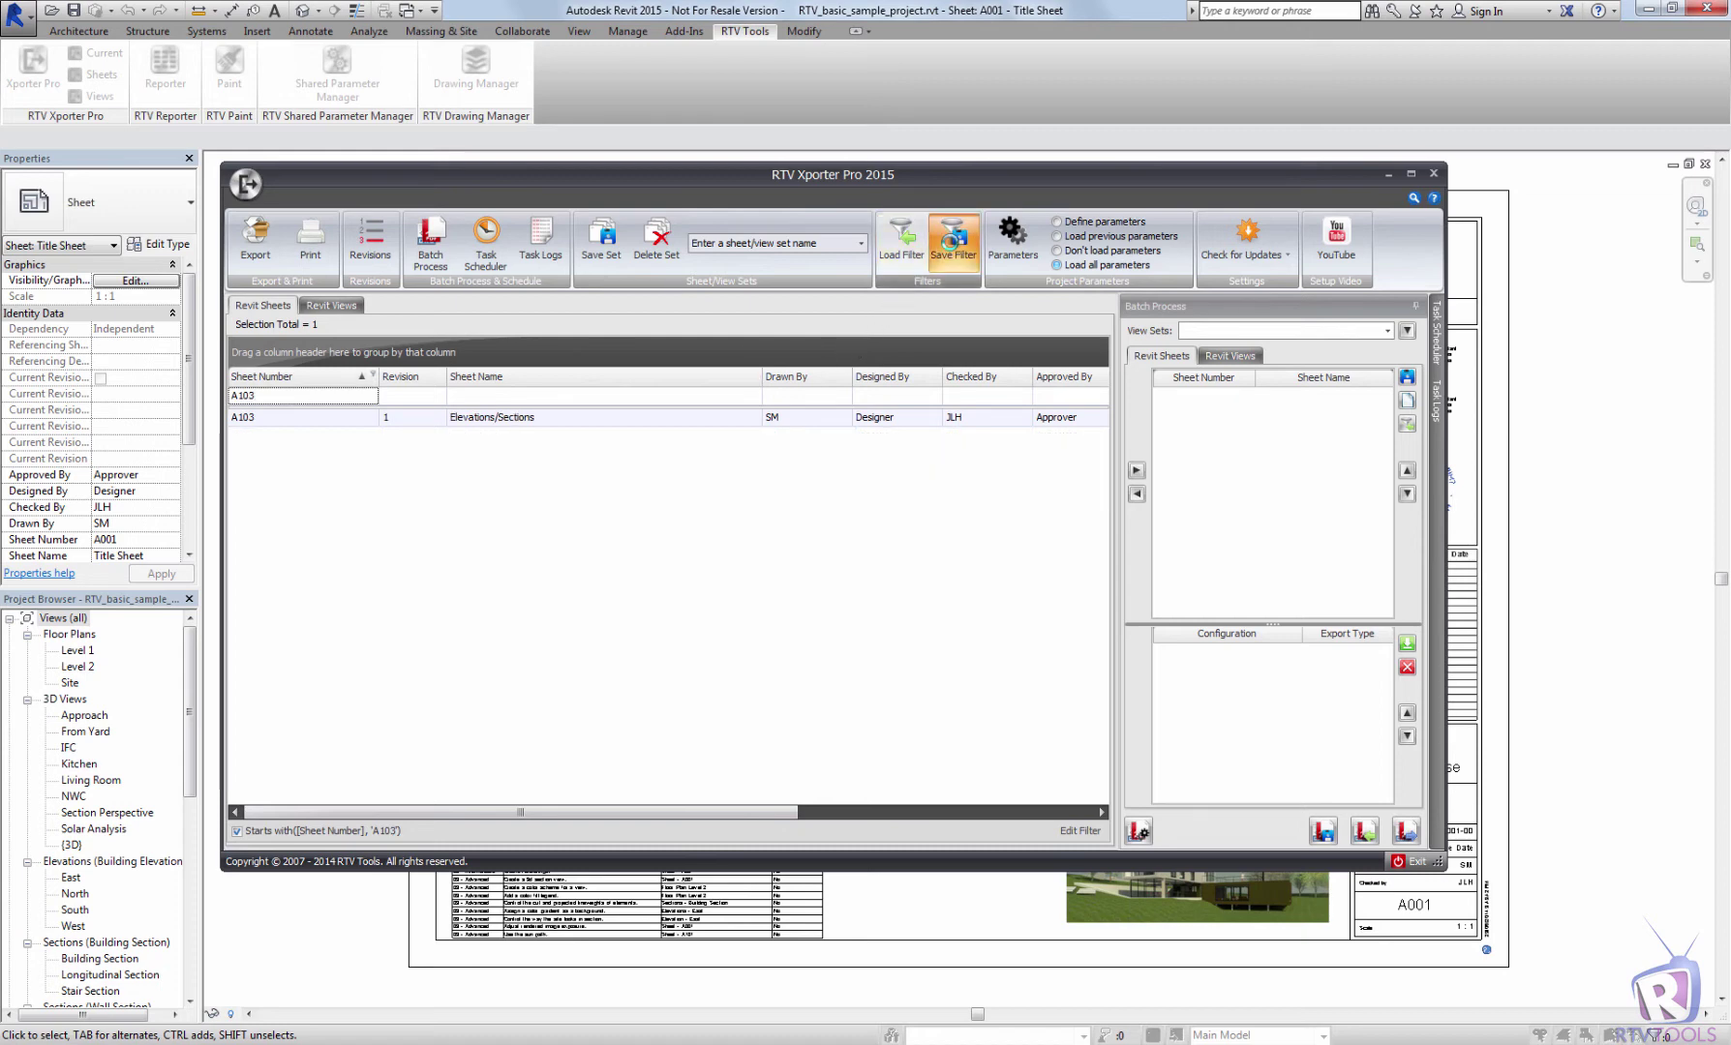
pyautogui.click(953, 240)
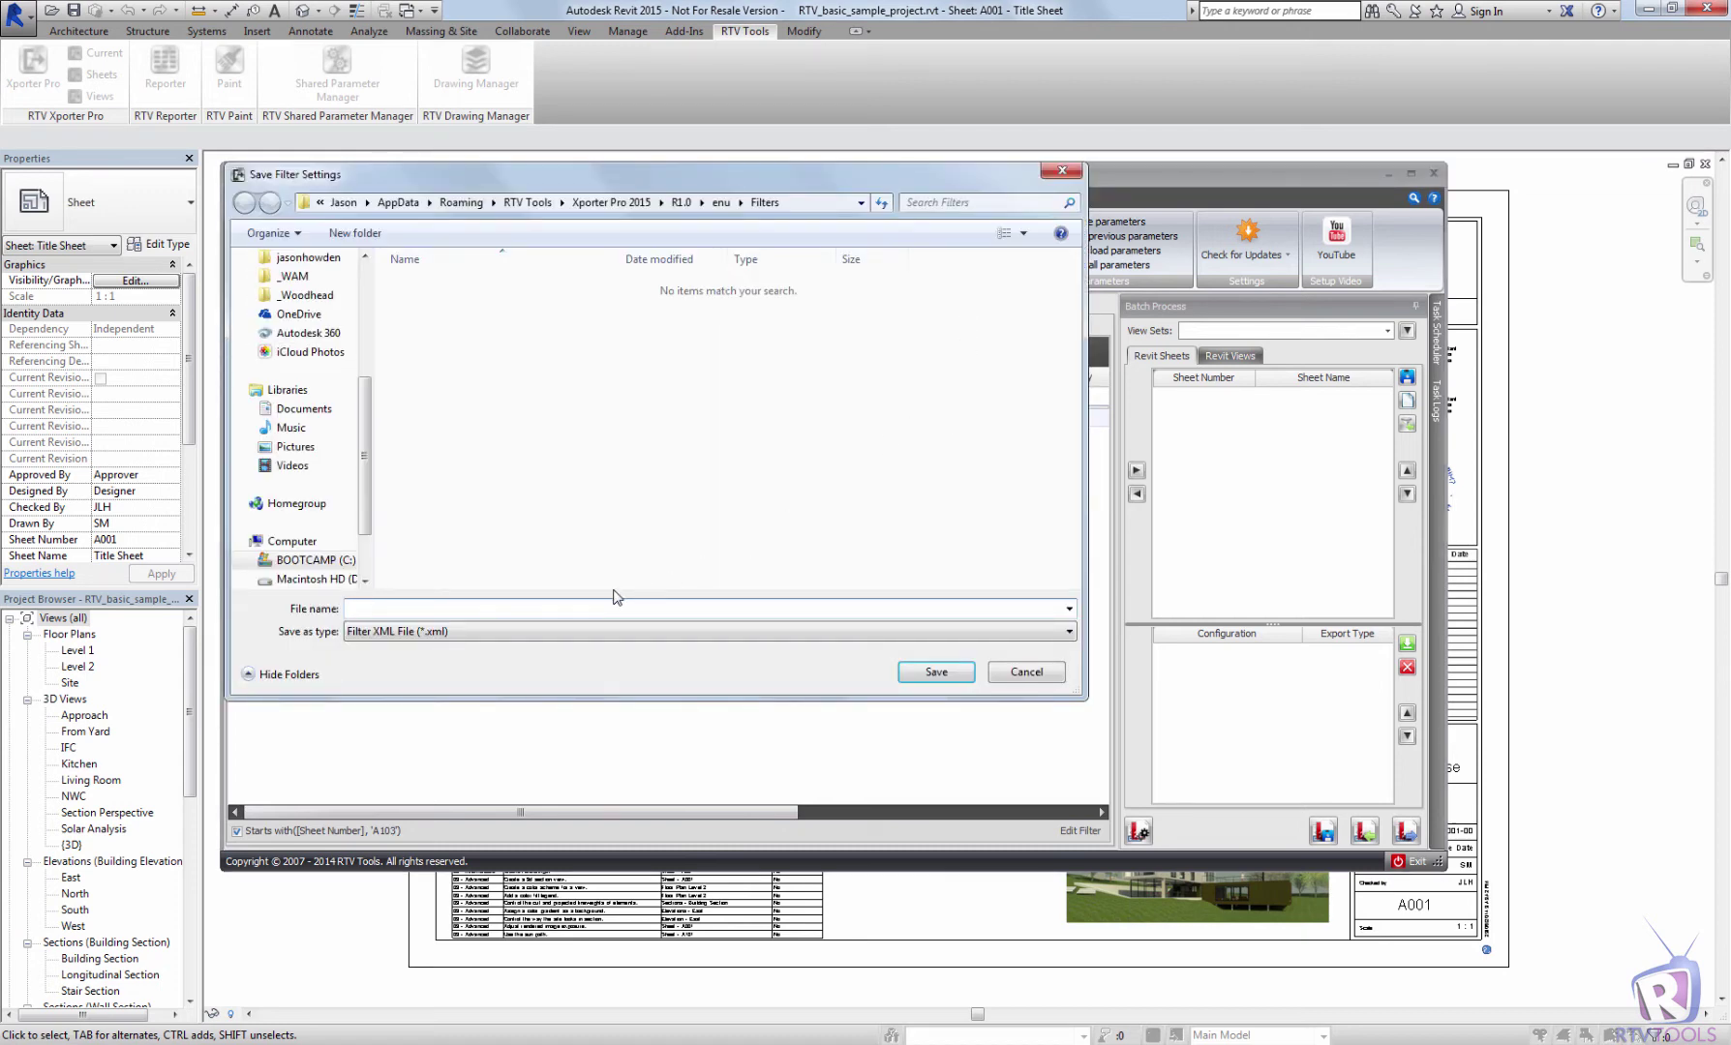
pyautogui.click(1024, 673)
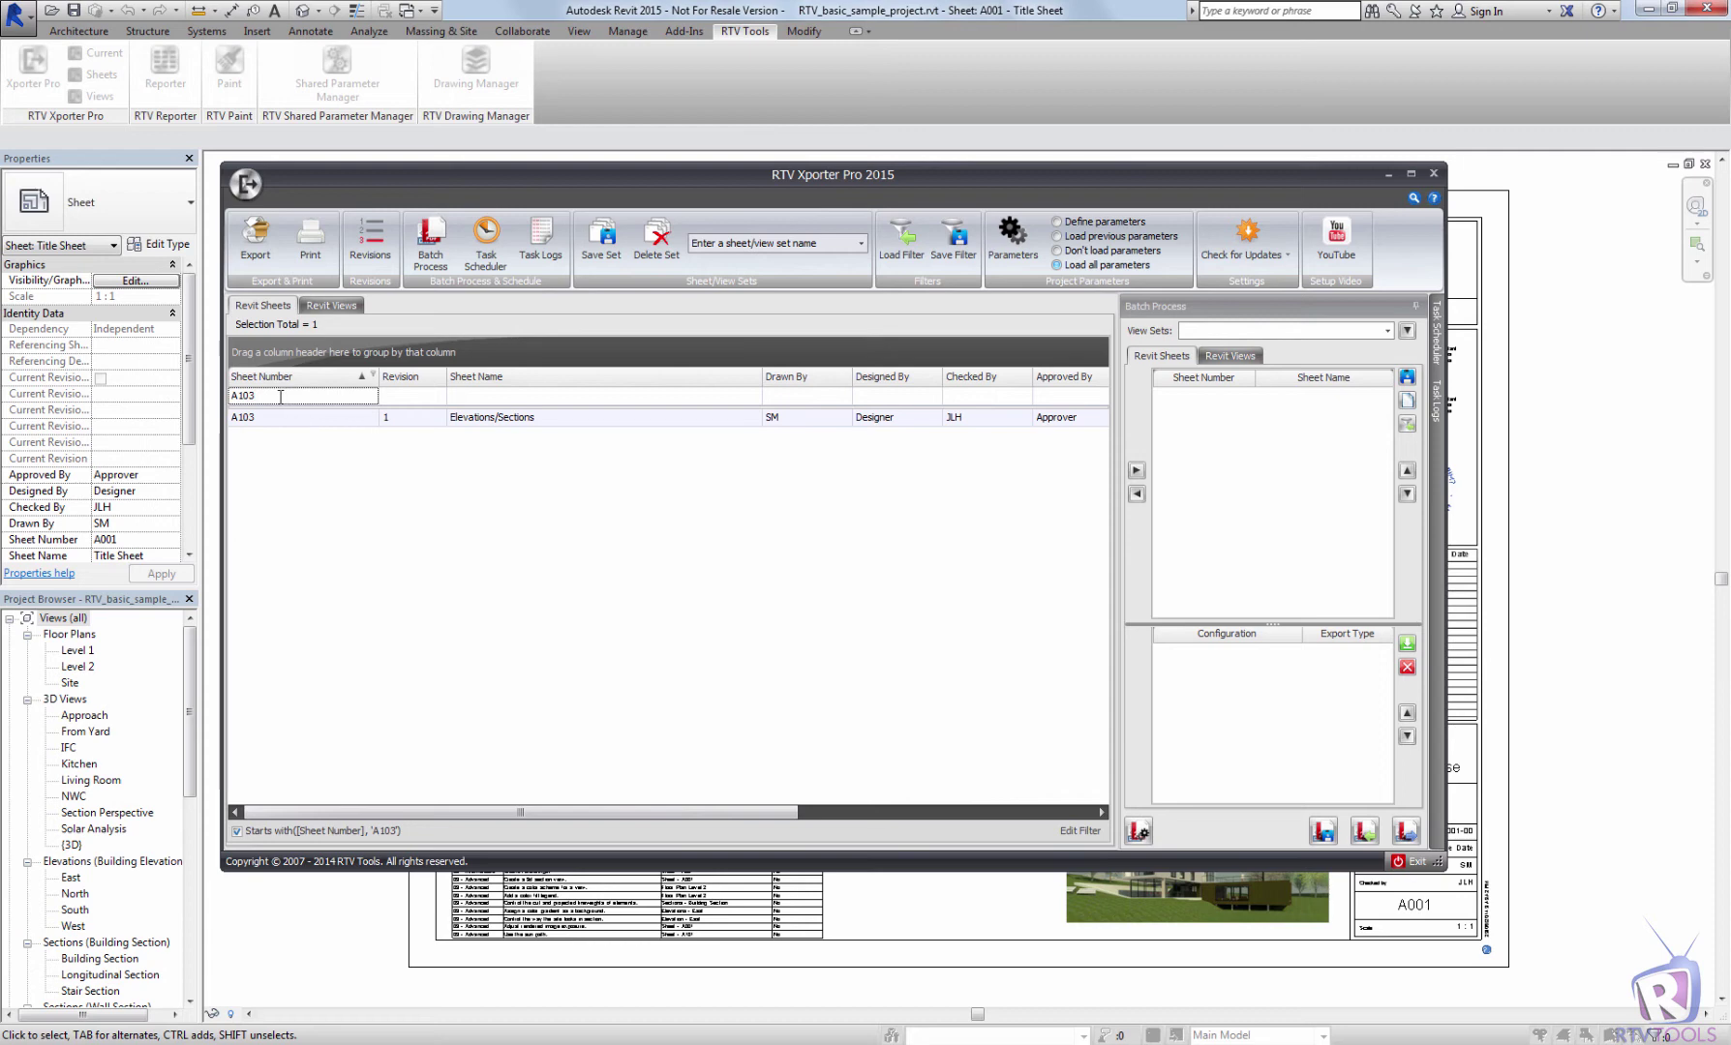
pyautogui.moveTo(281, 395); pyautogui.dragTo(205, 388)
pyautogui.press('BackSpace')
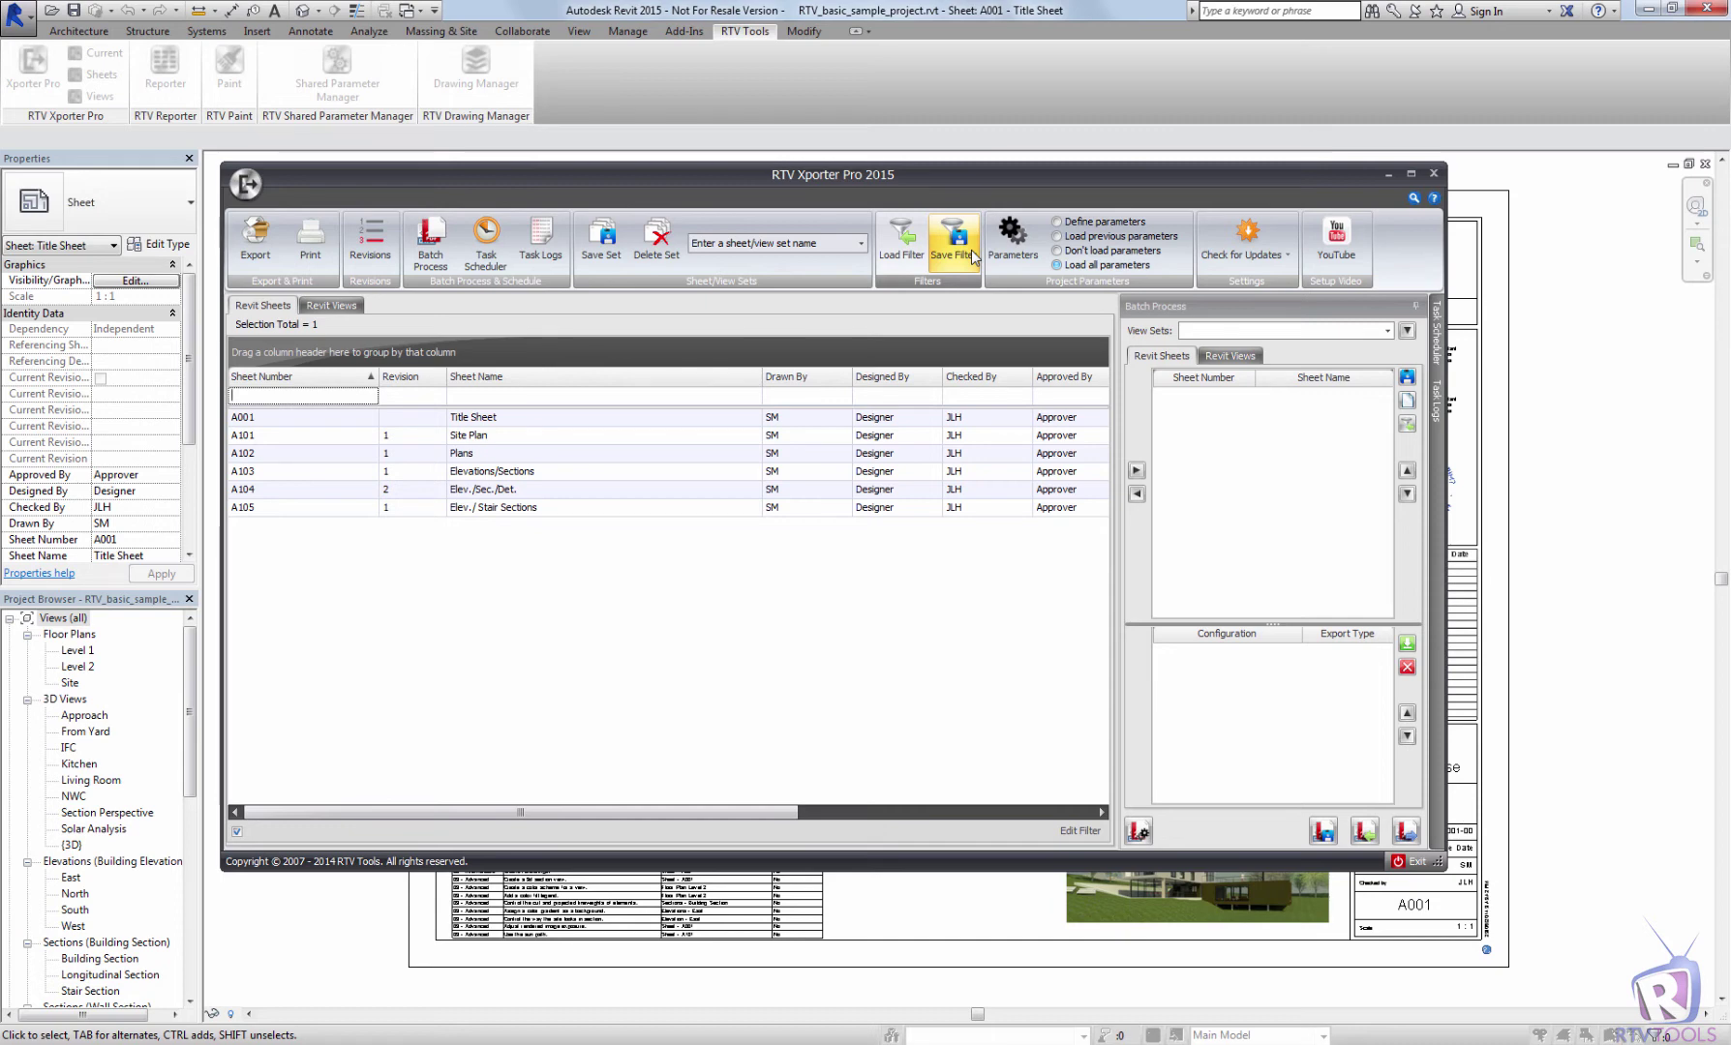
# Open the project parameters, toggle Learning Content on and off for sheets and views, and cancel
pyautogui.click(1009, 269)
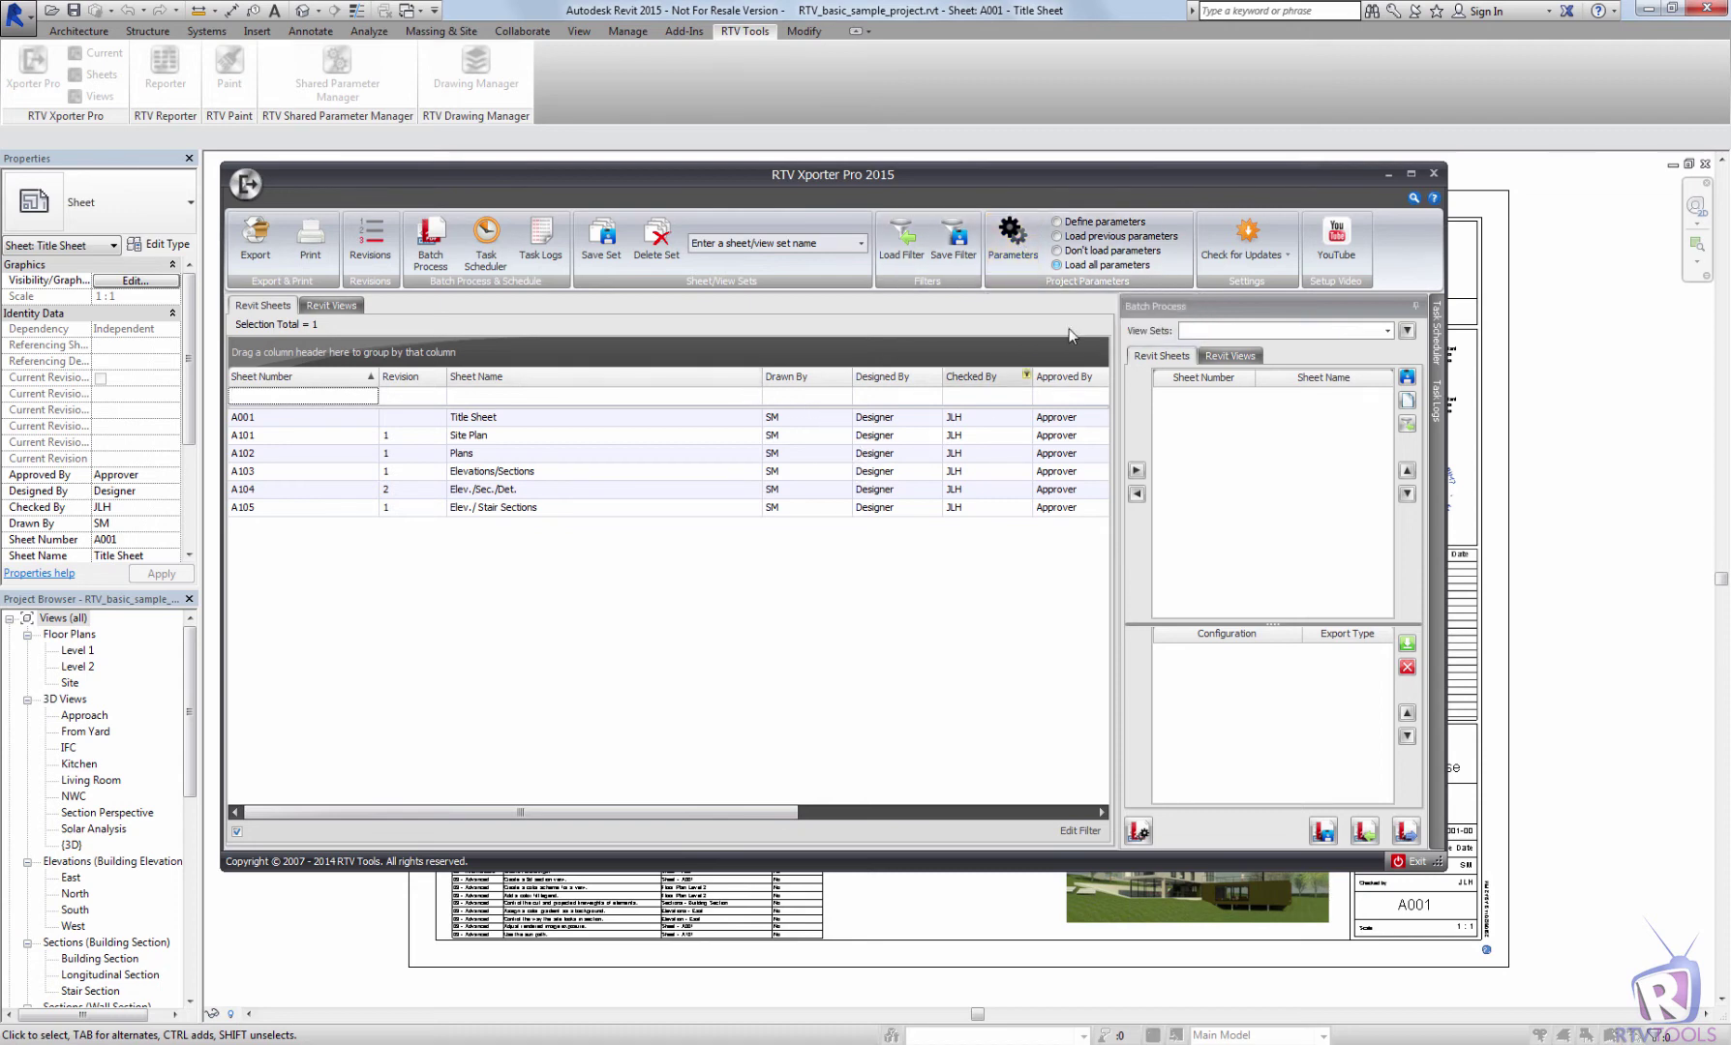
pyautogui.moveTo(1076, 277)
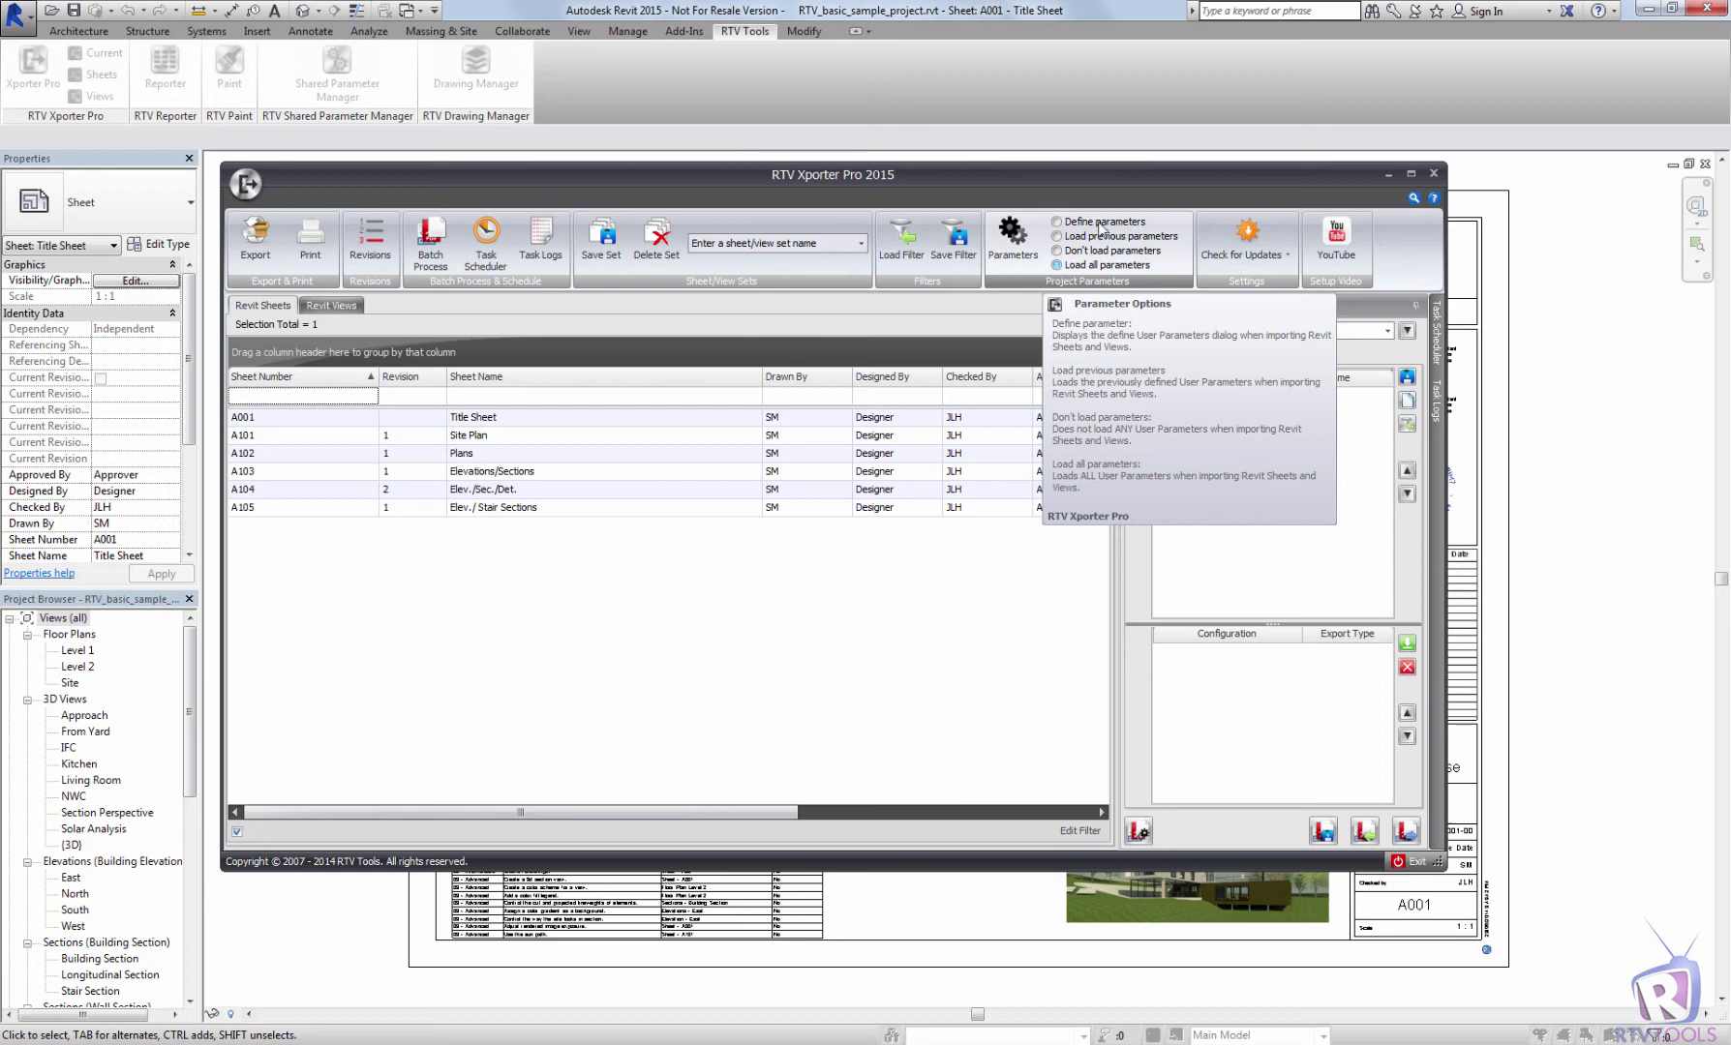
pyautogui.click(1072, 224)
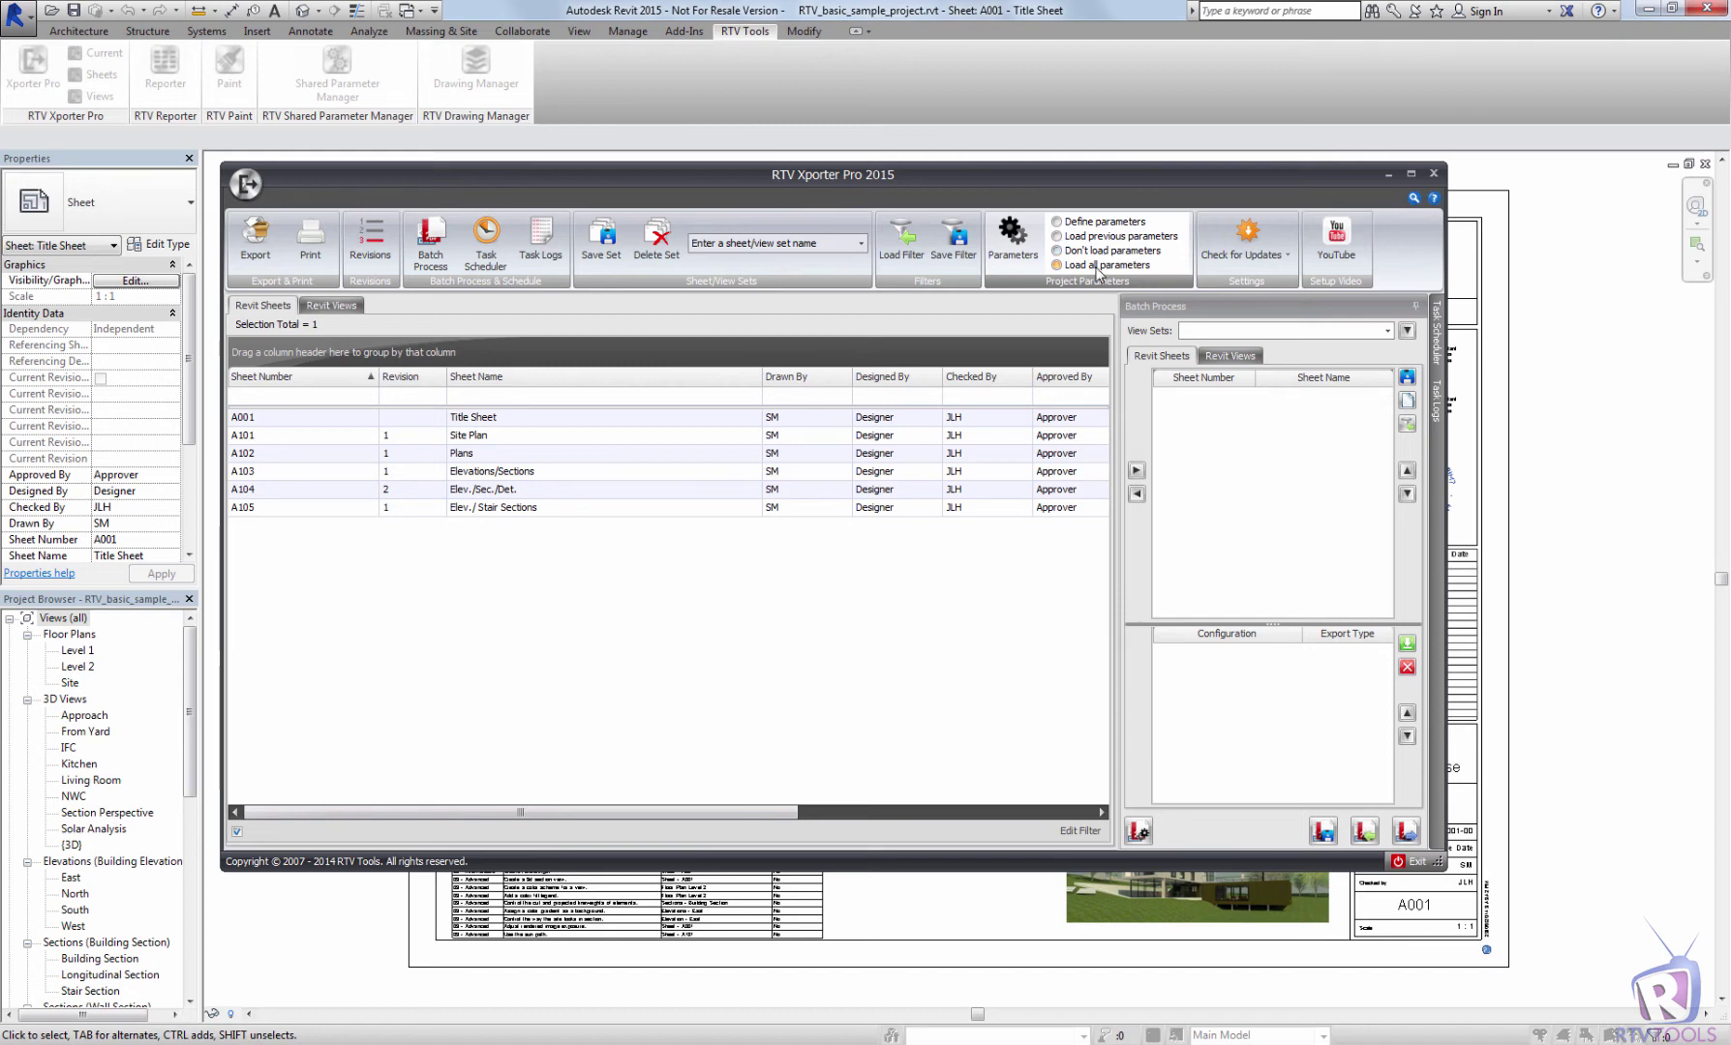
pyautogui.click(1013, 250)
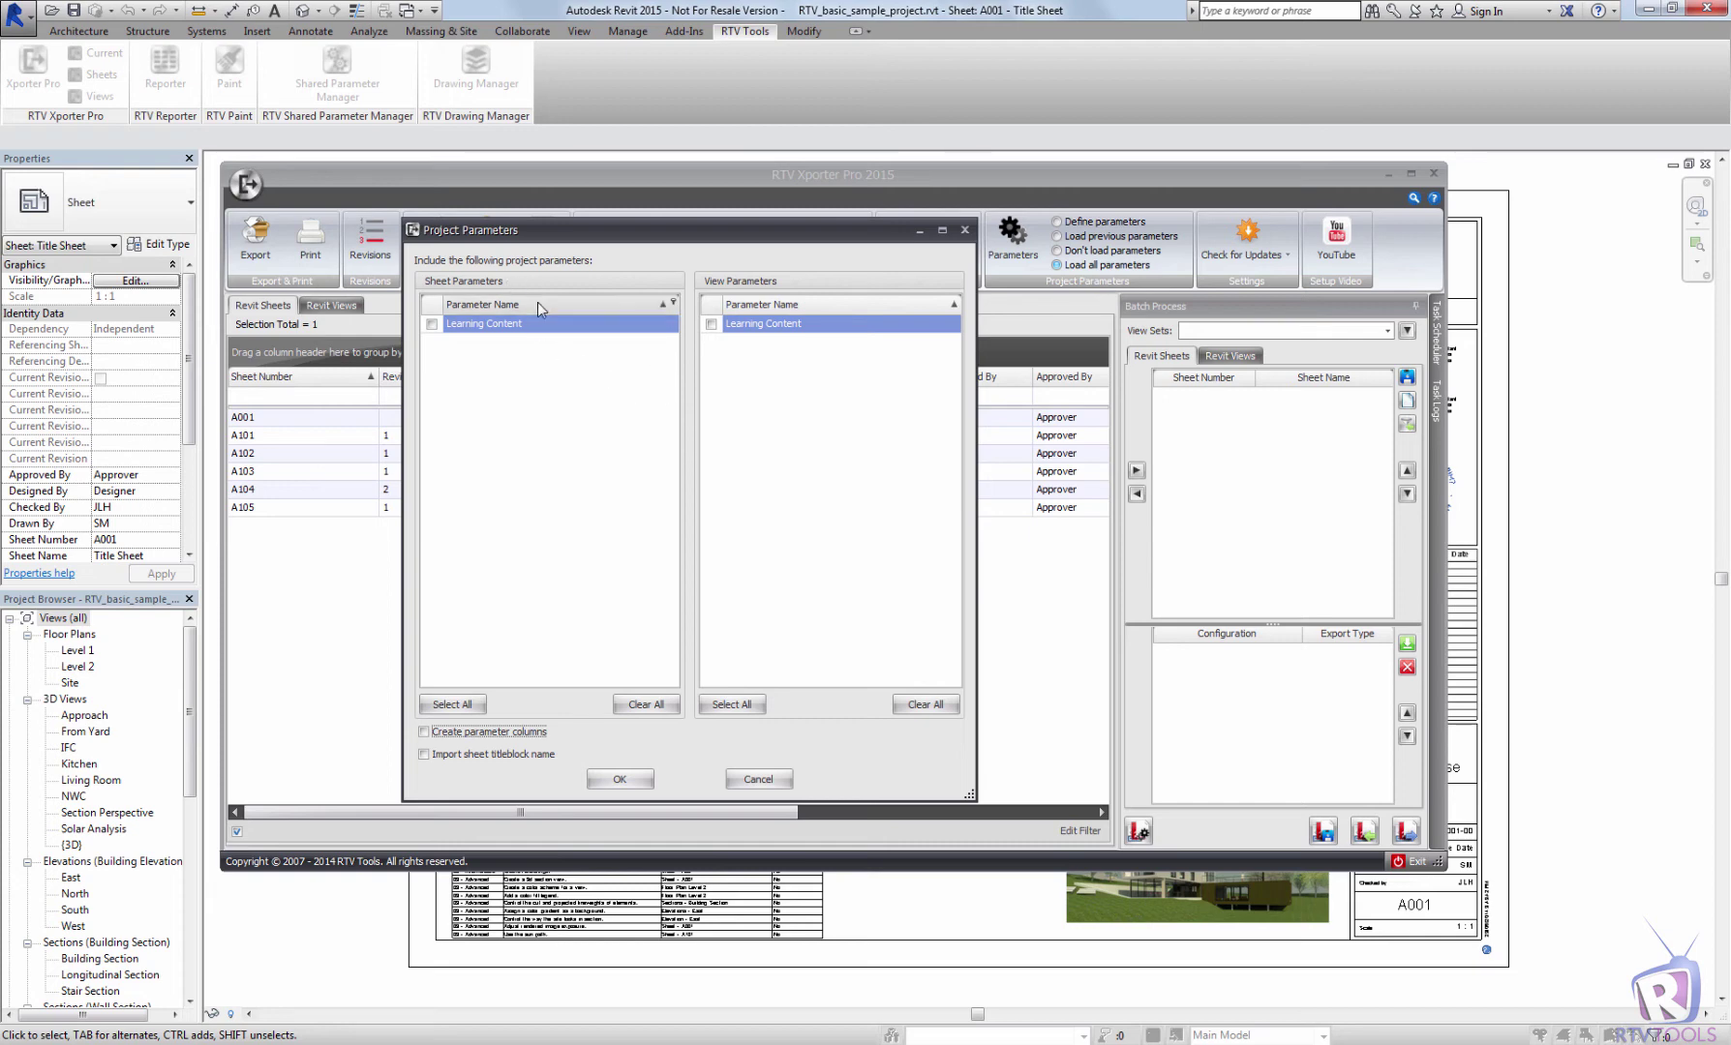
pyautogui.click(431, 325)
pyautogui.click(712, 325)
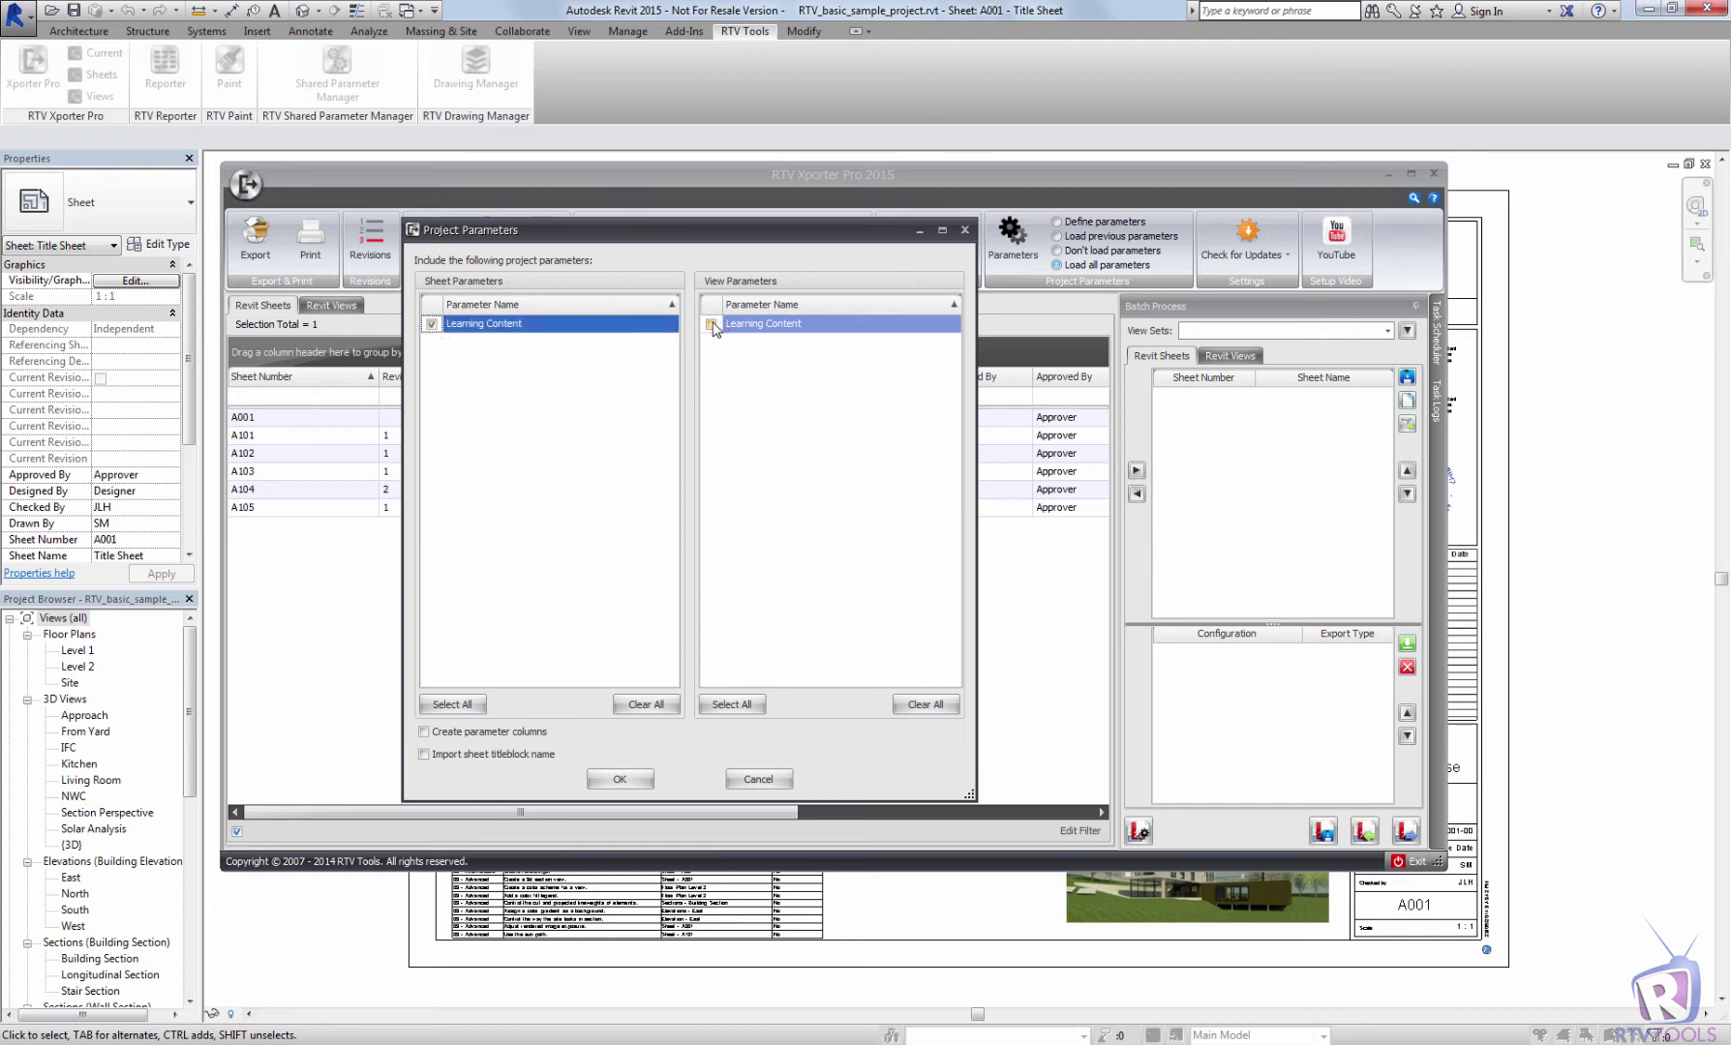
pyautogui.click(432, 325)
pyautogui.click(712, 325)
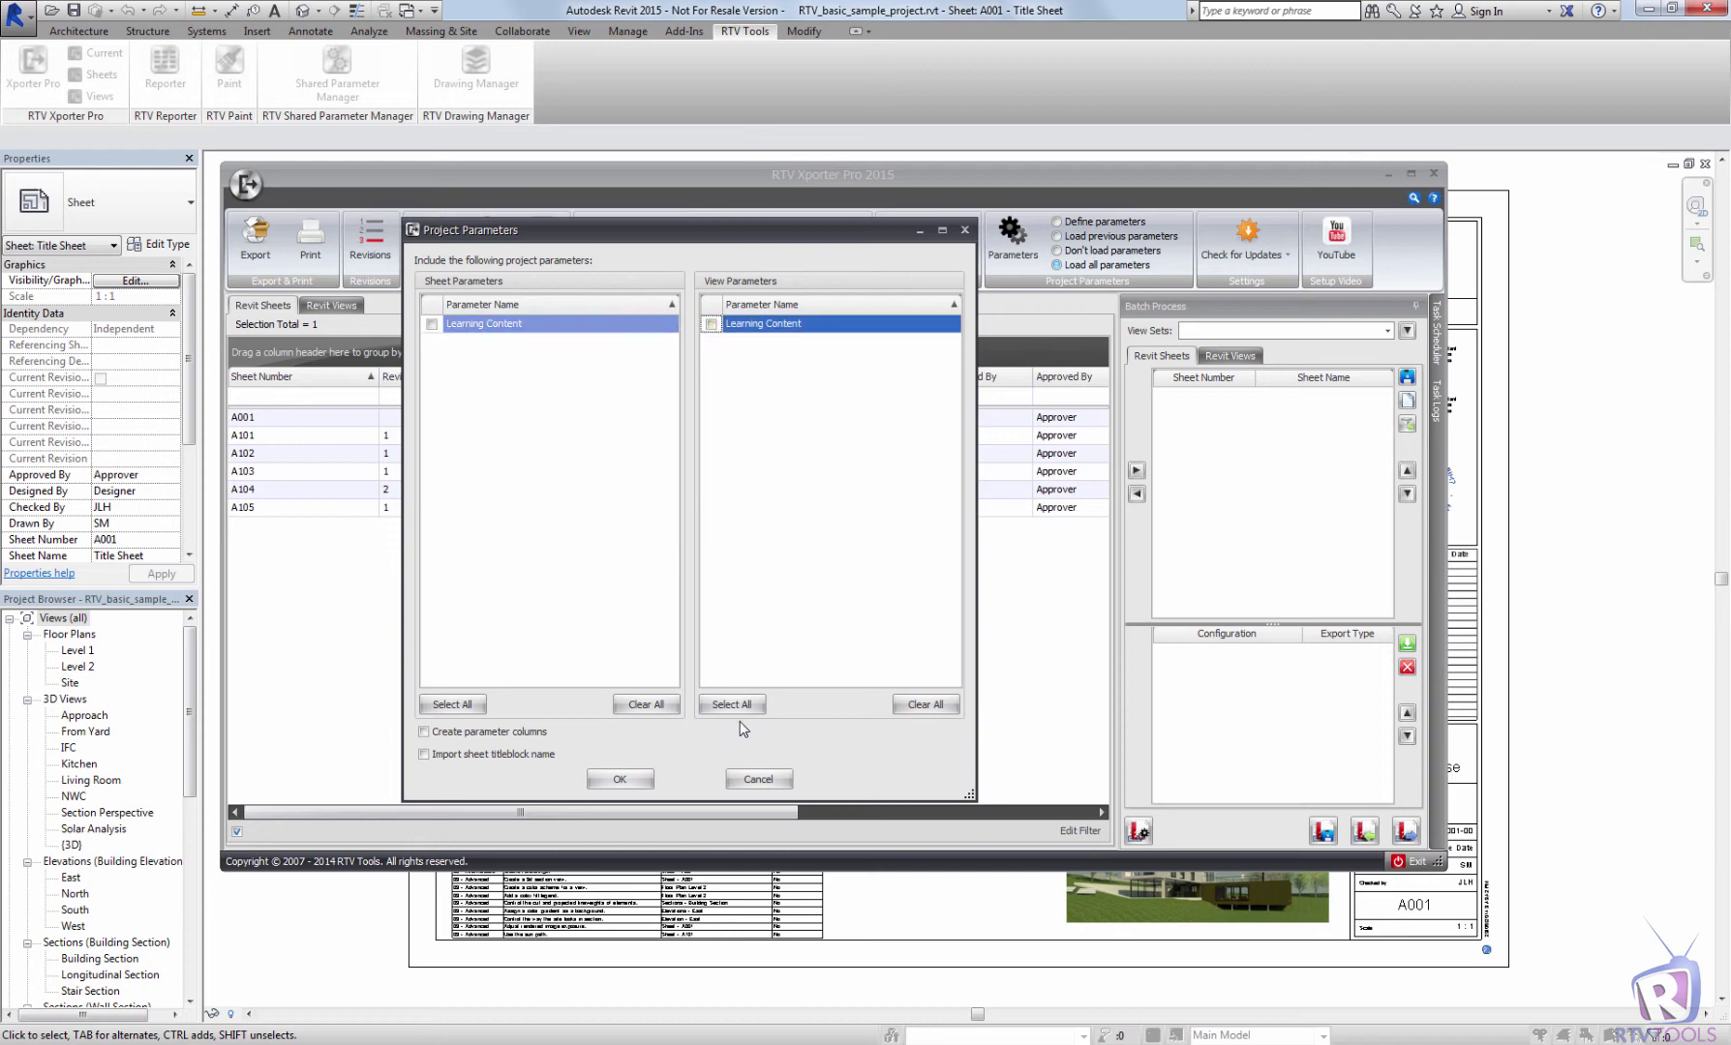
pyautogui.click(759, 780)
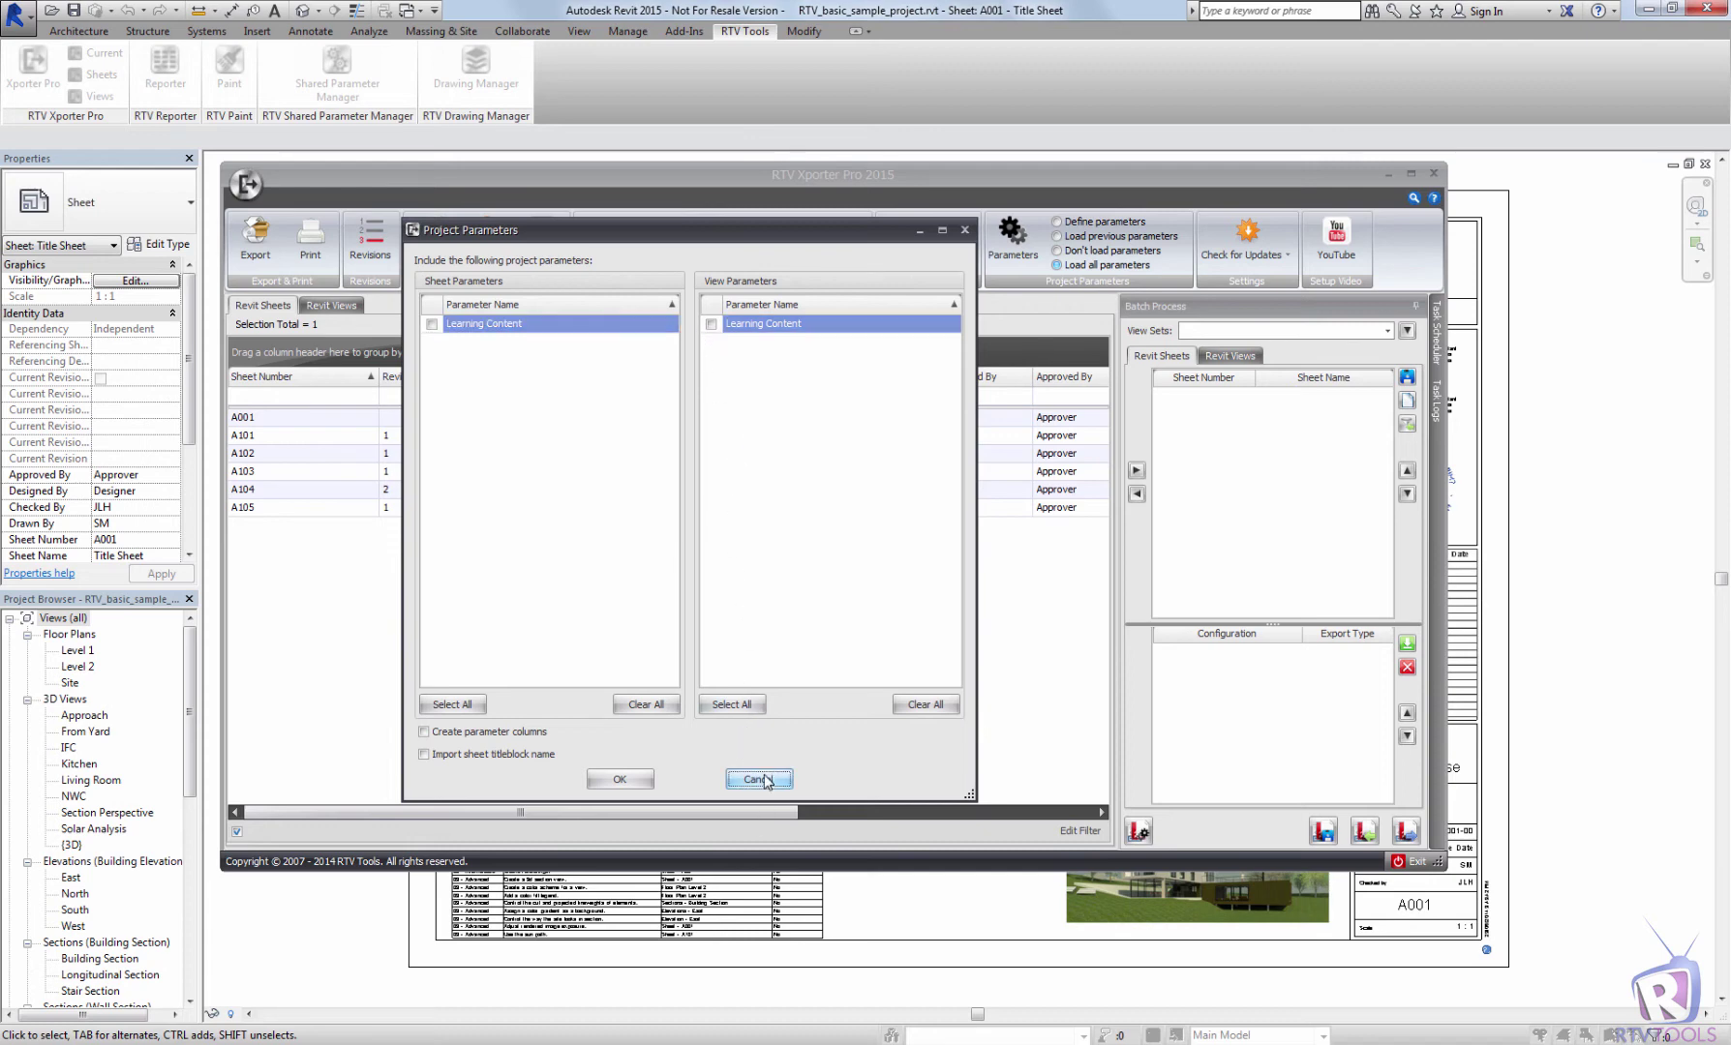
# View the add-in's licensing details and licence agreement, and close them
pyautogui.click(1255, 258)
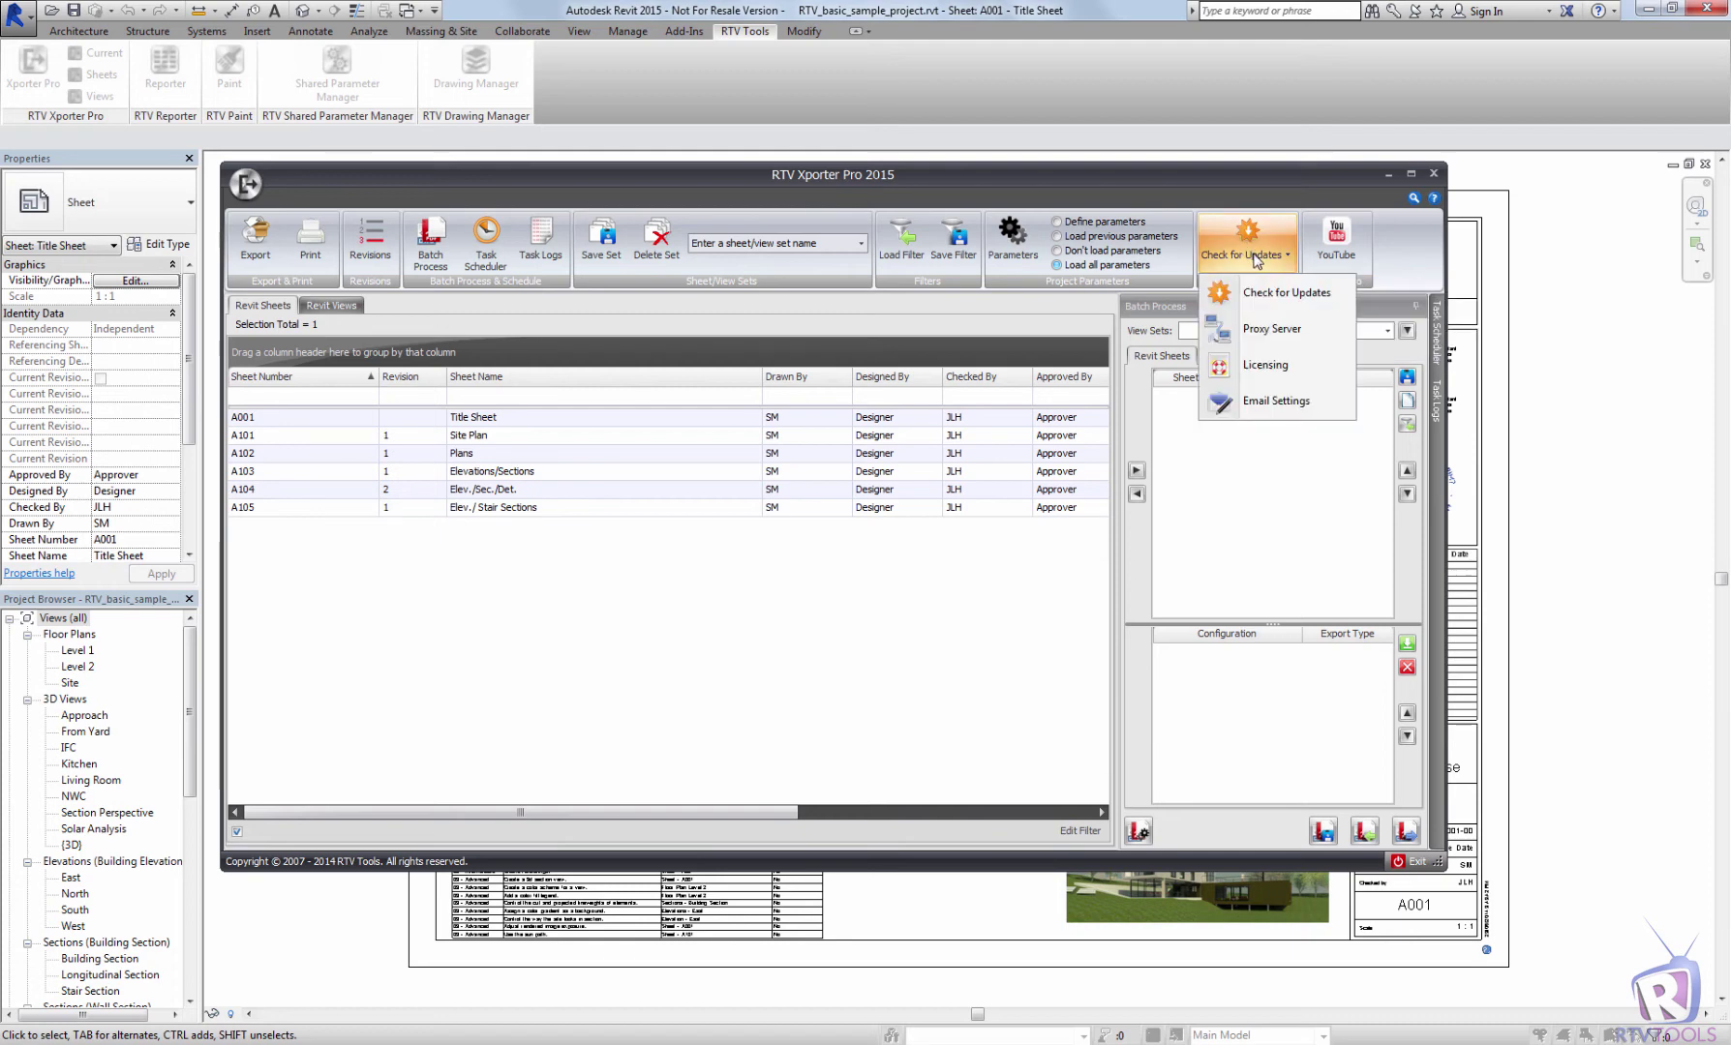
pyautogui.click(1264, 373)
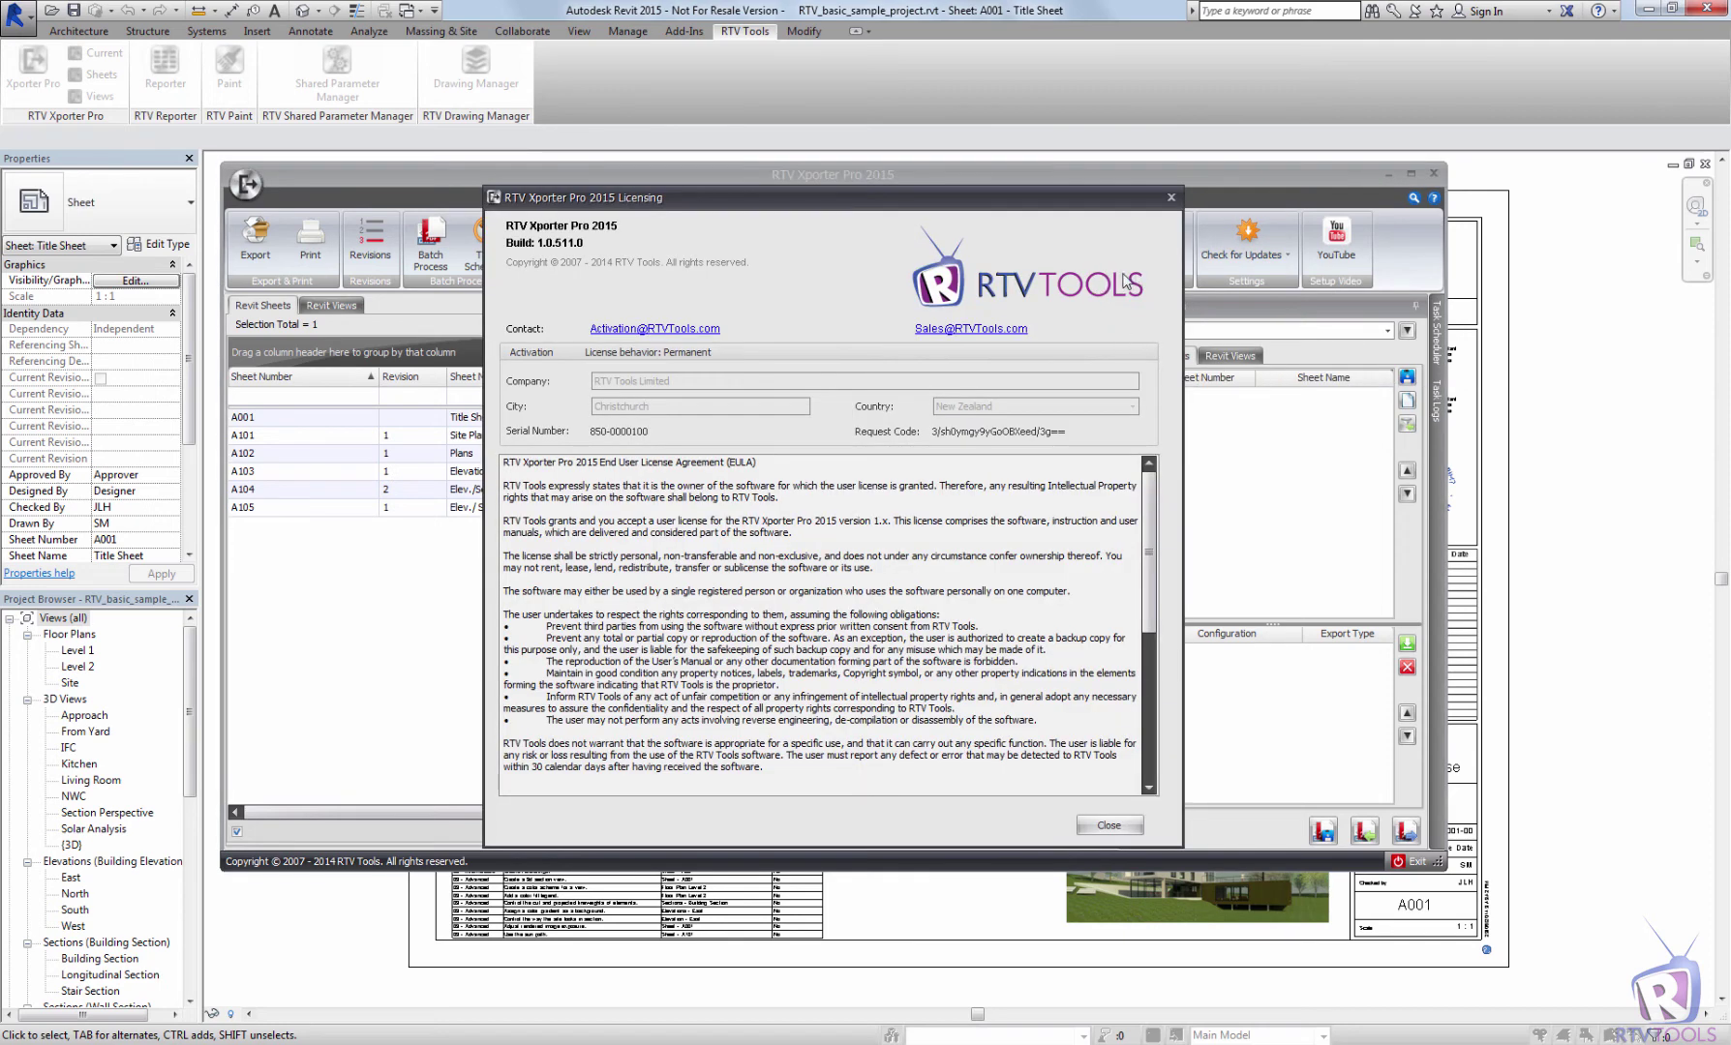
pyautogui.click(1171, 197)
# Open the email notification settings, try to accept them without a sender, and cancel them
pyautogui.click(1279, 255)
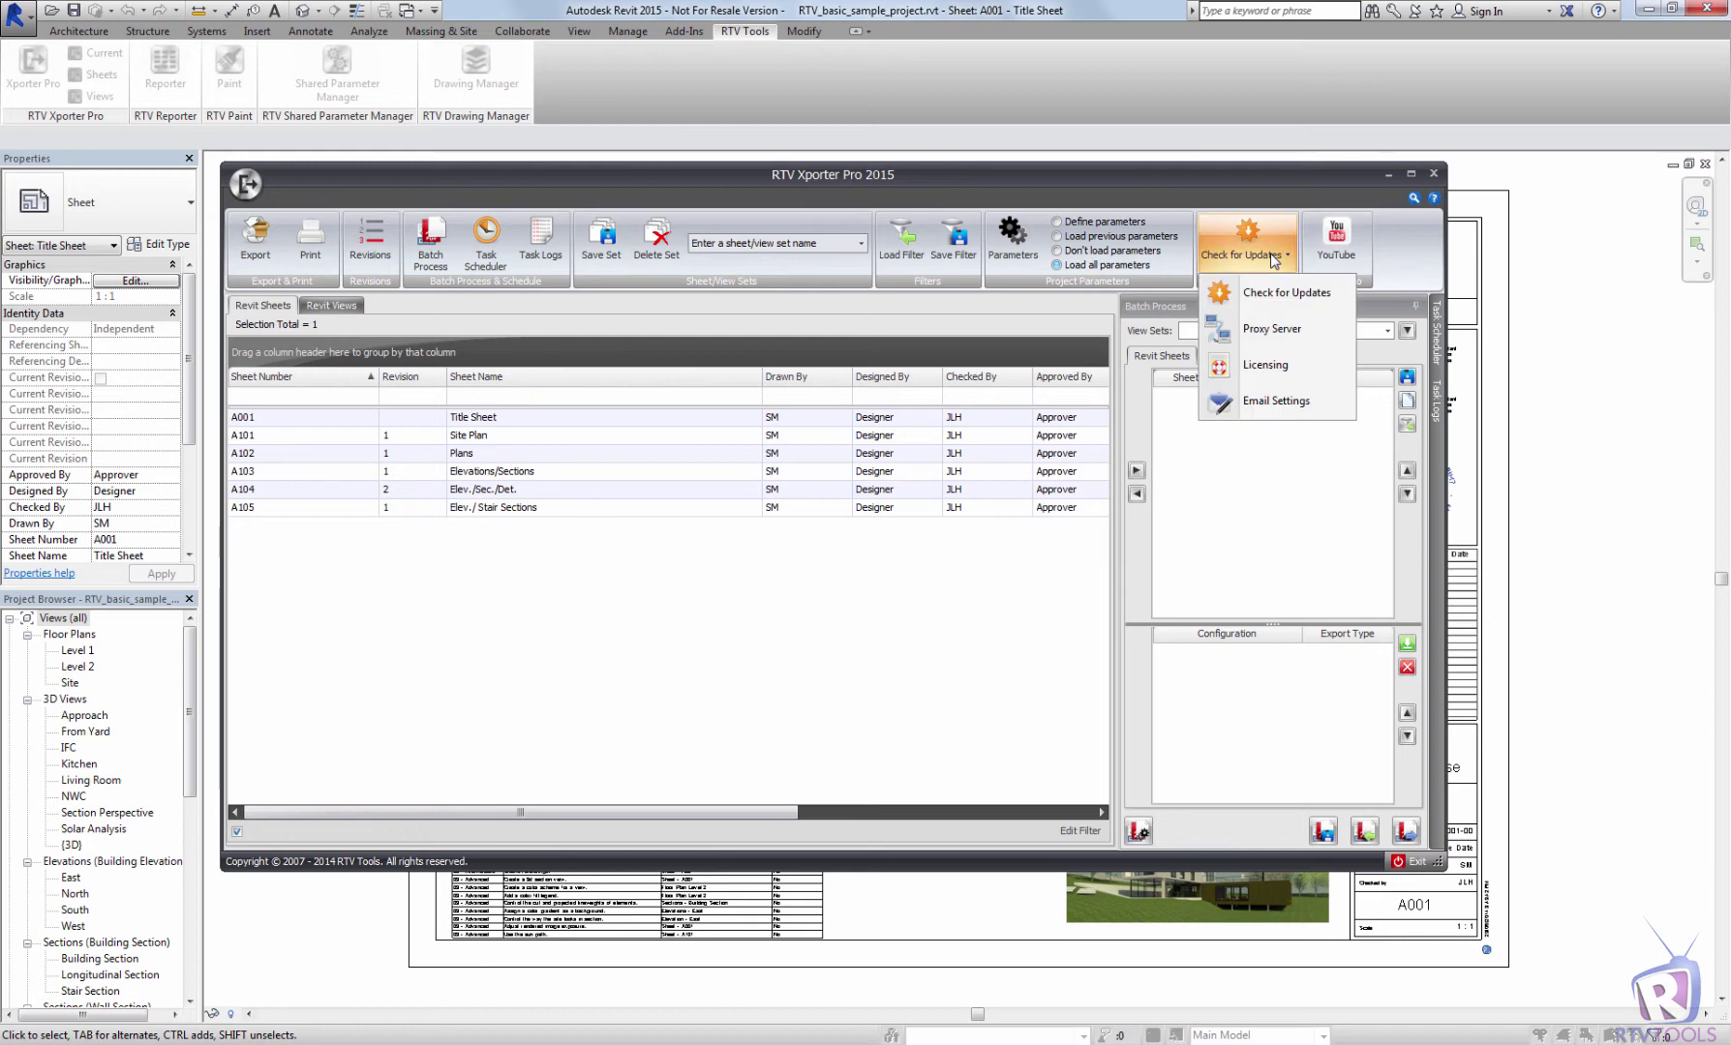
pyautogui.click(1274, 413)
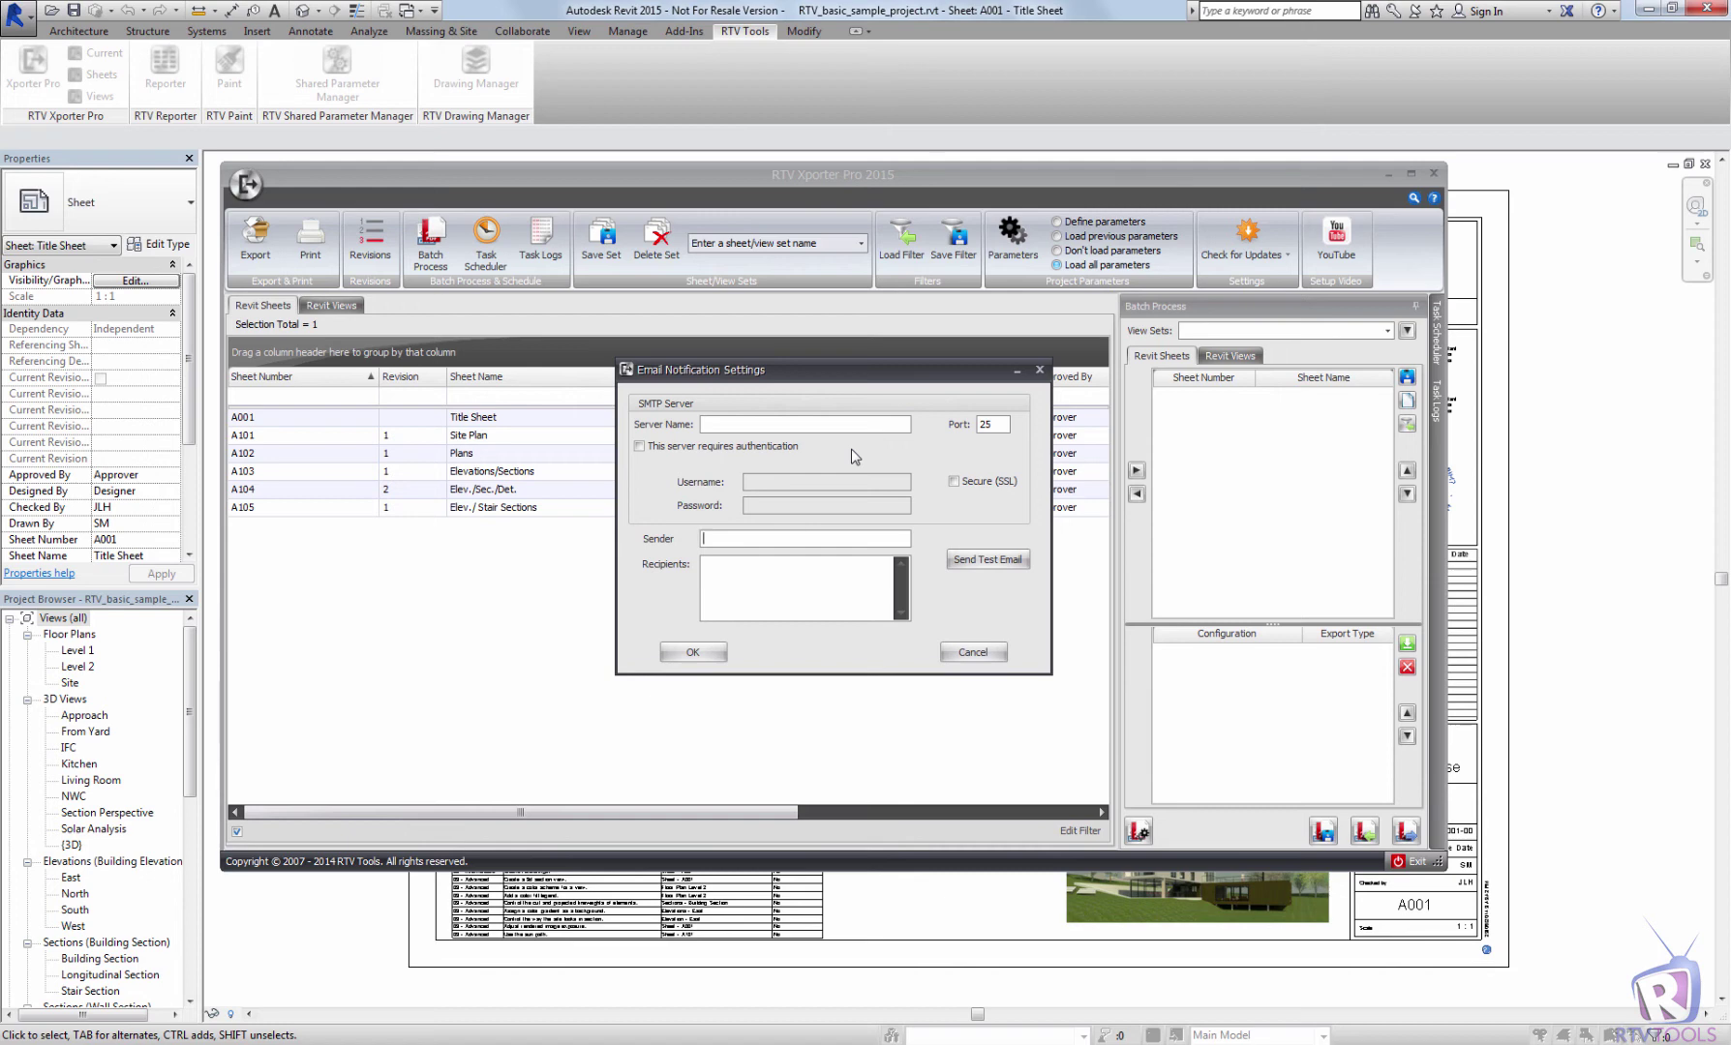
pyautogui.click(693, 652)
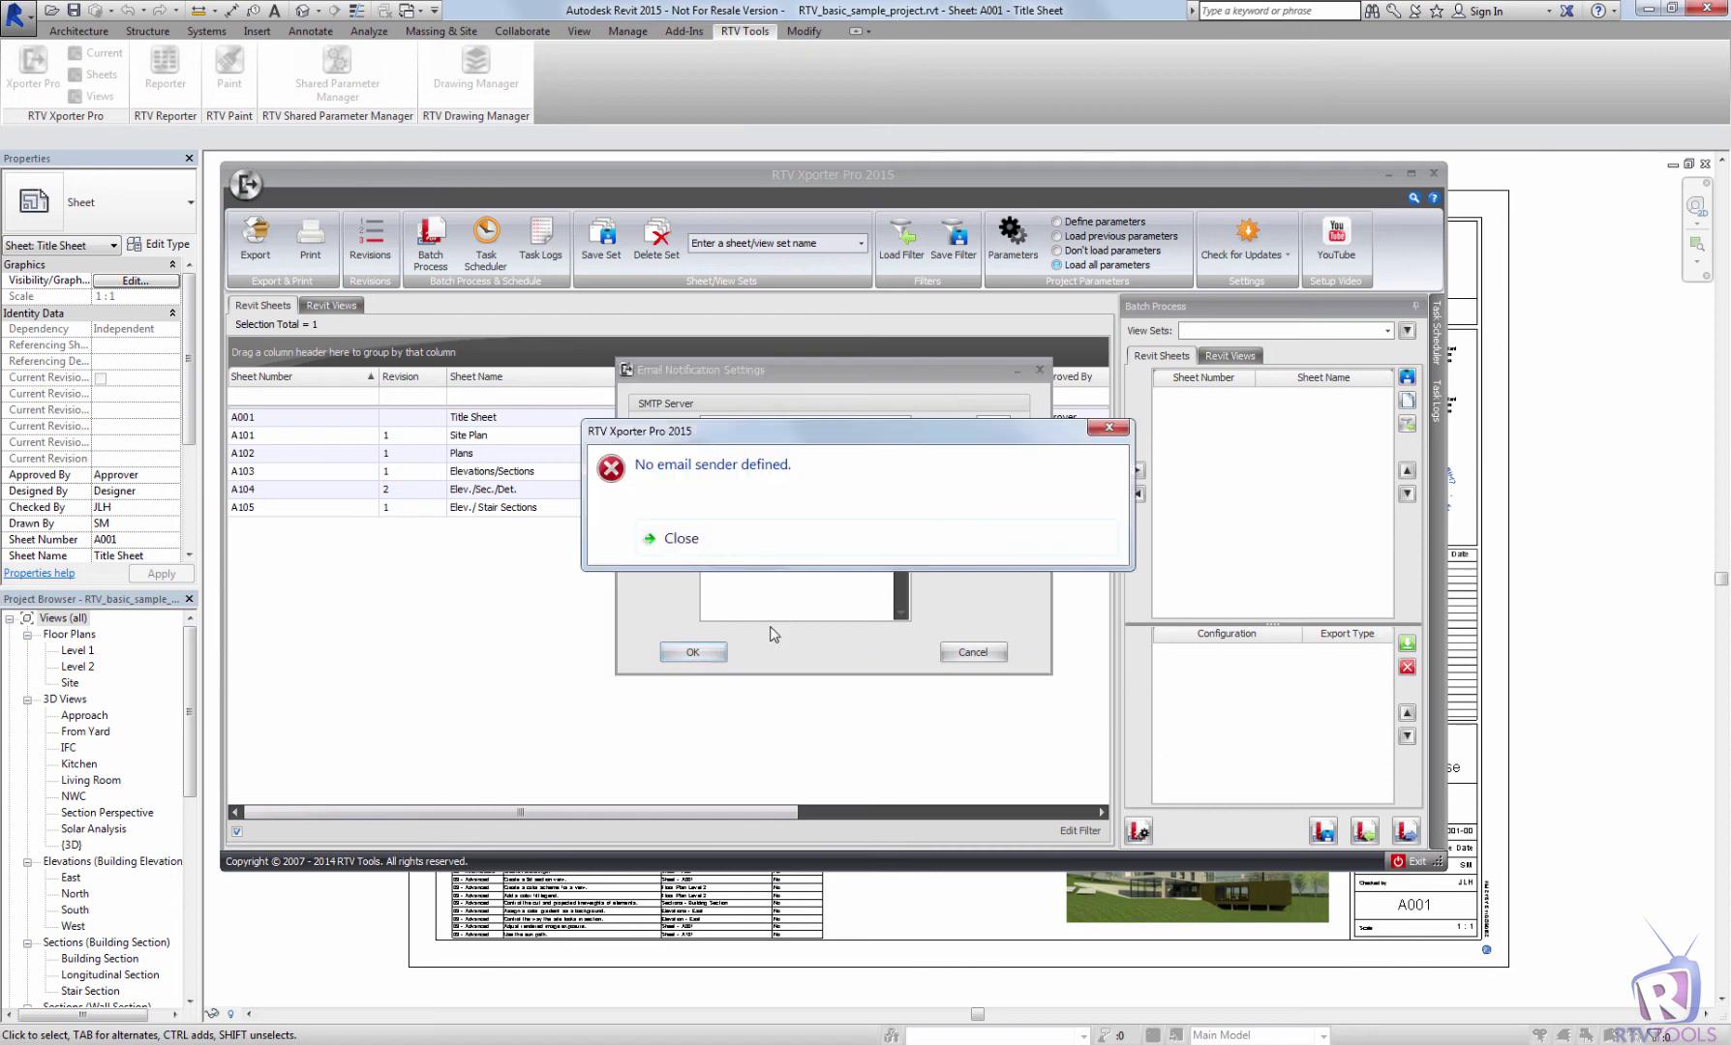
pyautogui.click(654, 539)
pyautogui.click(945, 652)
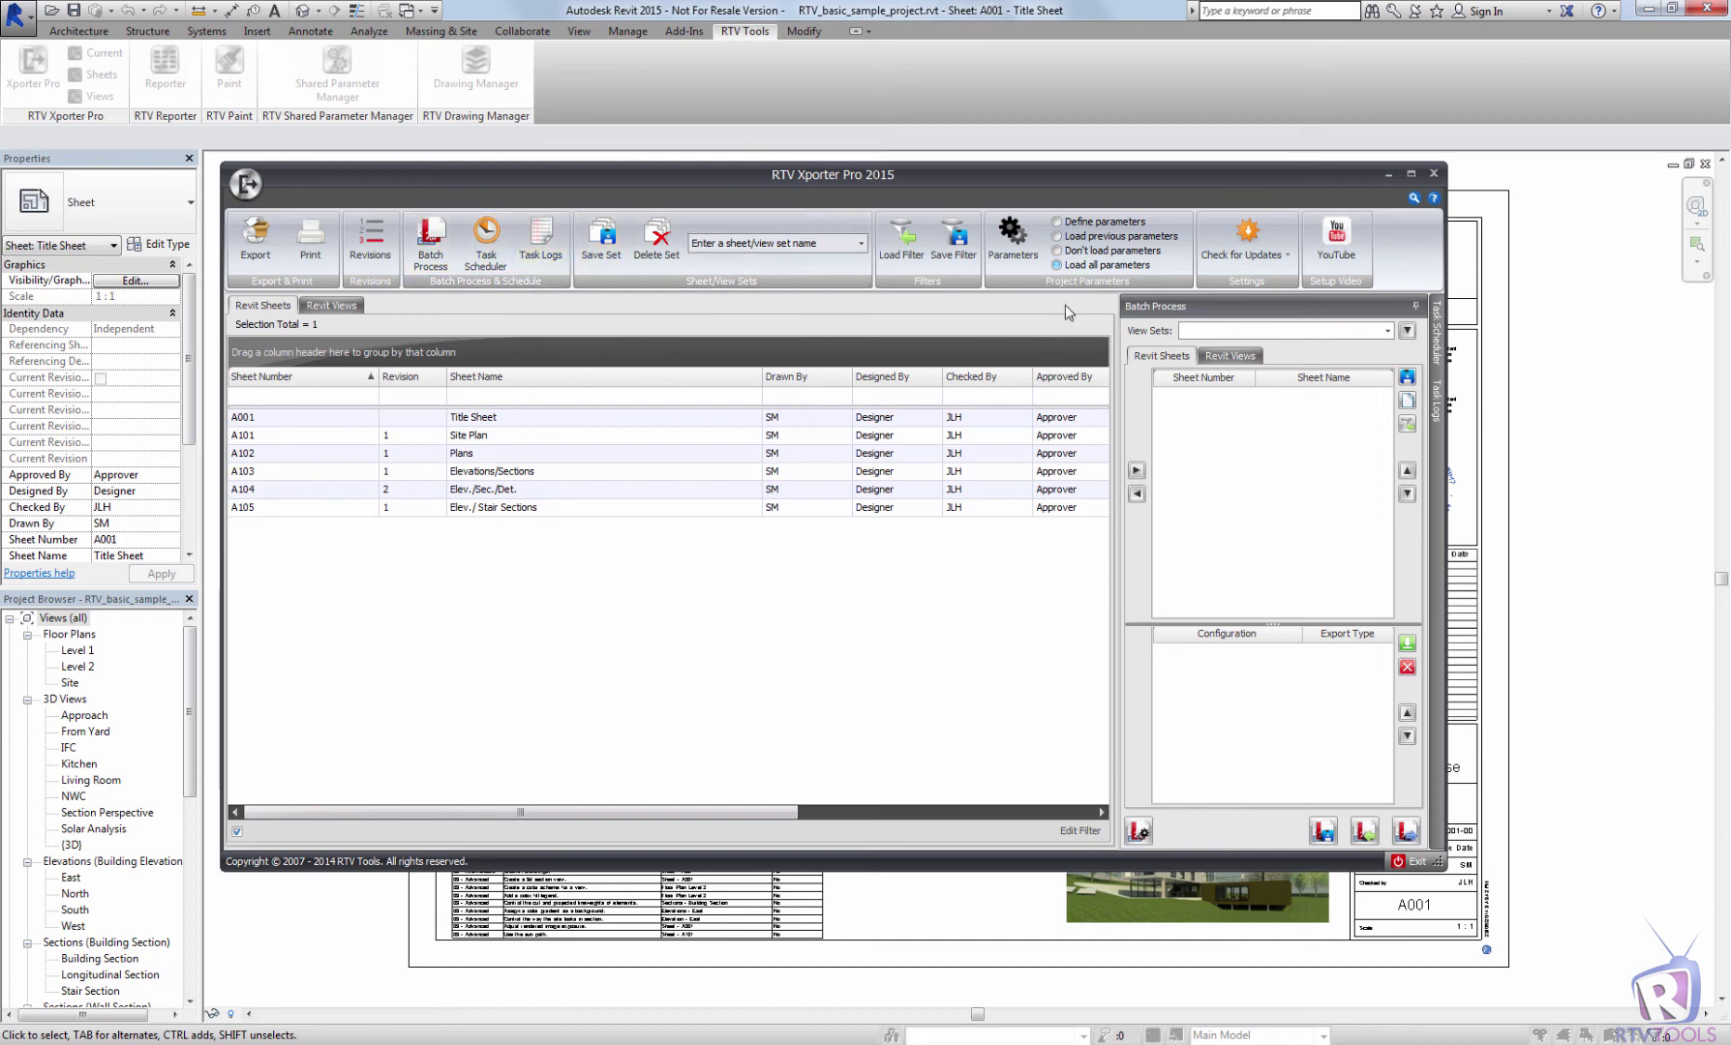
# Set the Batch Process panel to auto-hide and display Task Scheduler, Task Logs and Batch Process in turn
pyautogui.click(1415, 306)
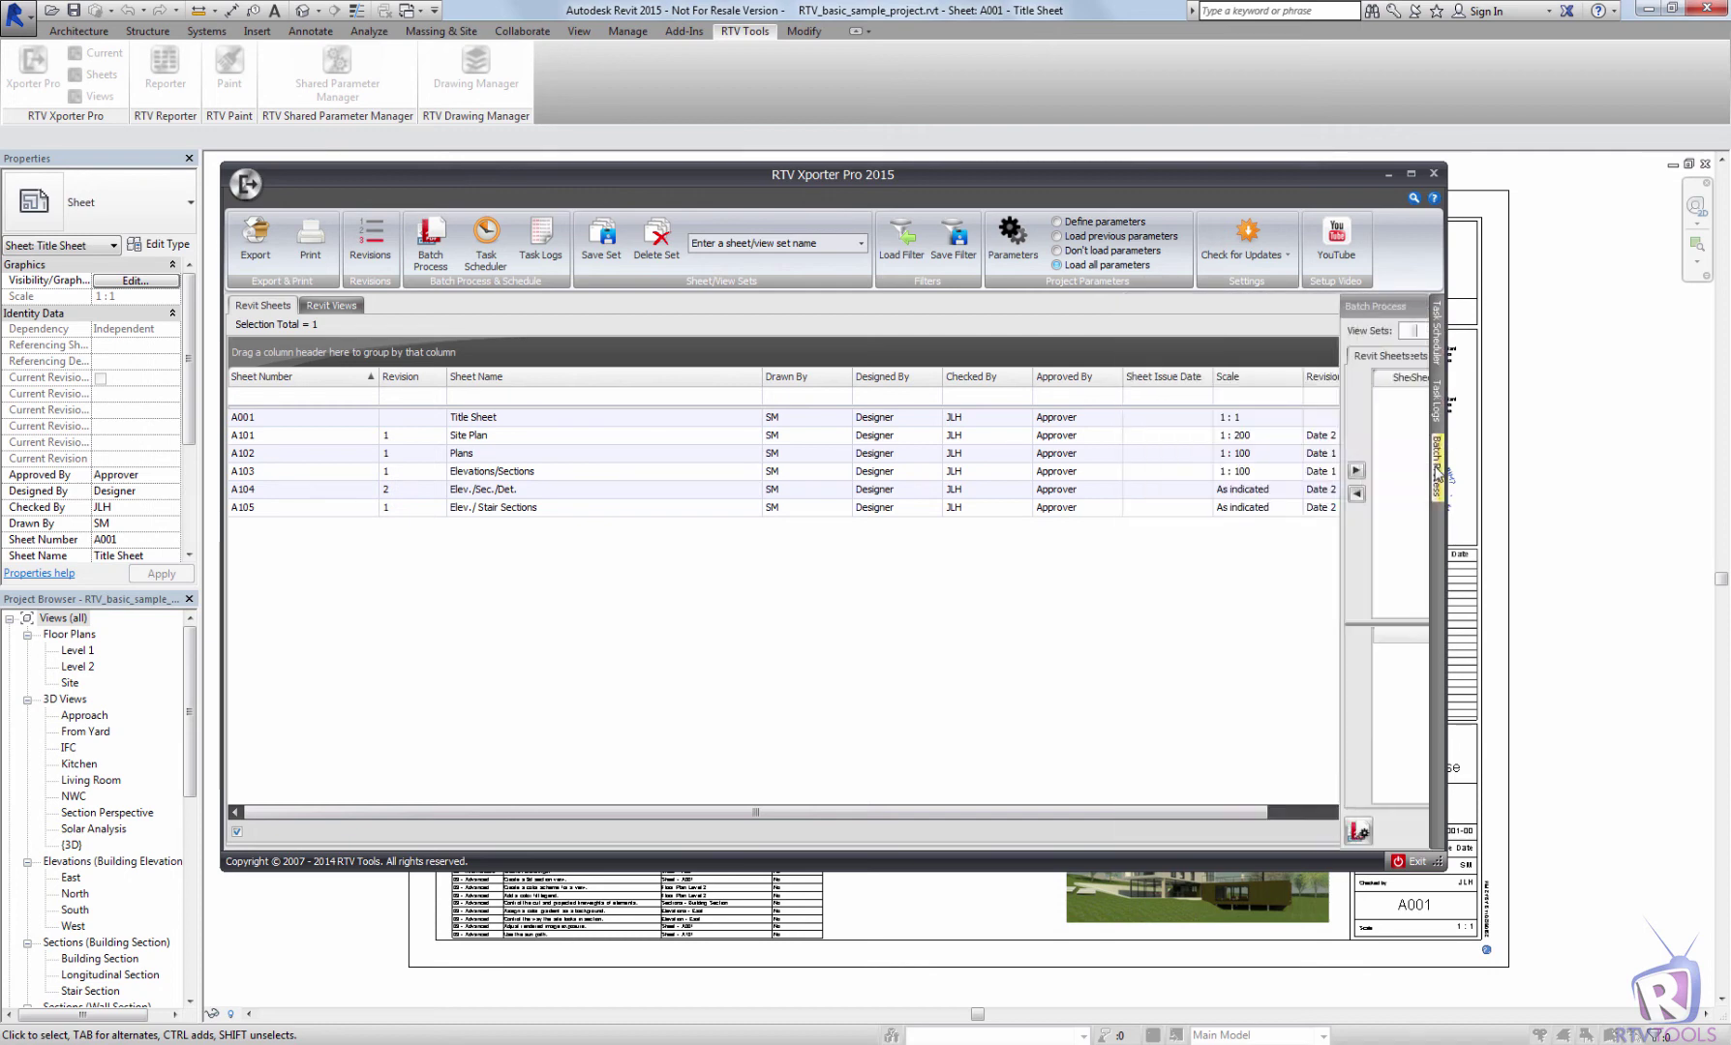
pyautogui.moveTo(1435, 465)
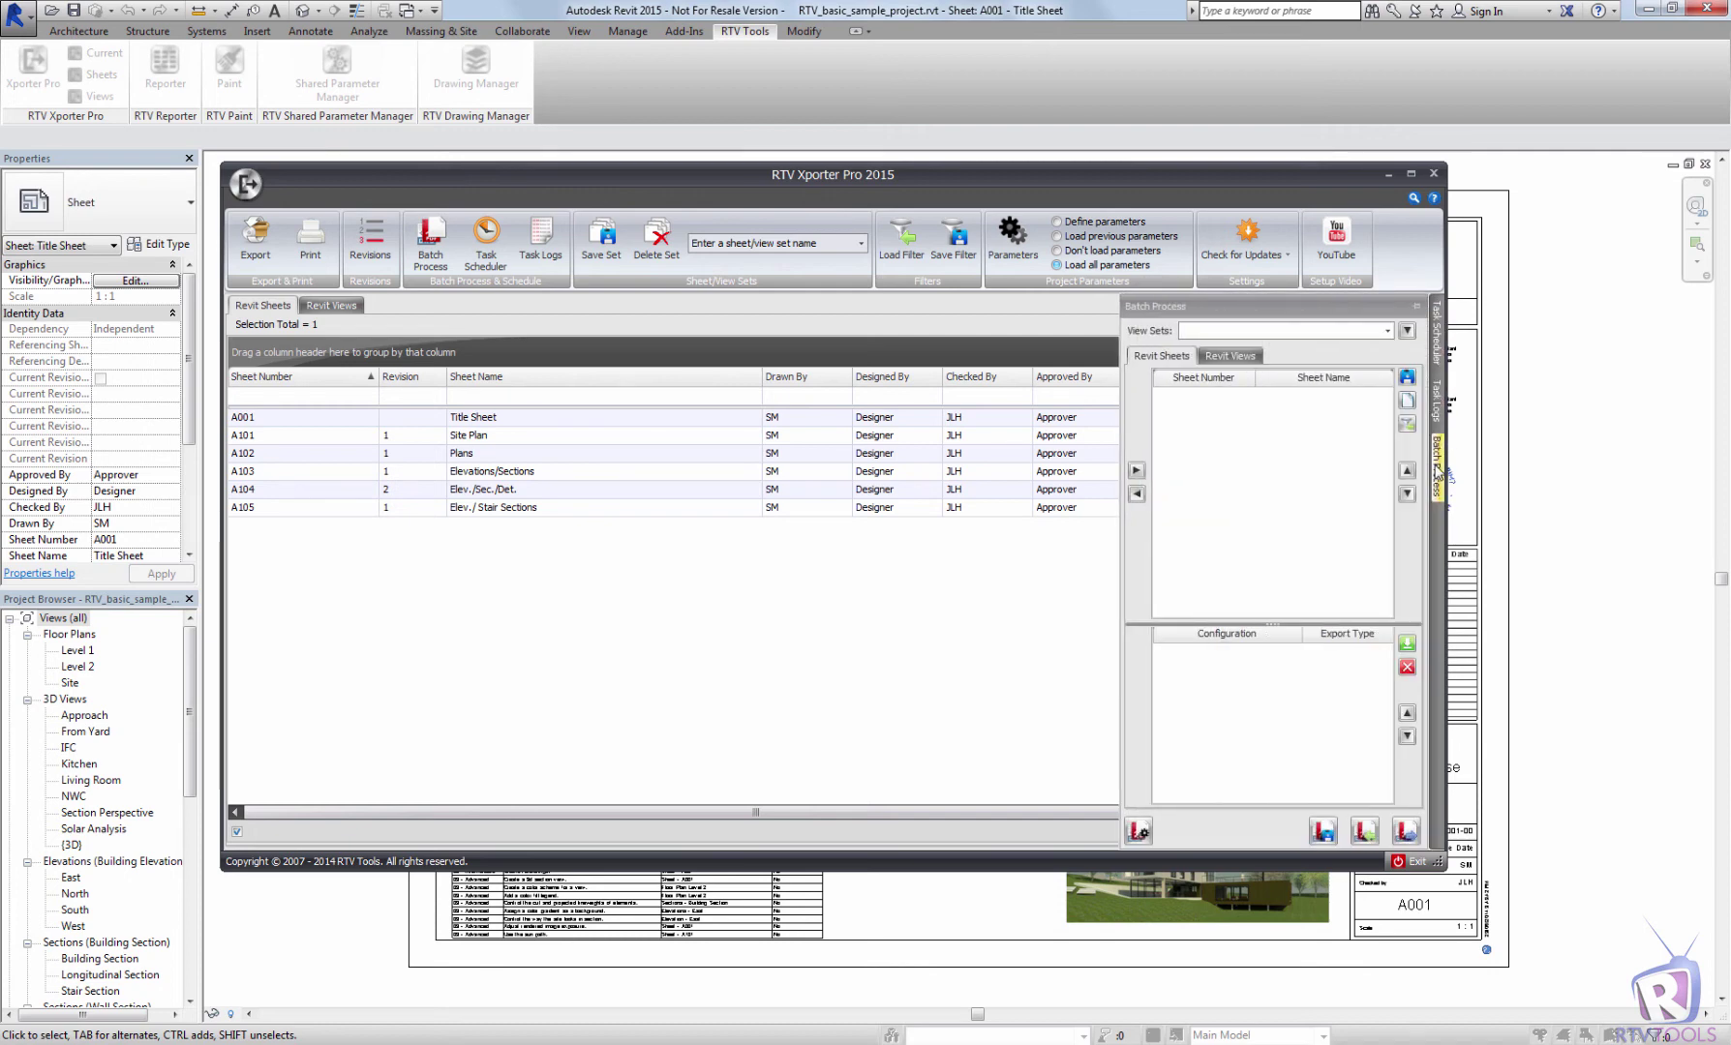
pyautogui.click(486, 240)
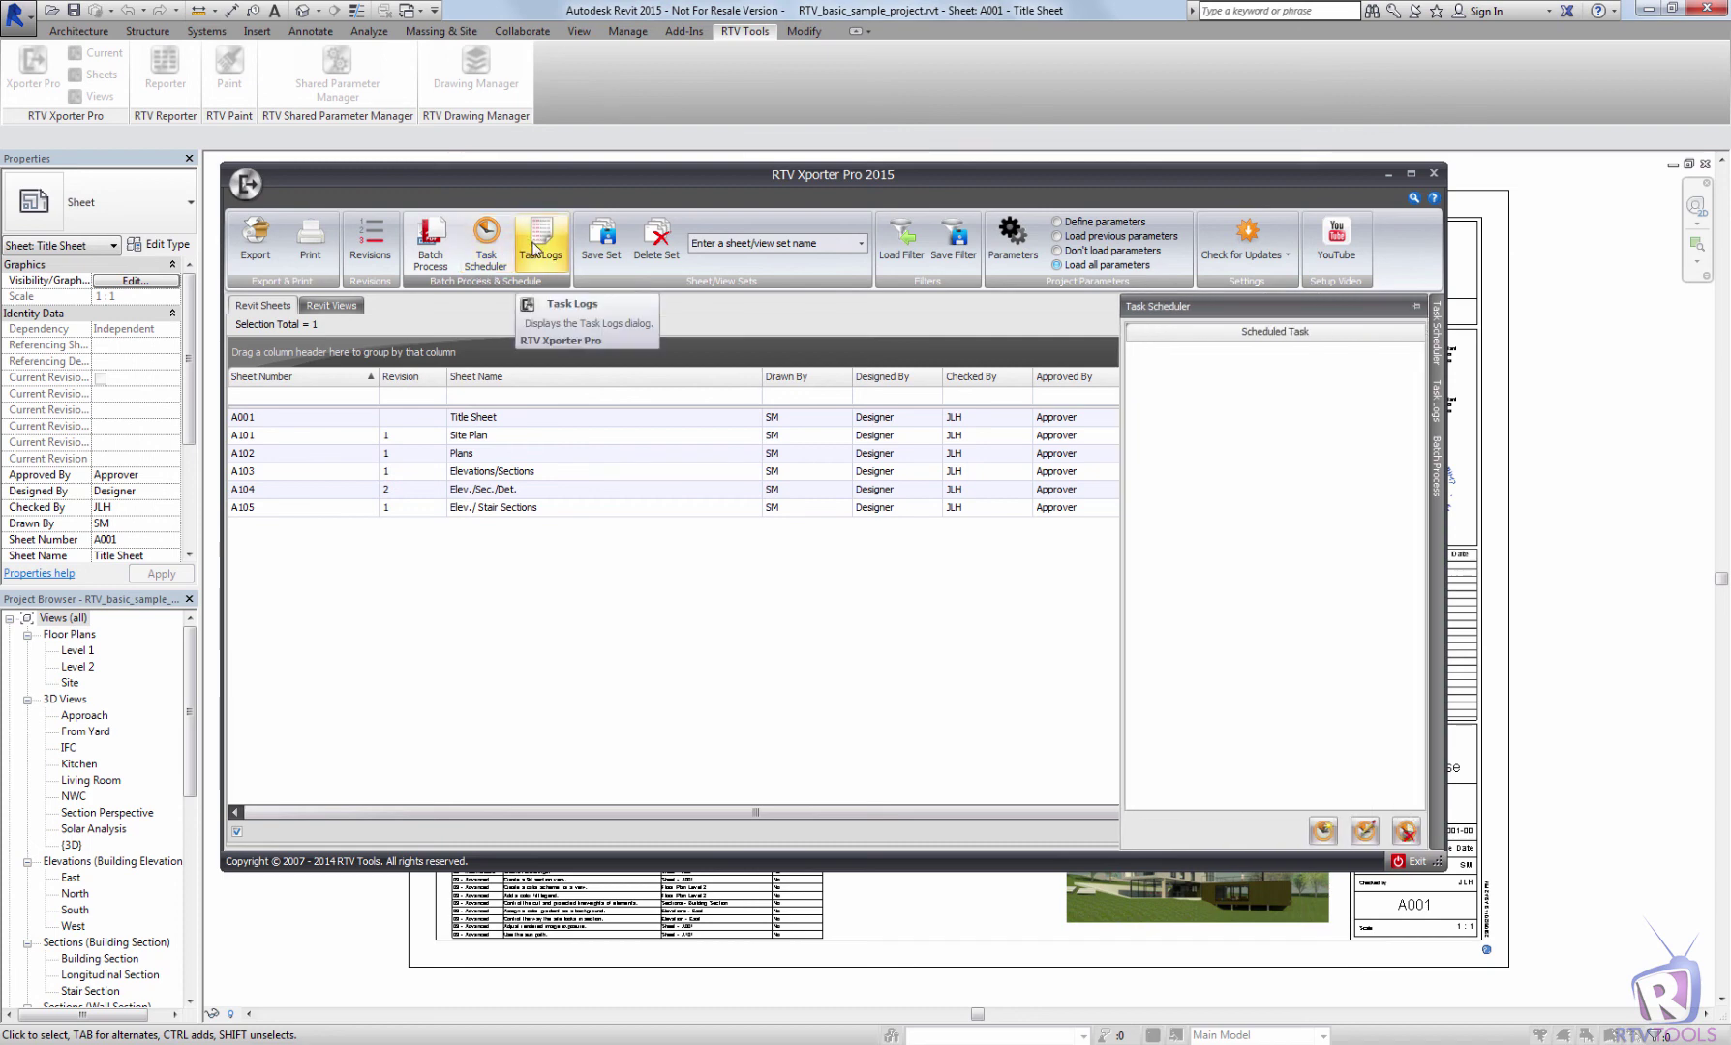
pyautogui.click(530, 249)
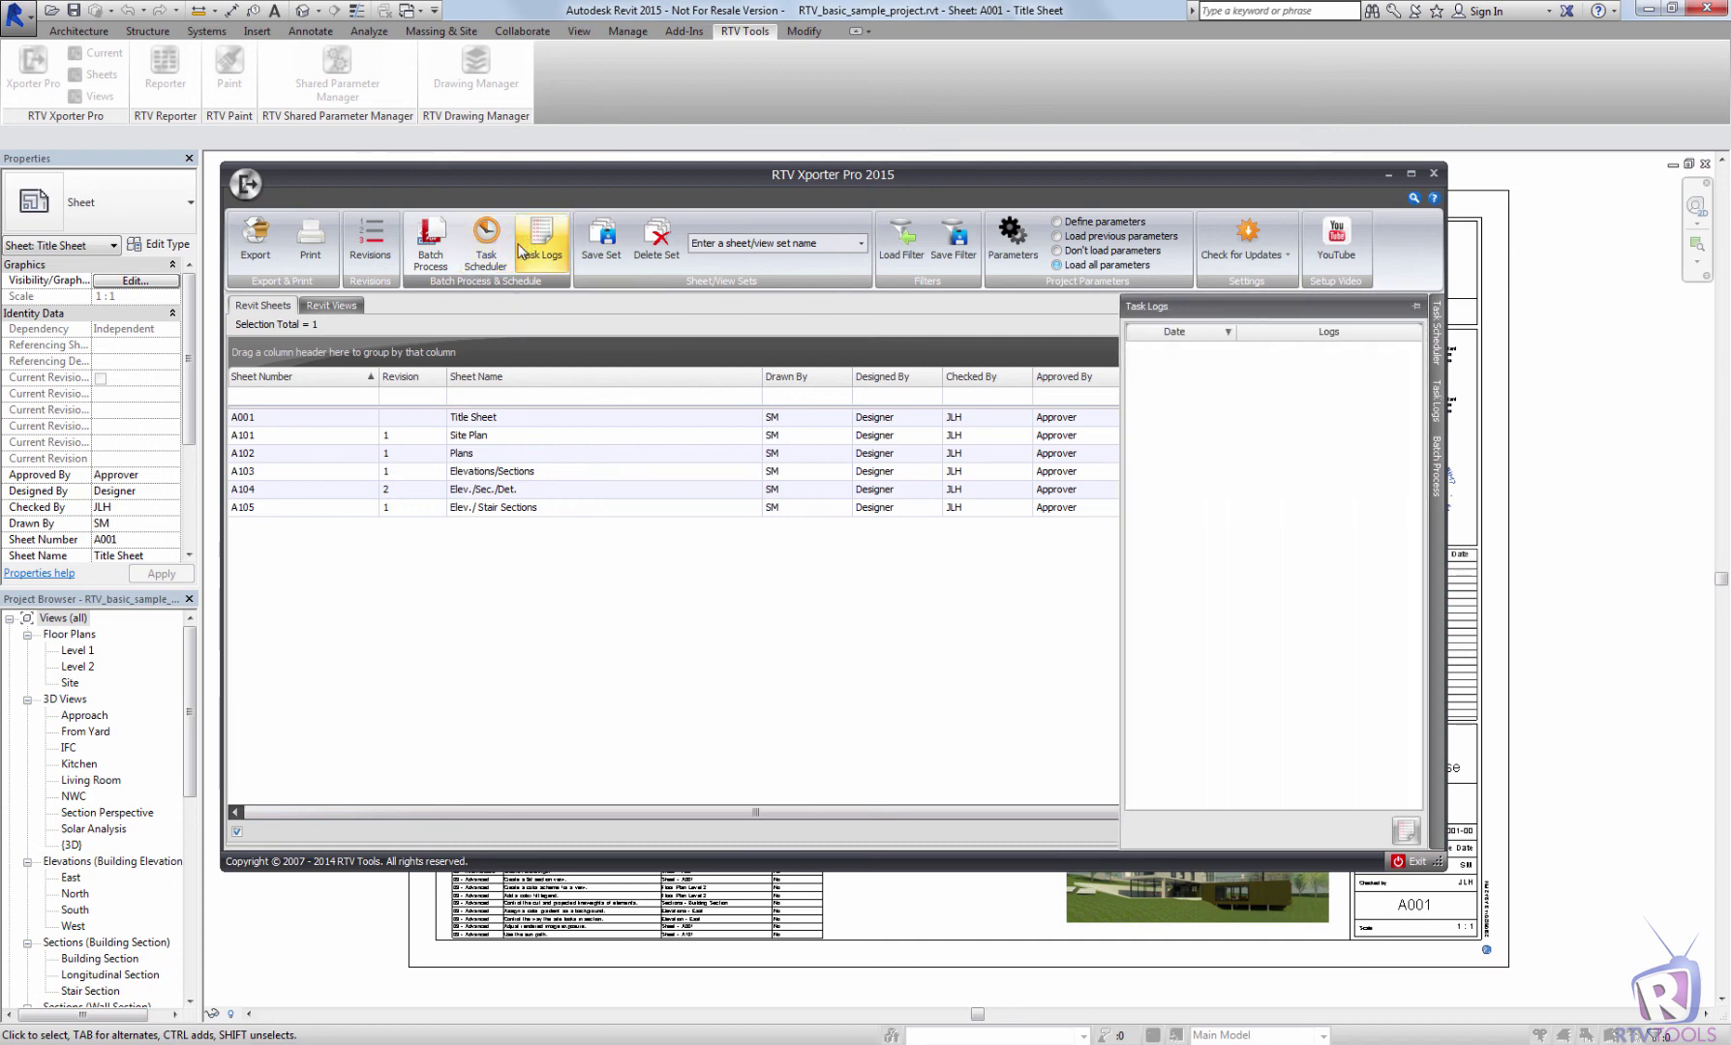
pyautogui.click(432, 257)
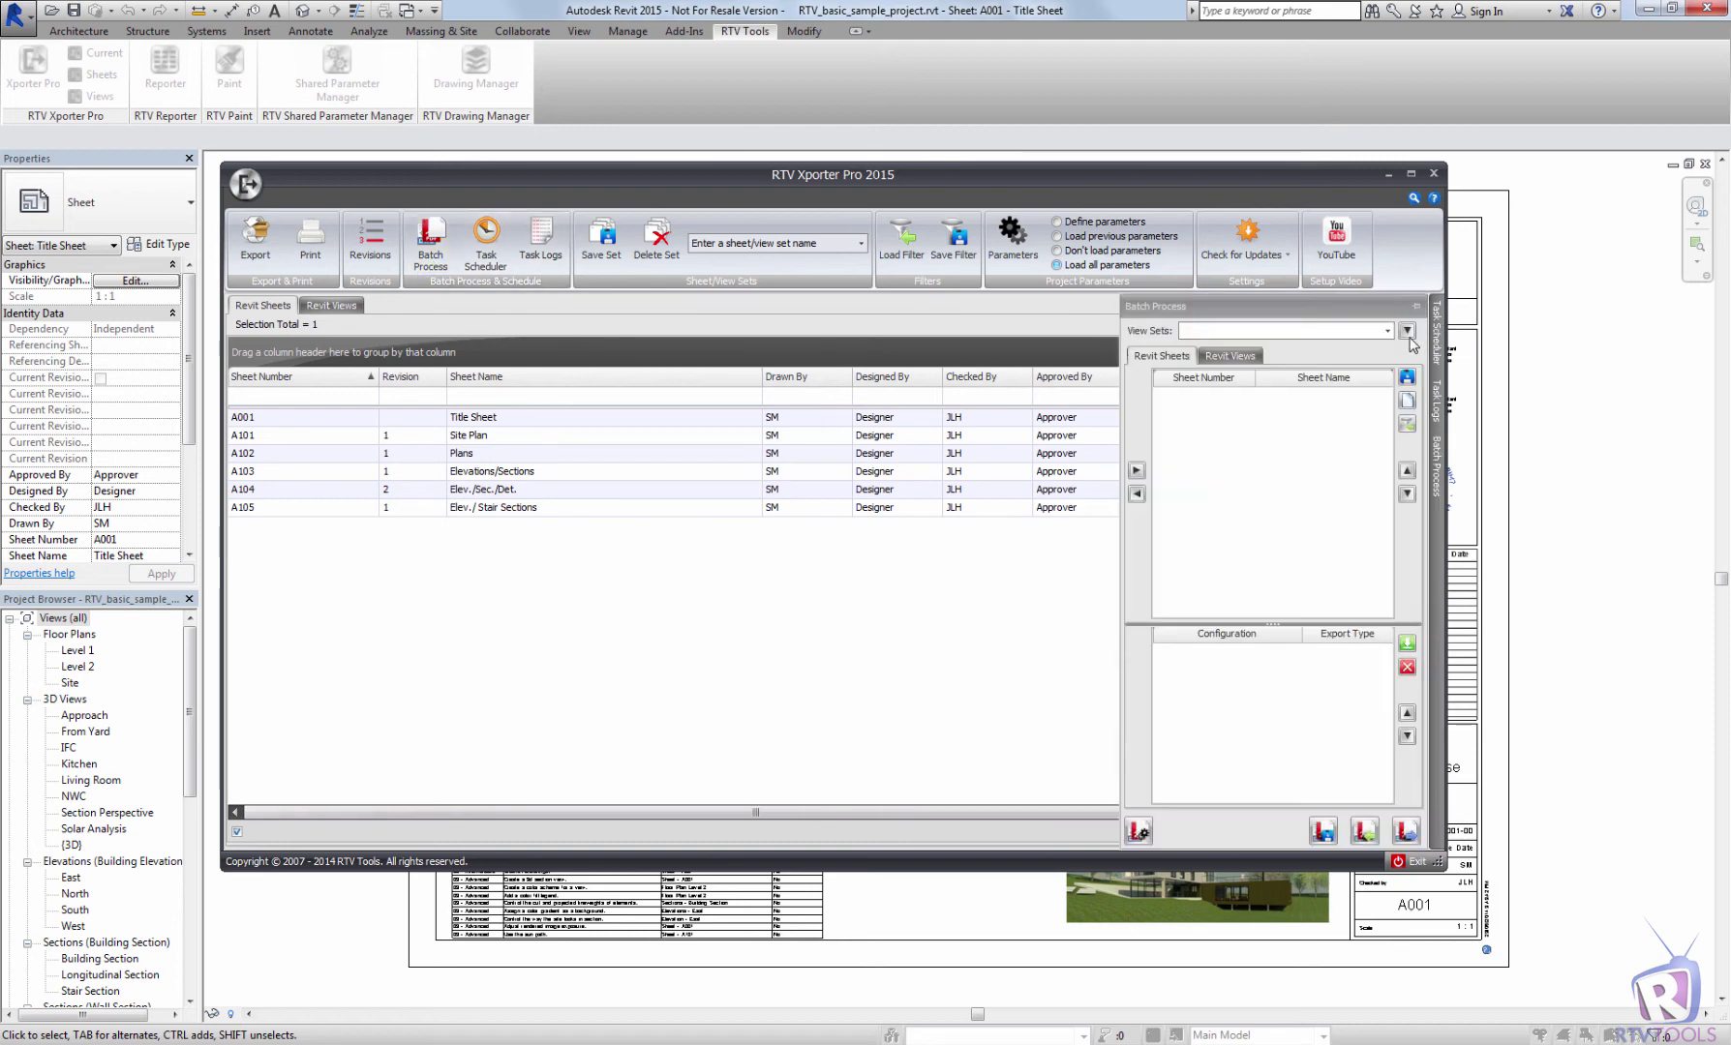
# Collapse the Batch Process panel and examine the commands available in Task Logs, Task Scheduler and Batch Process
pyautogui.click(1415, 312)
pyautogui.click(1437, 401)
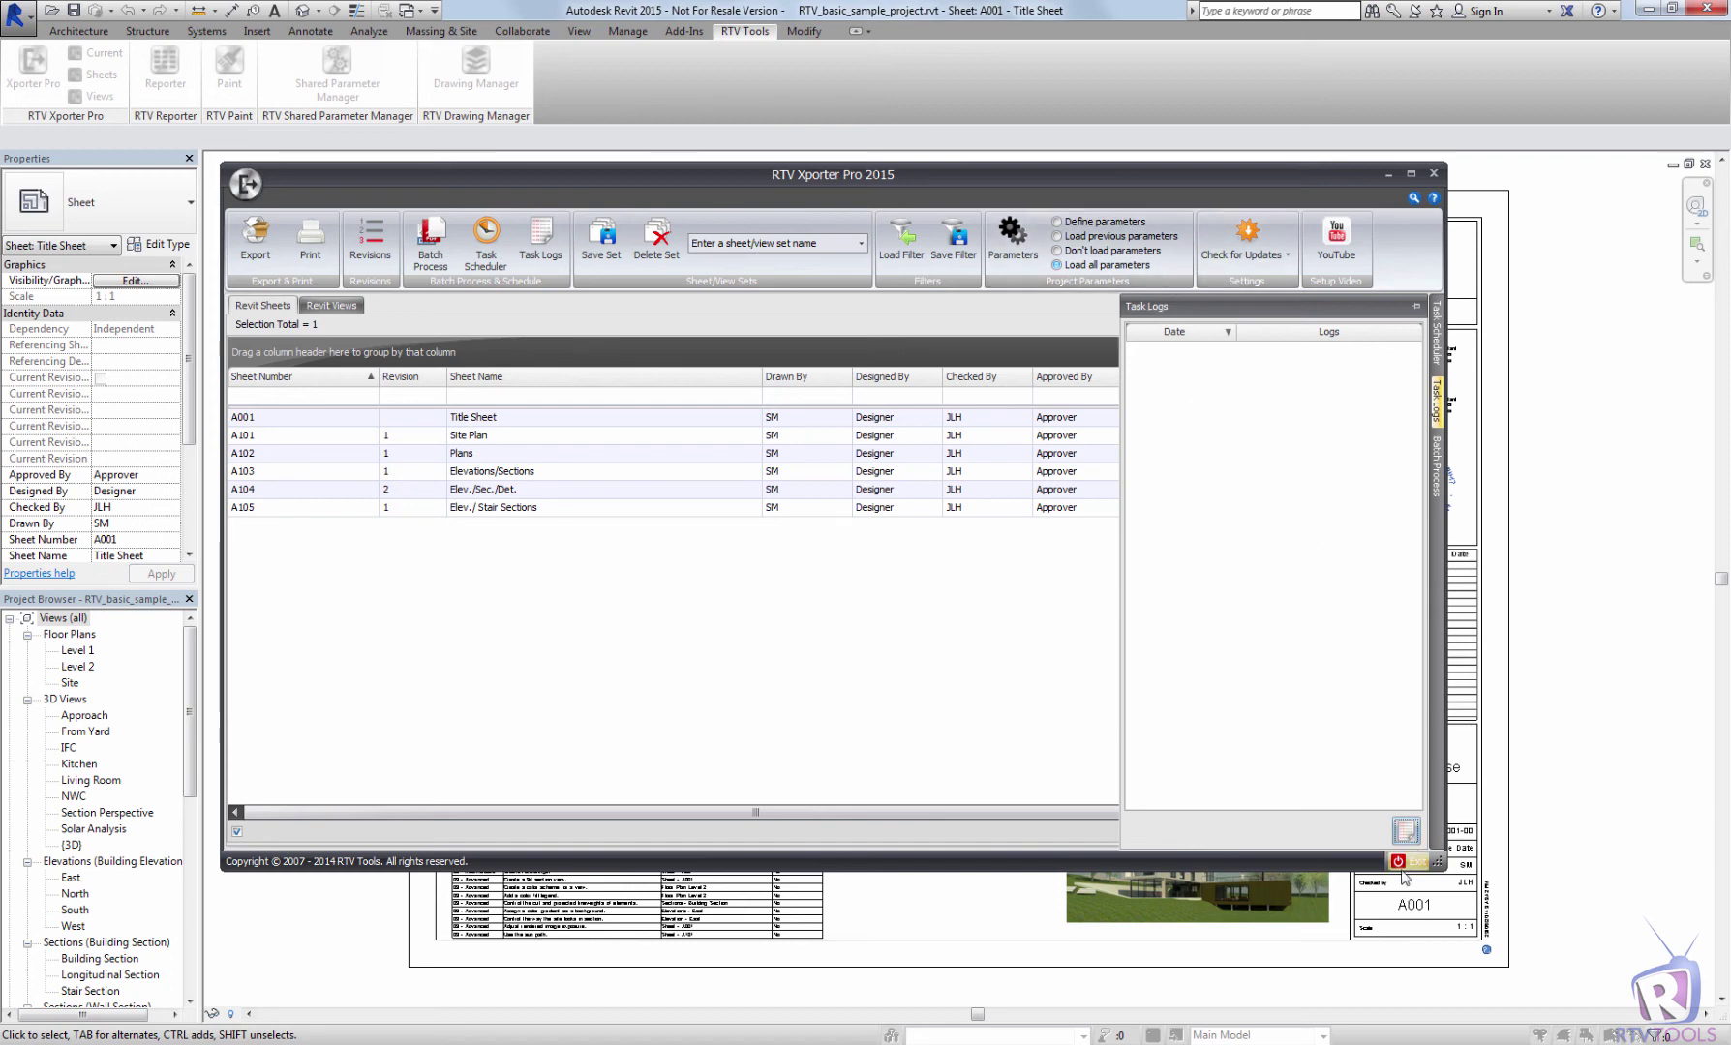
pyautogui.click(1438, 339)
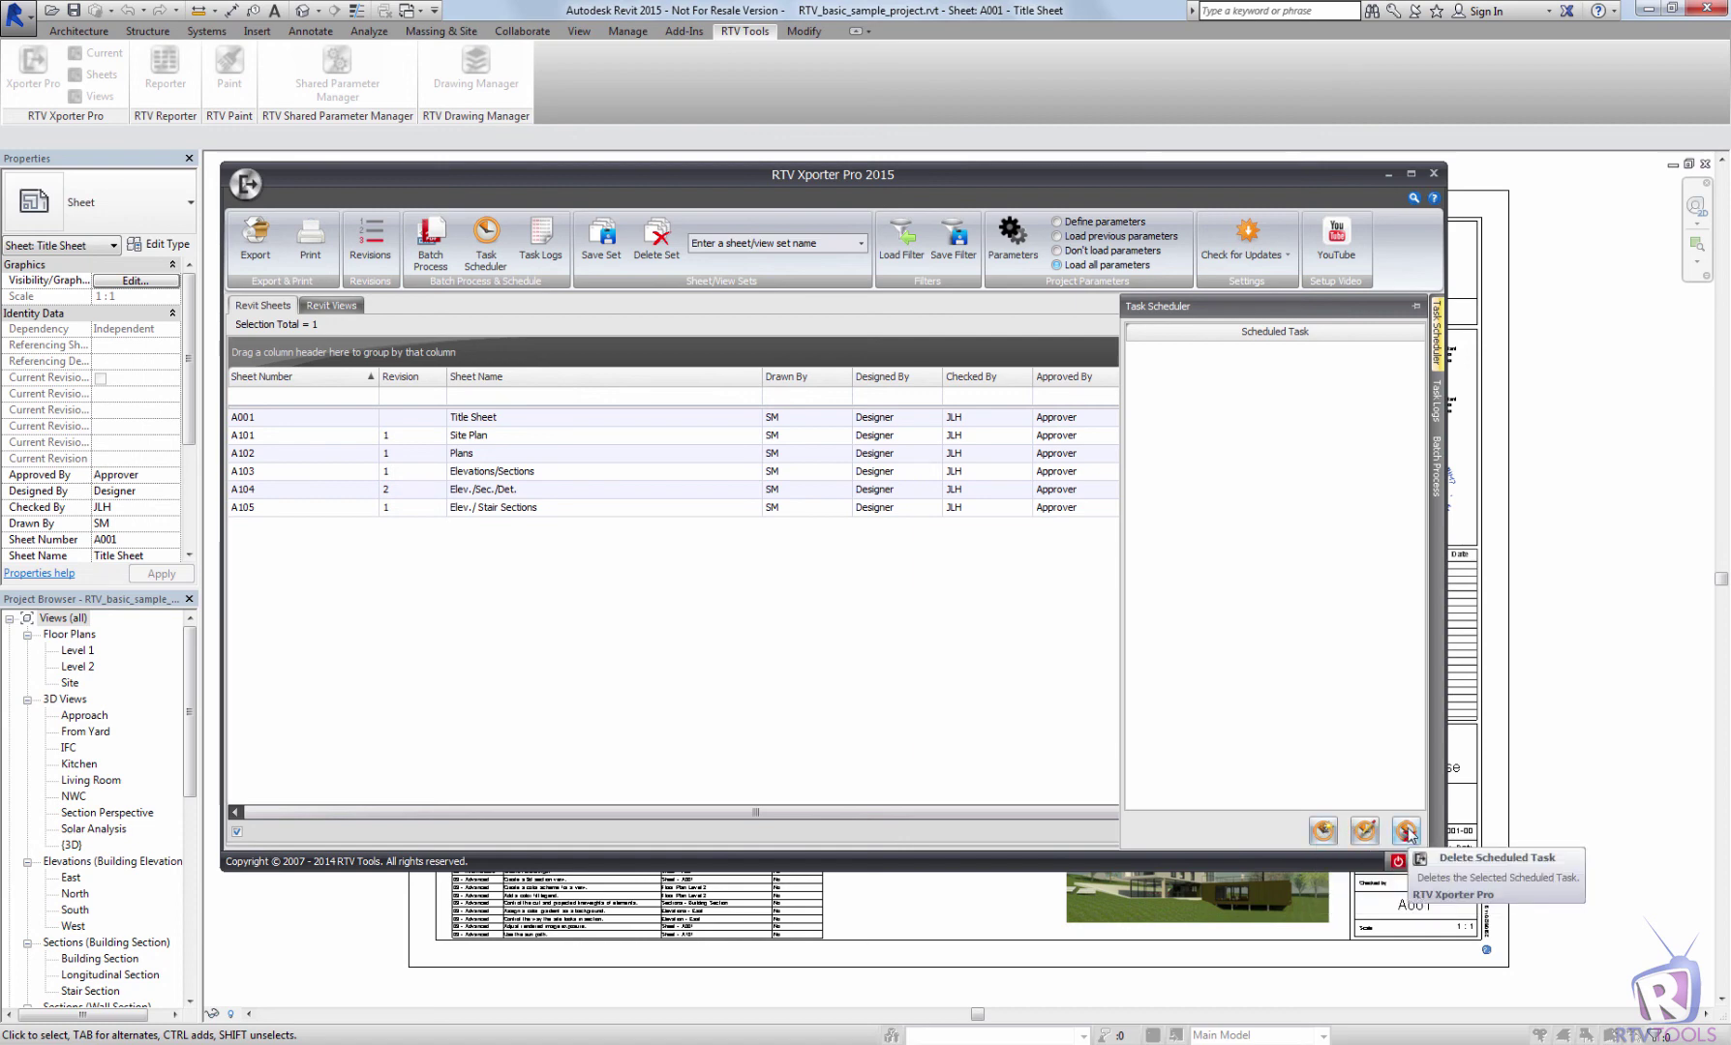
pyautogui.click(1441, 472)
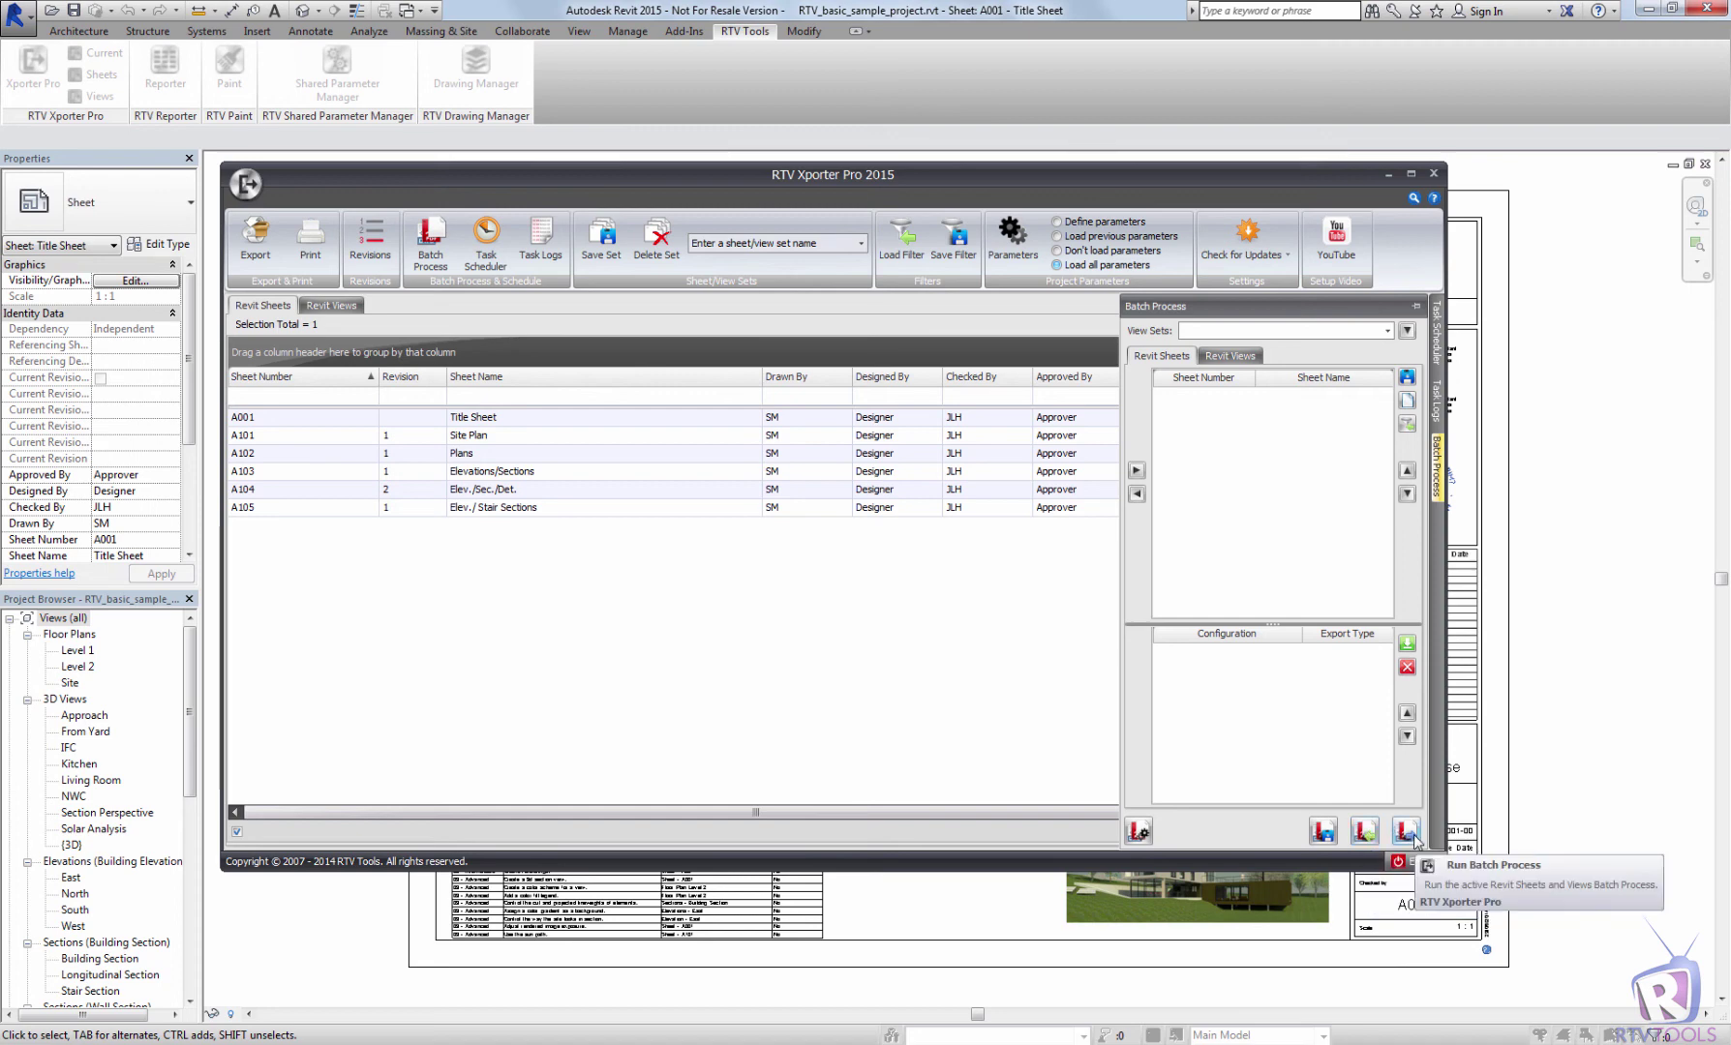
# Review the batch process's work sharing options for central file, local copy, date format and worksets, and cancel them
pyautogui.click(1139, 833)
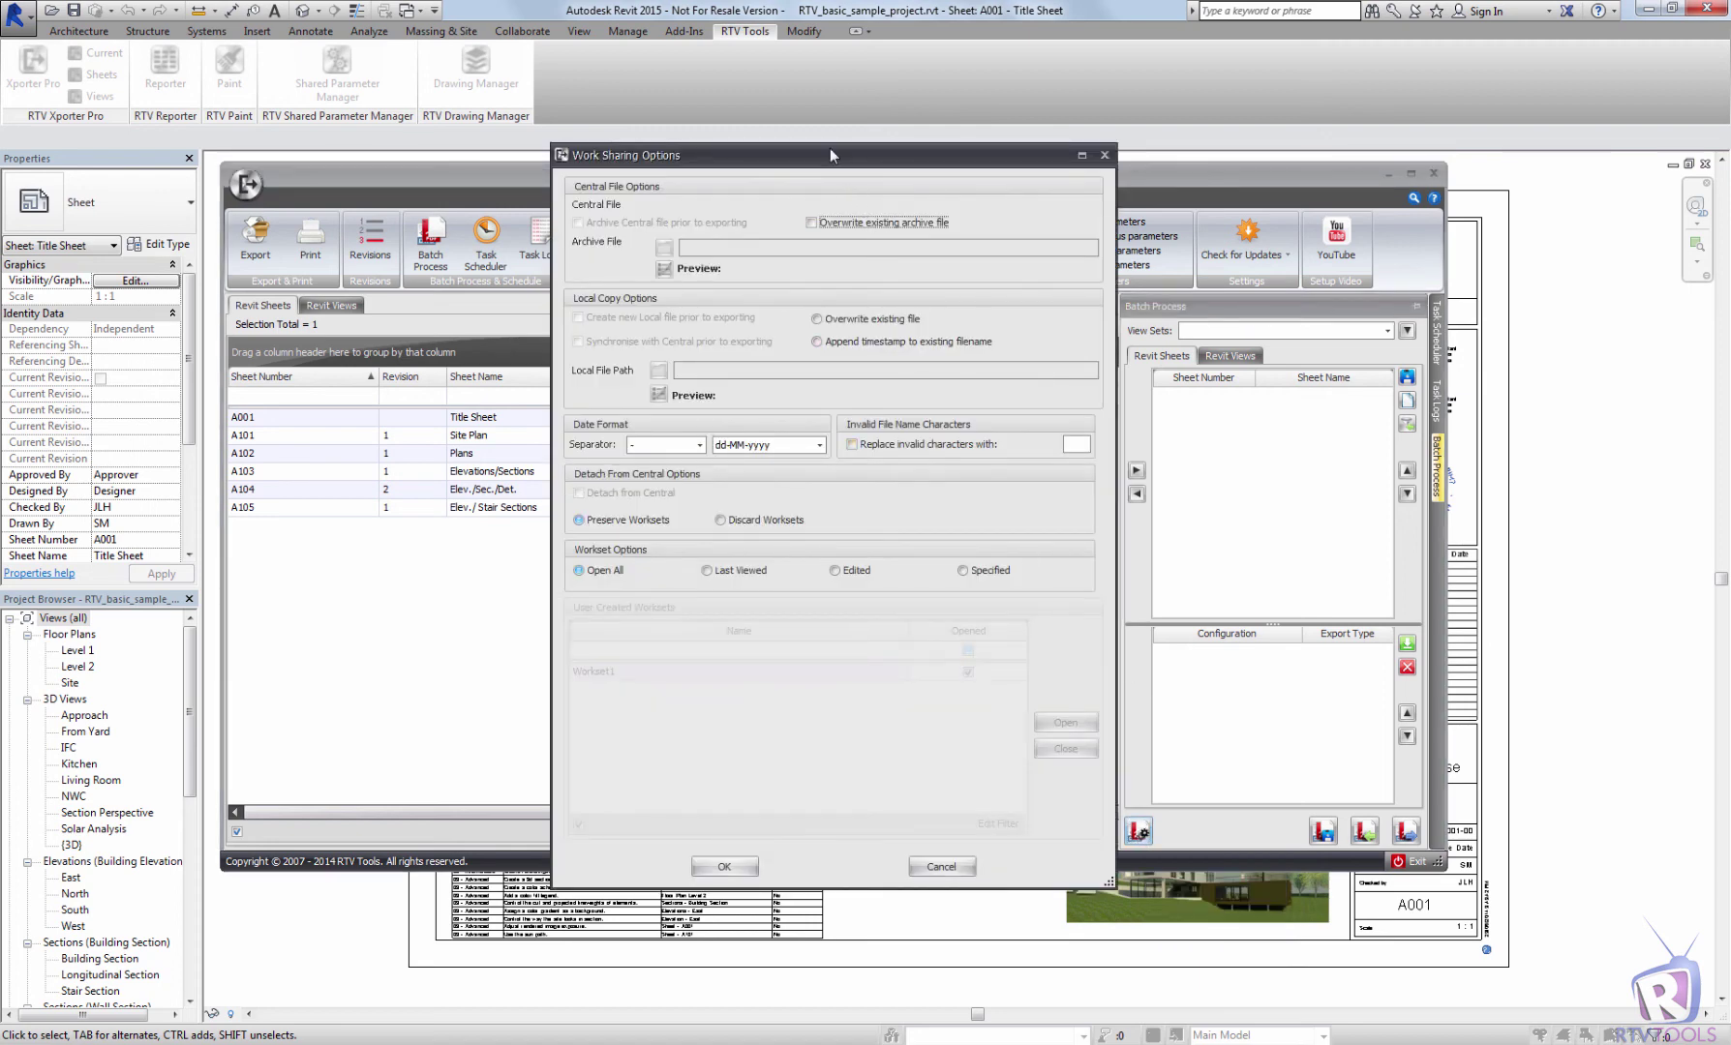
pyautogui.moveTo(830, 149); pyautogui.dragTo(815, 175)
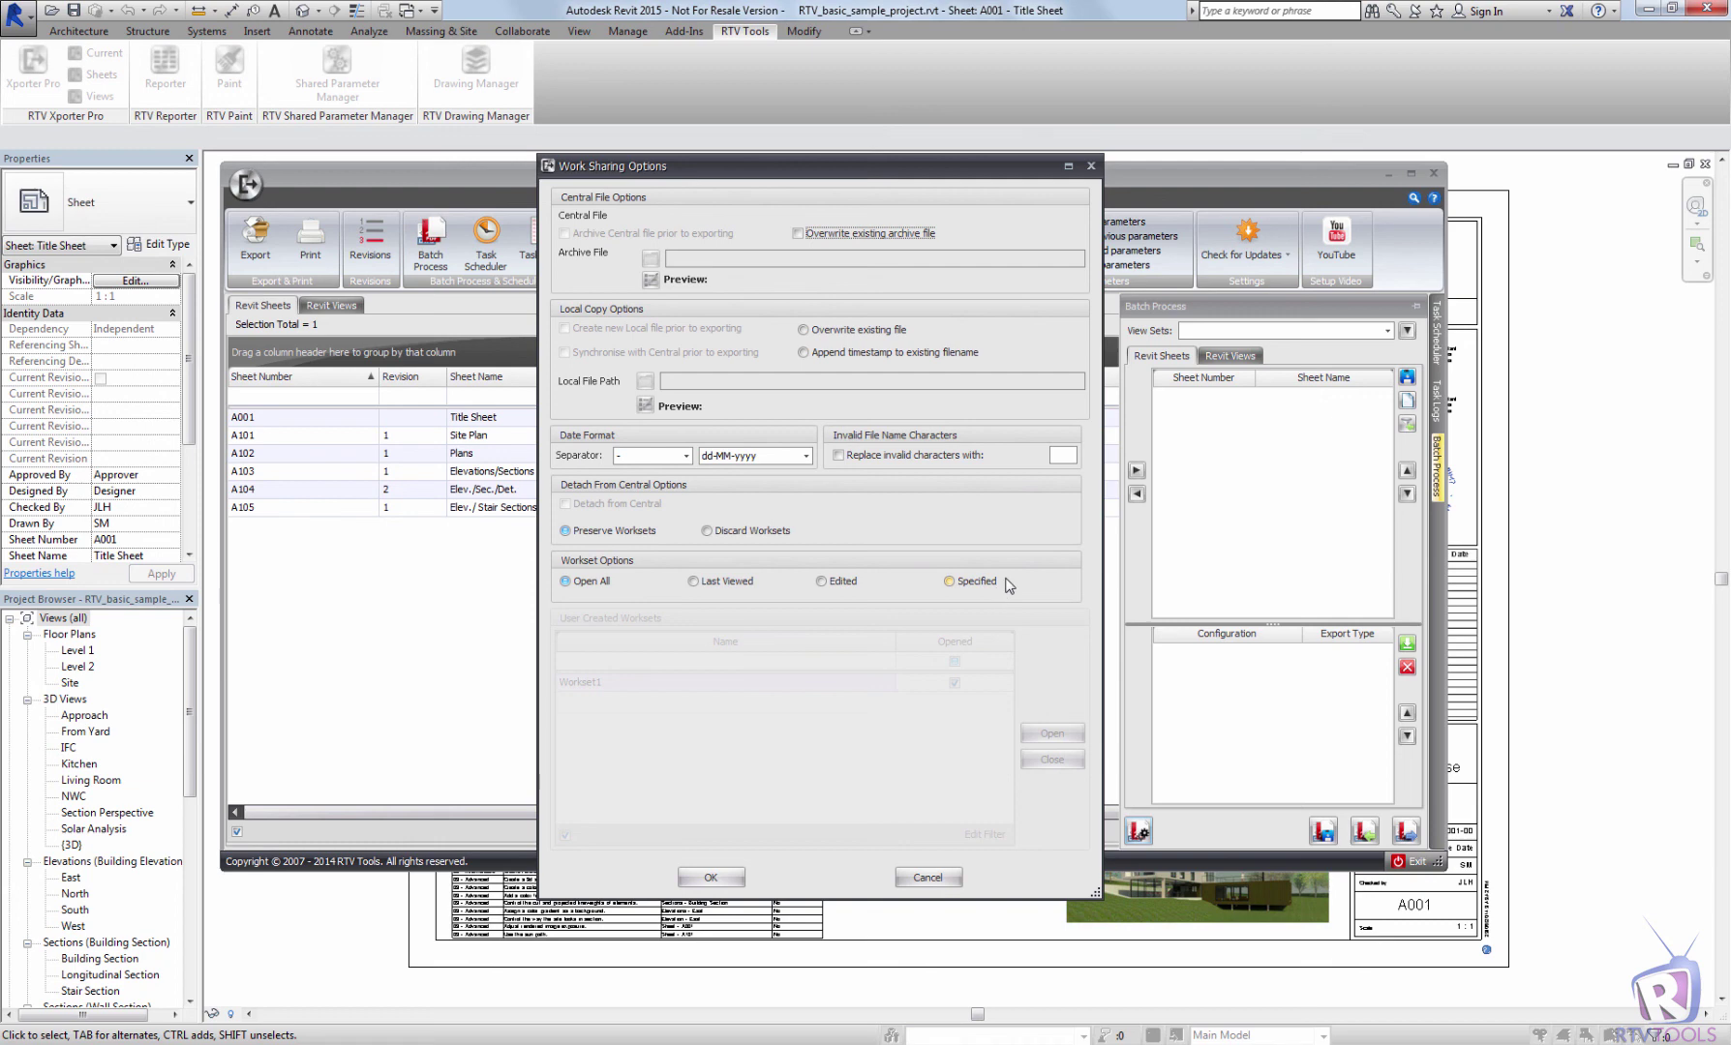
pyautogui.click(919, 876)
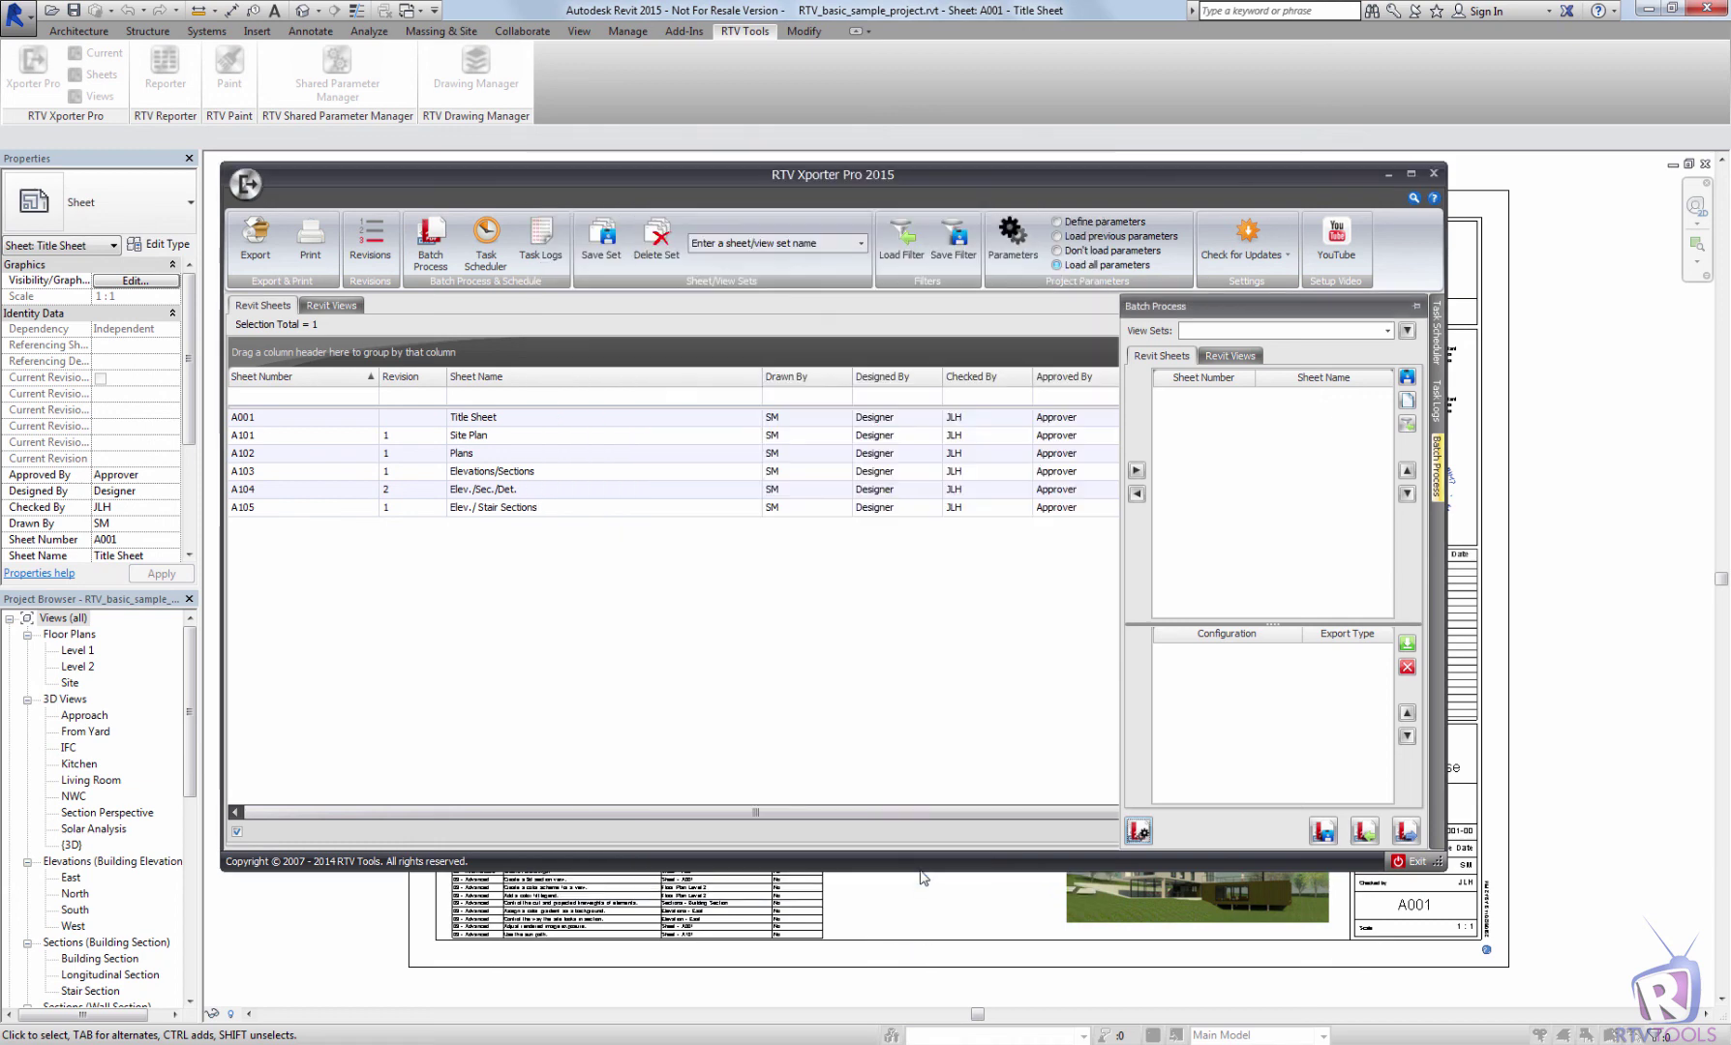